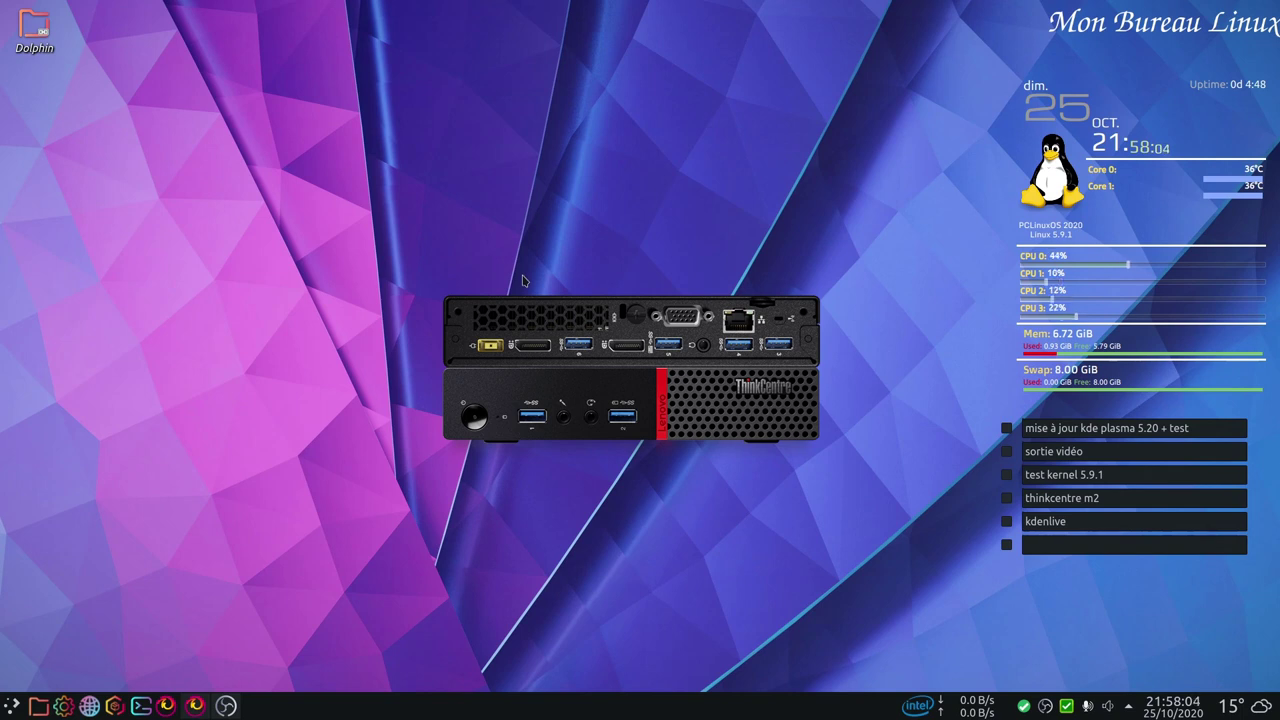
- Switch to Firefox and examine the Plasma 5.20 release announcement, from its introduction down to the Wayland section, returning to its beginning
left_click(196, 705)
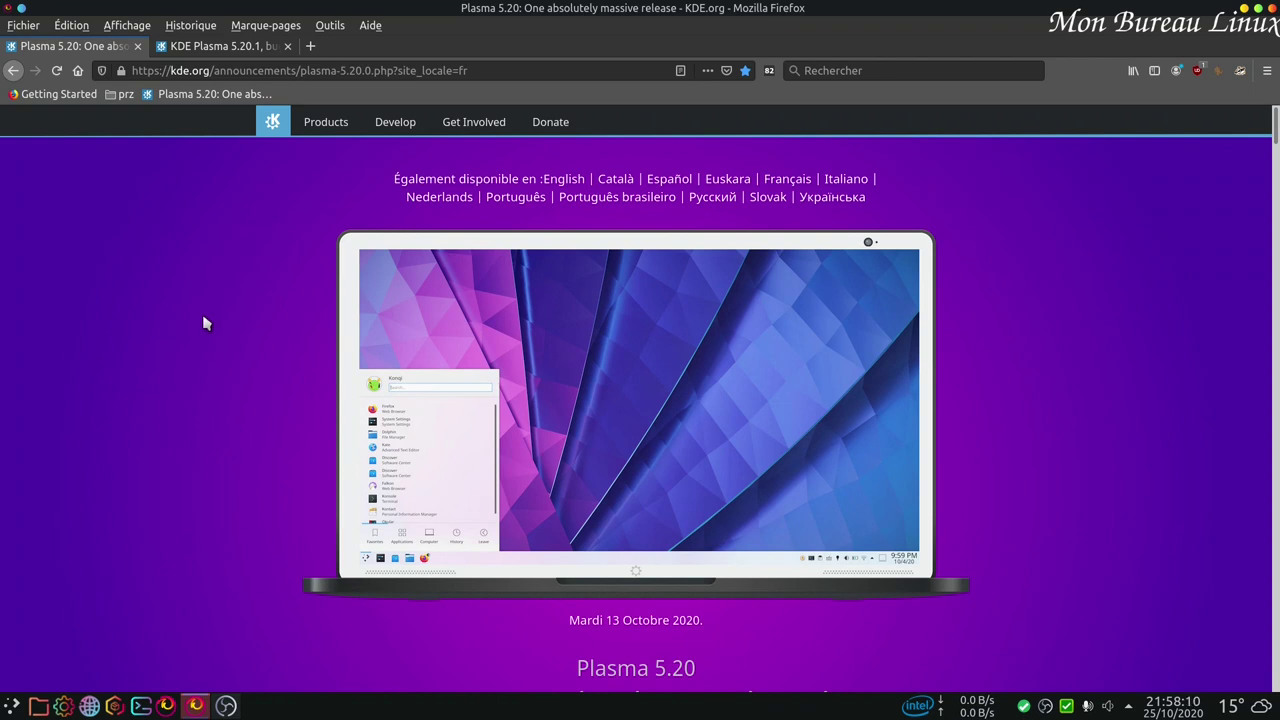
scroll(203, 323, "down", 3)
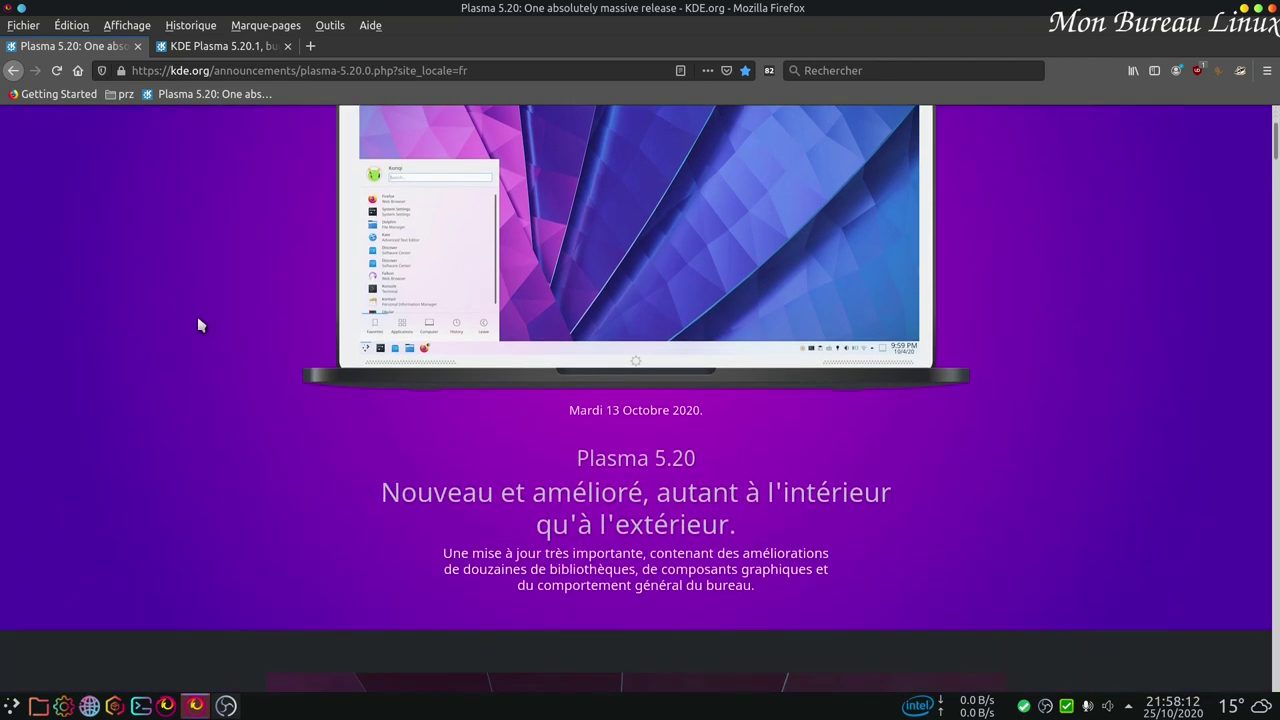
scroll(198, 325, "down", 3)
scroll(196, 324, "down", 6)
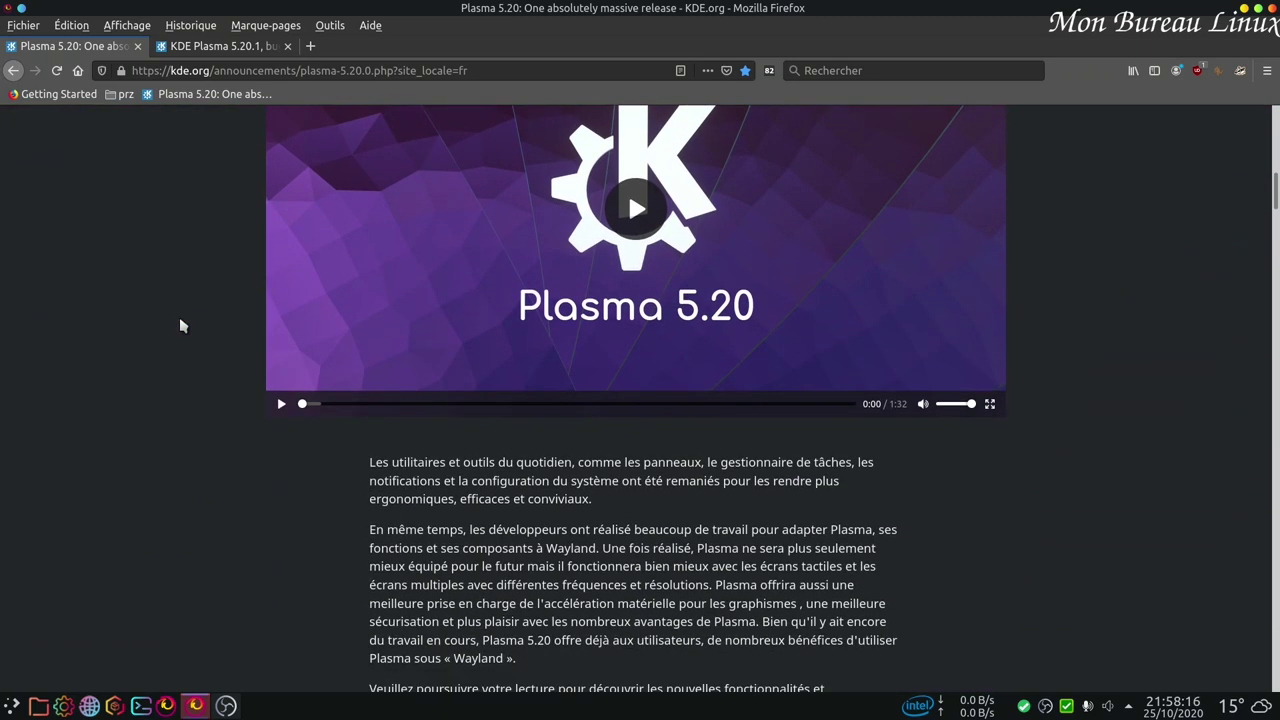
scroll(180, 325, "down", 4)
scroll(305, 370, "down", 15)
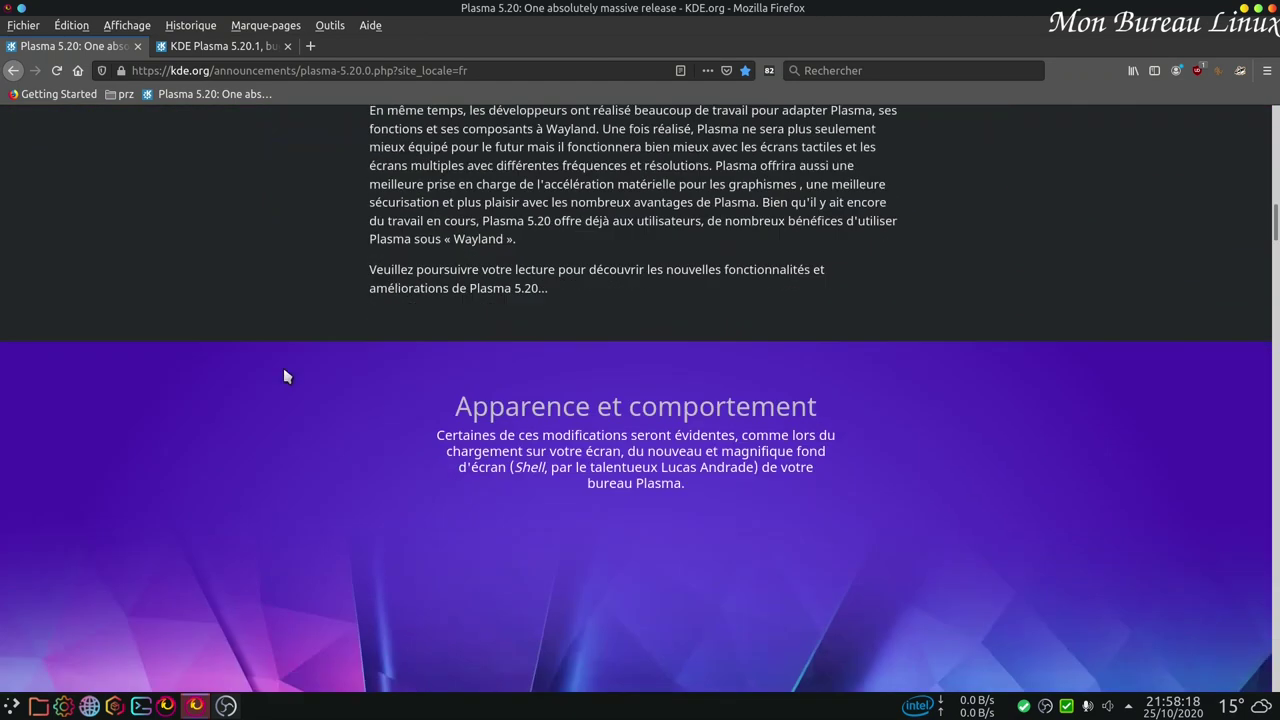
scroll(300, 368, "down", 18)
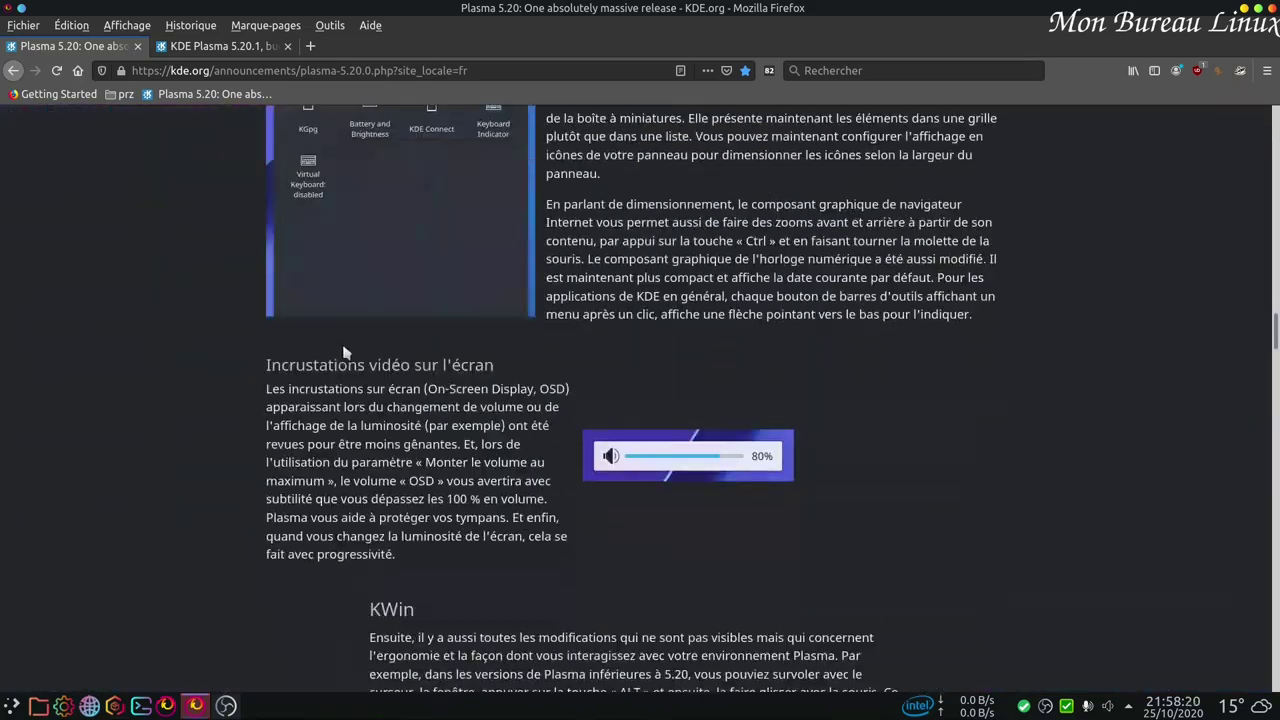
scroll(316, 371, "down", 20)
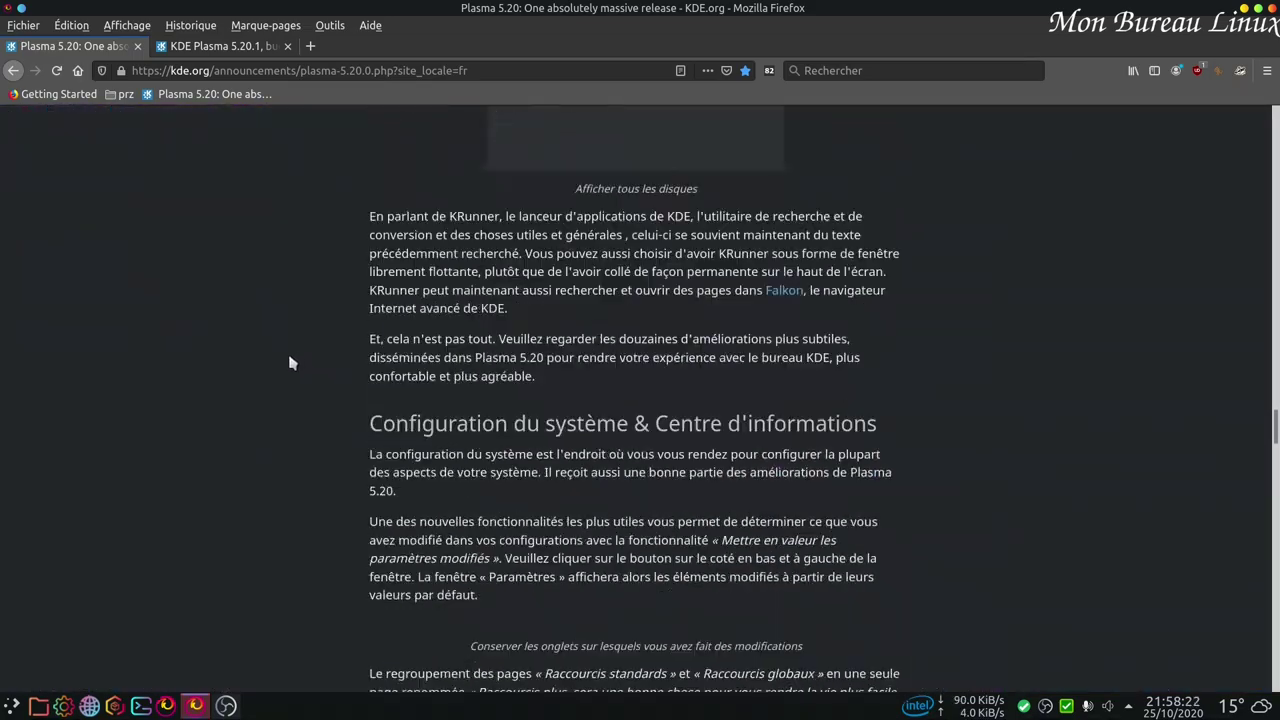
scroll(250, 434, "down", 9)
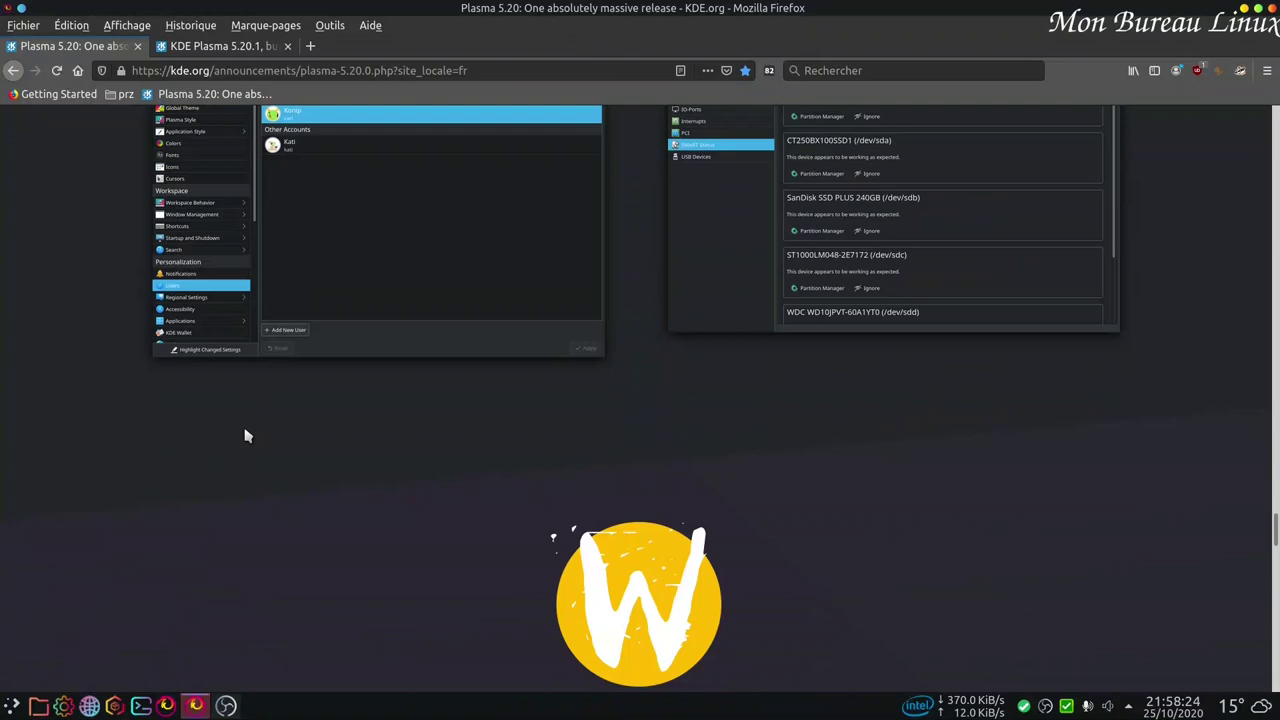
scroll(166, 397, "down", 3)
scroll(707, 398, "up", 9)
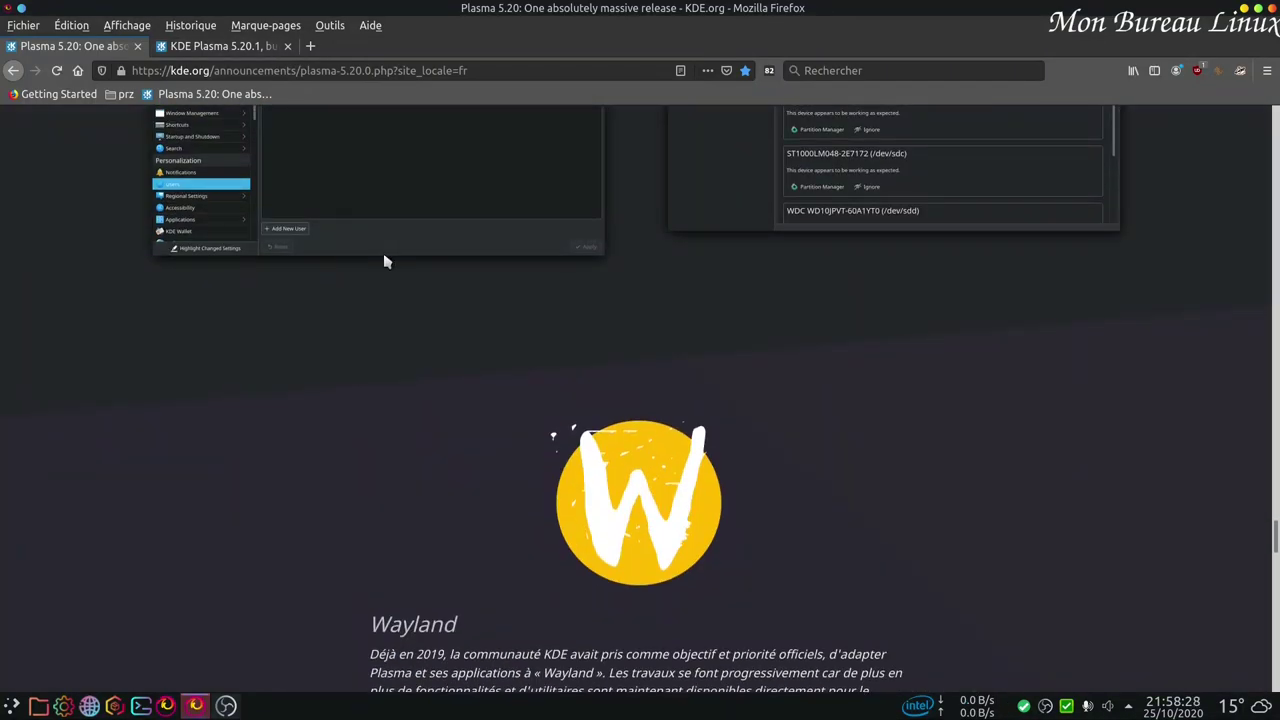
scroll(386, 261, "up", 15)
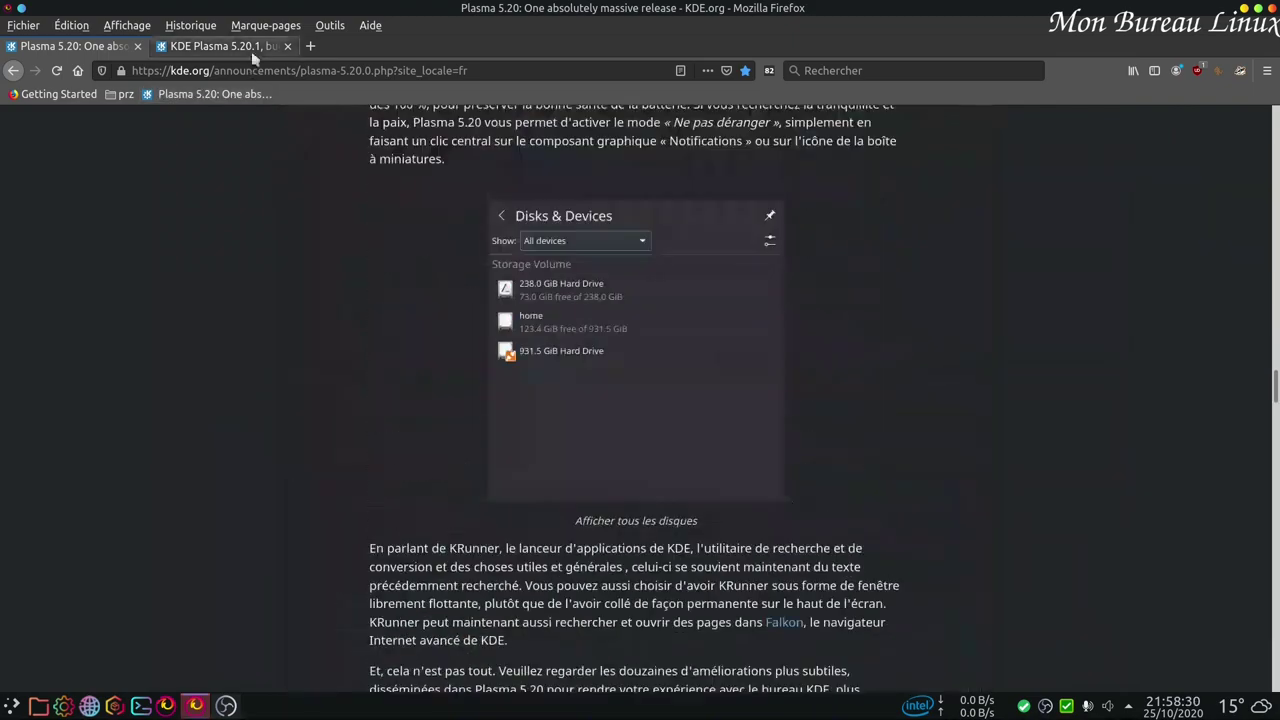
key("Home")
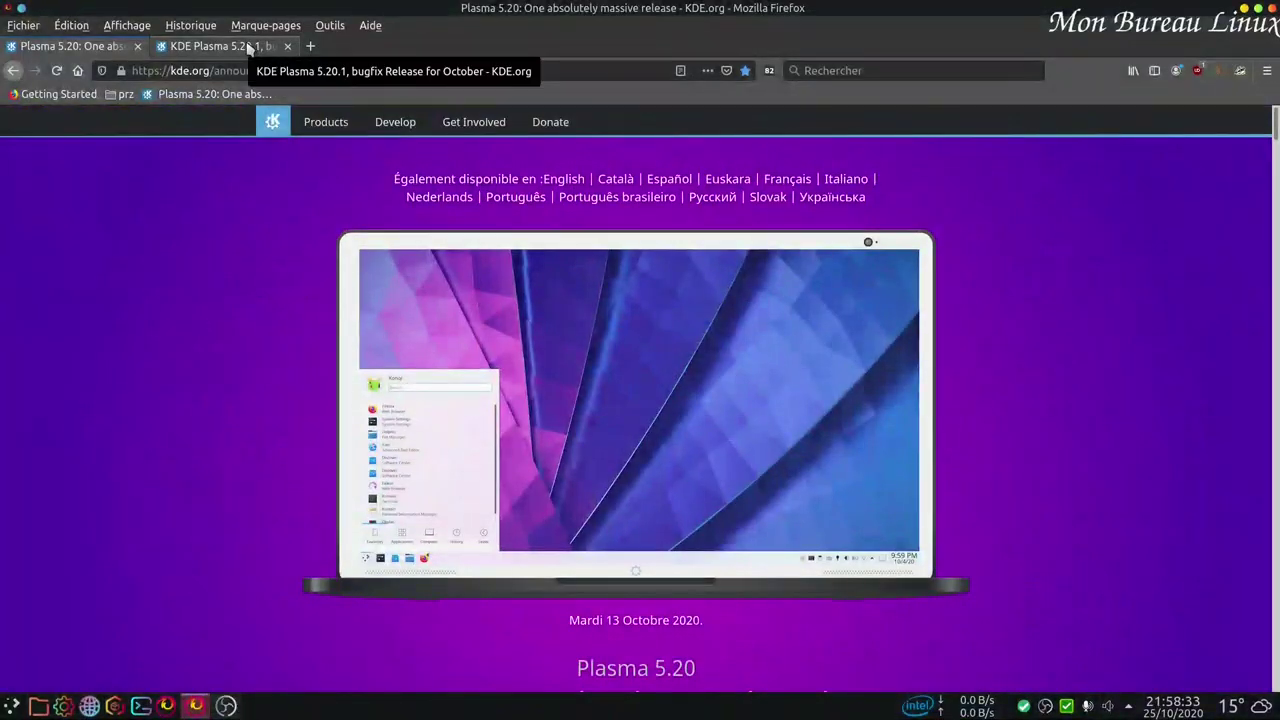
- Examine the Plasma 5.20.1 bugfix release announcement and its list of fixes, and leave the browser for the desktop
left_click(250, 47)
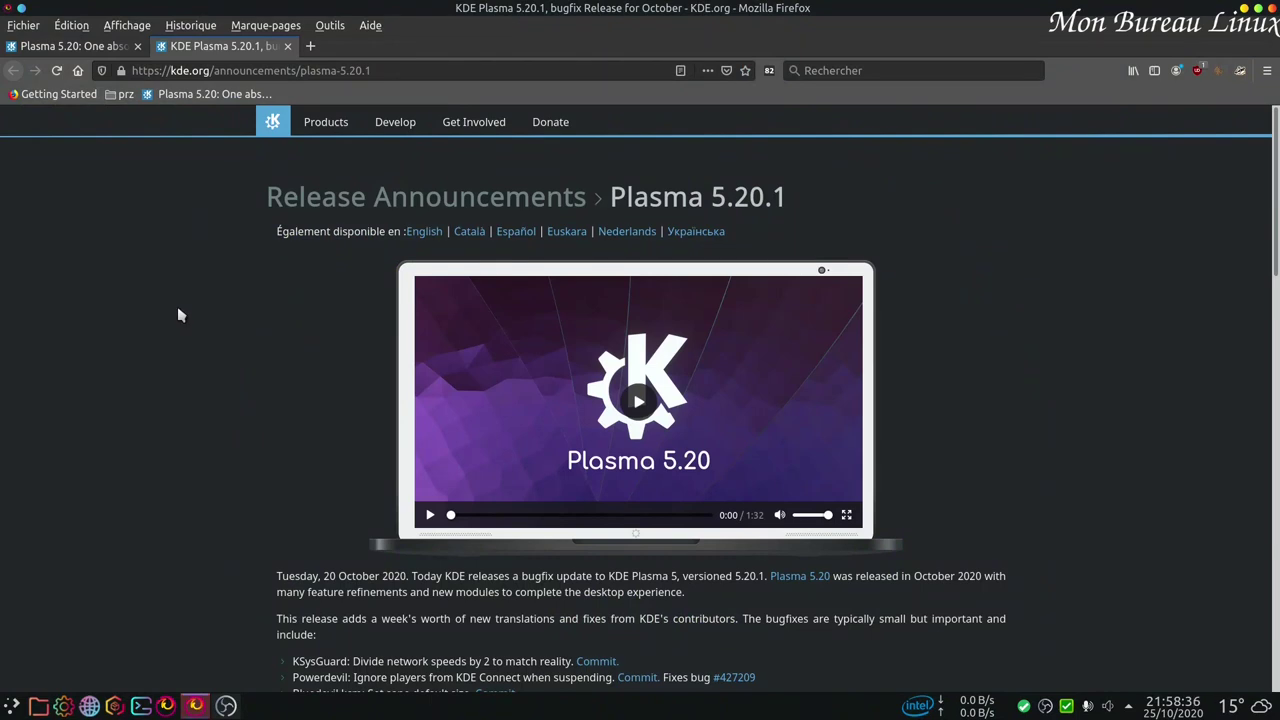
scroll(57, 457, "down", 5)
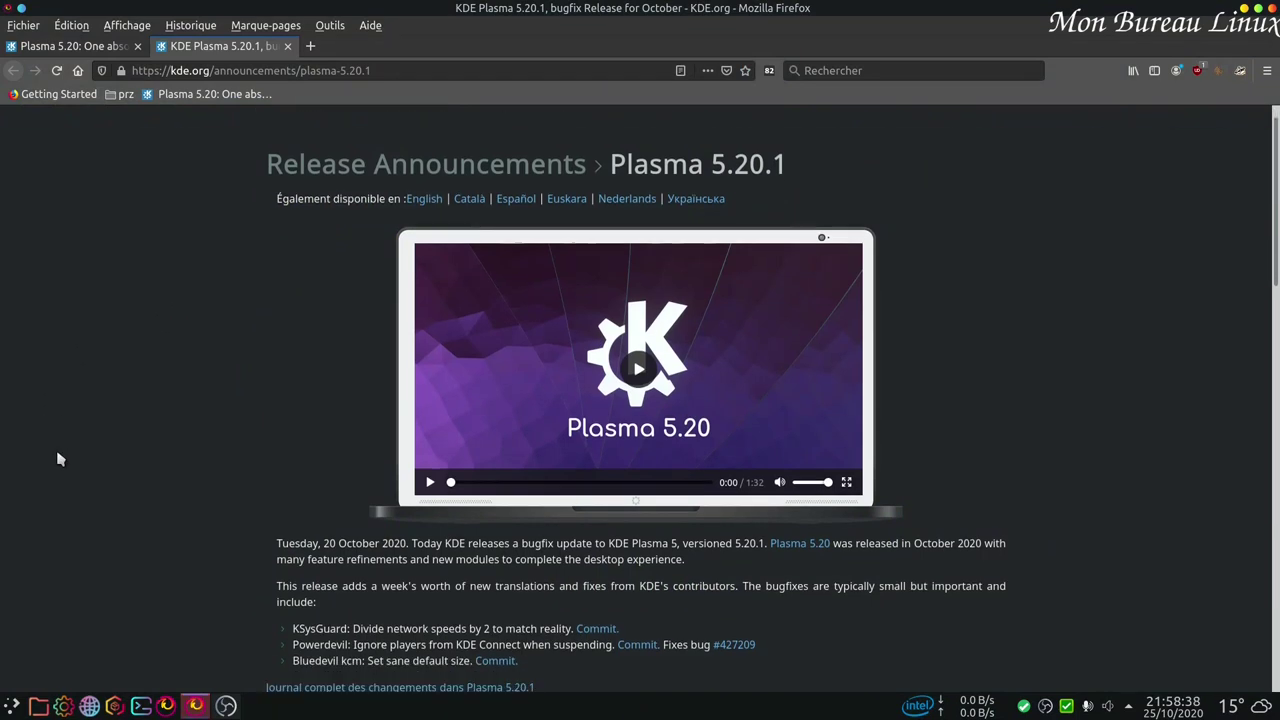
key("Home")
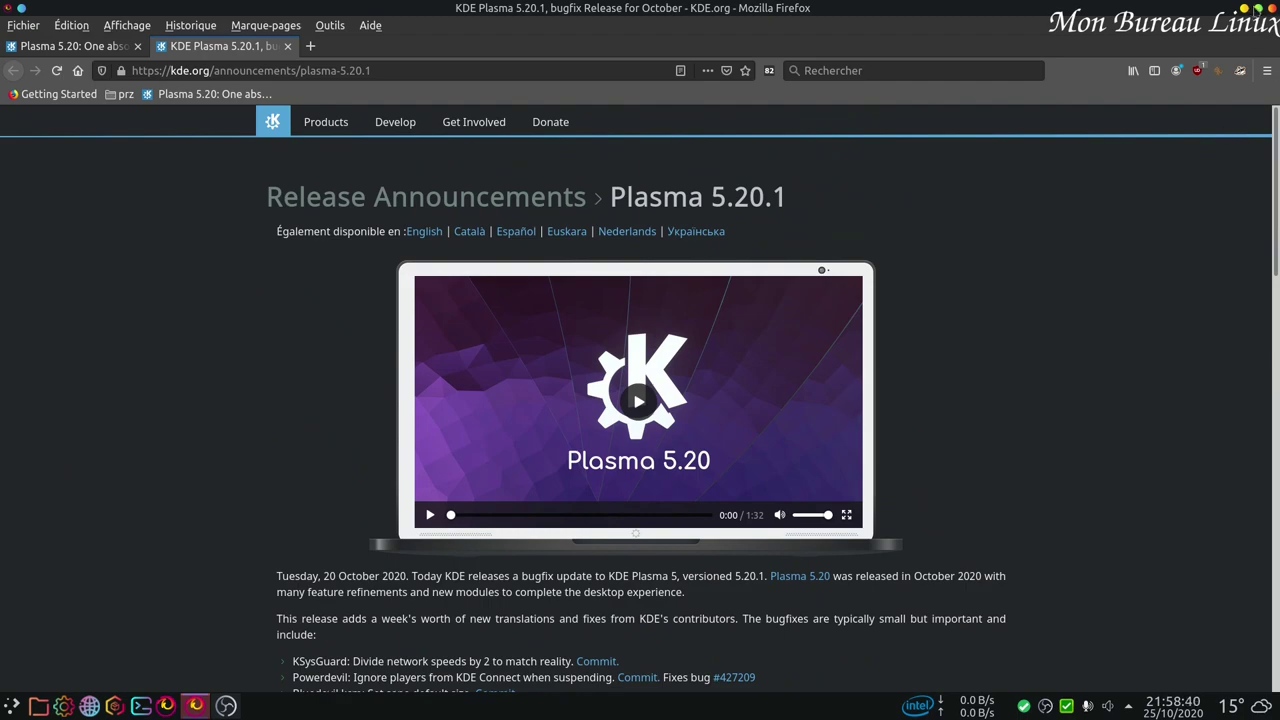
key("alt+F4")
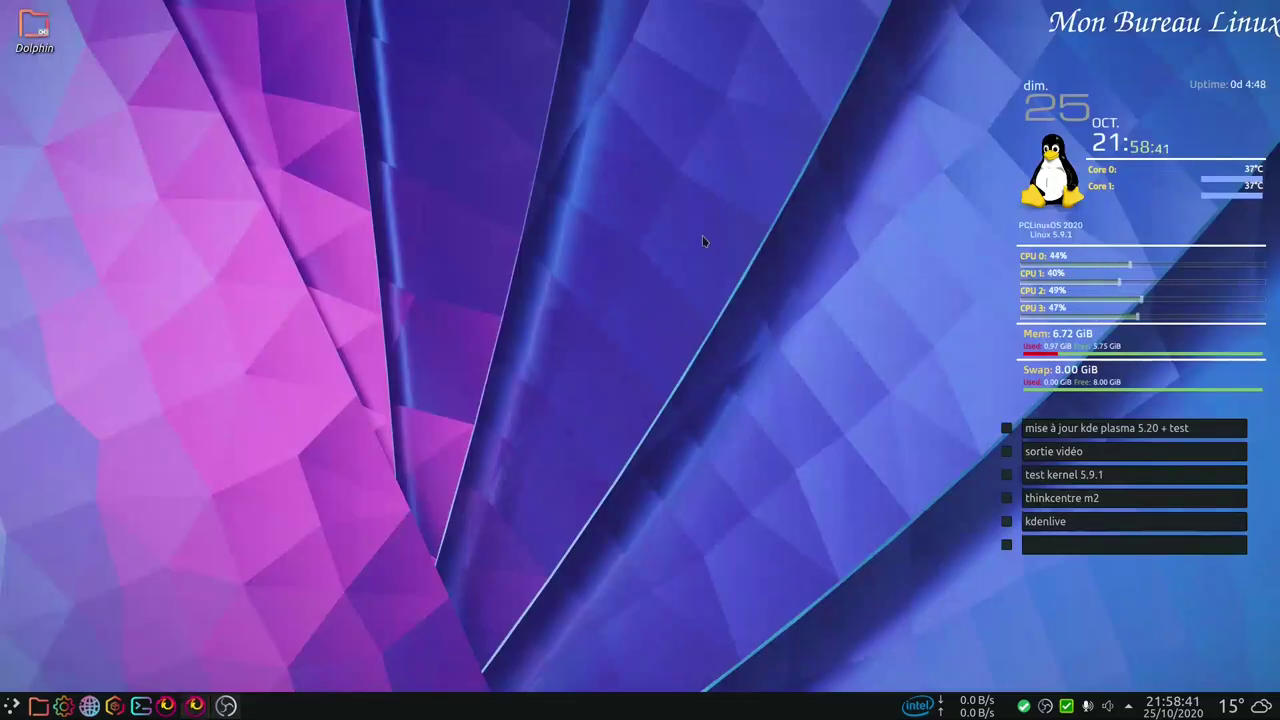
- Switch to Konsole, display the system information with neofetch, and minimize the terminal window
left_click(141, 706)
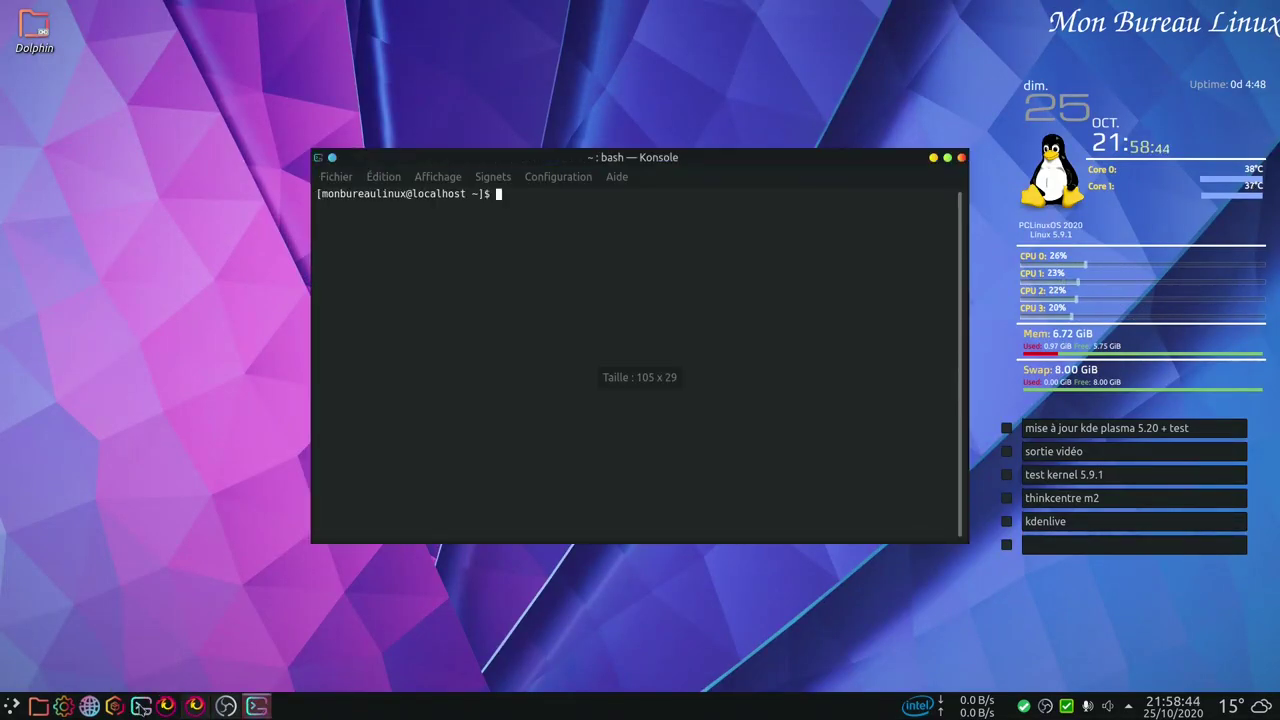
type("neofetch")
key("Return")
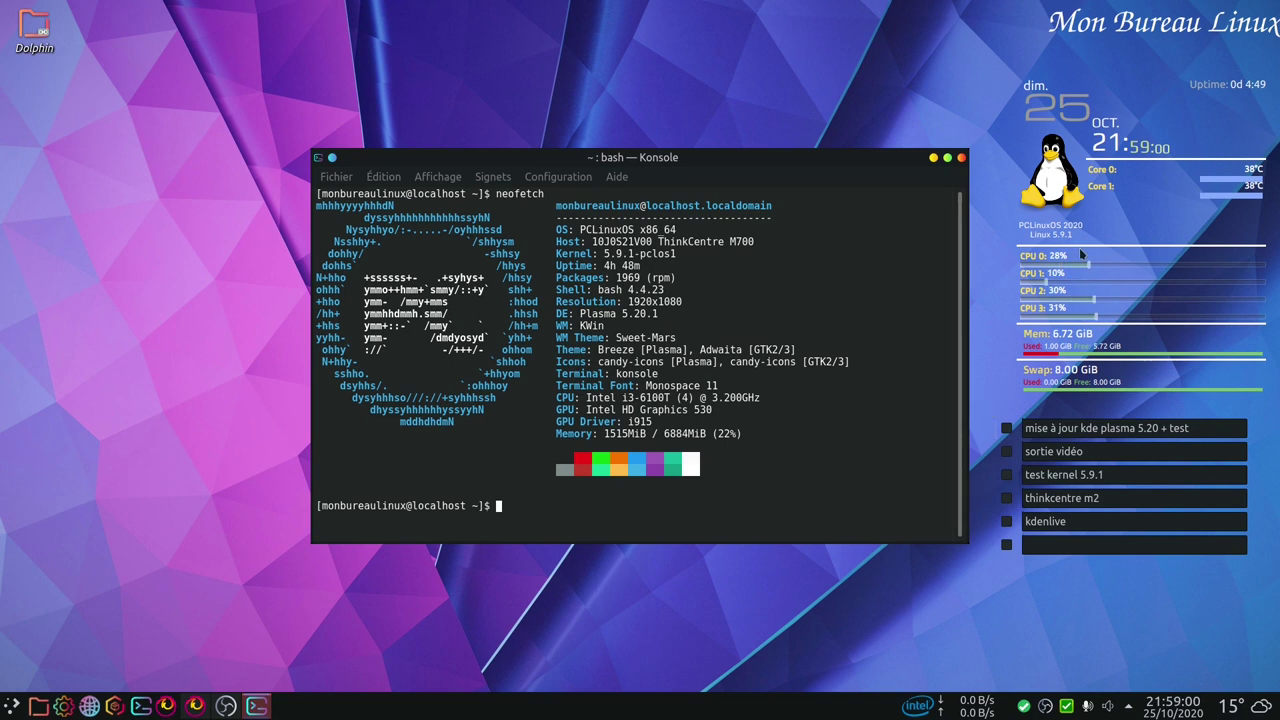
left_click(933, 159)
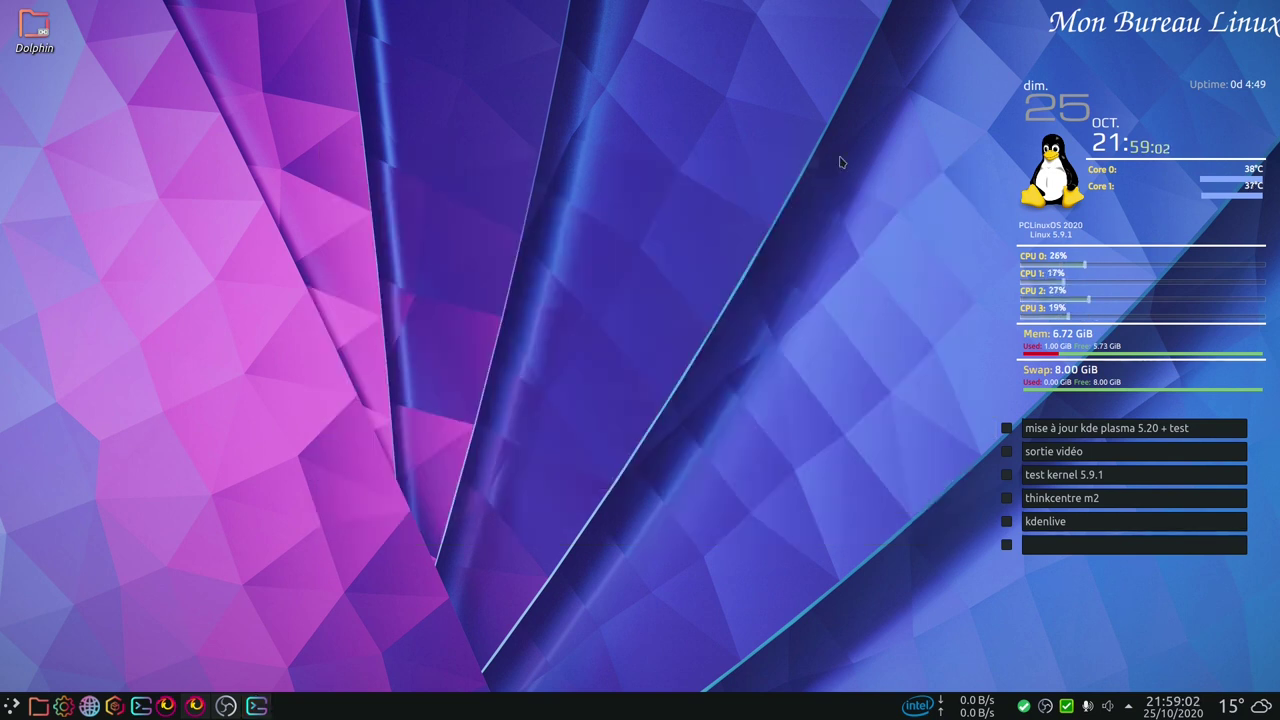
- Examine the available wallpapers in the desktop folder settings, including Interpréteur, and leave without changing anything
right_click(619, 149)
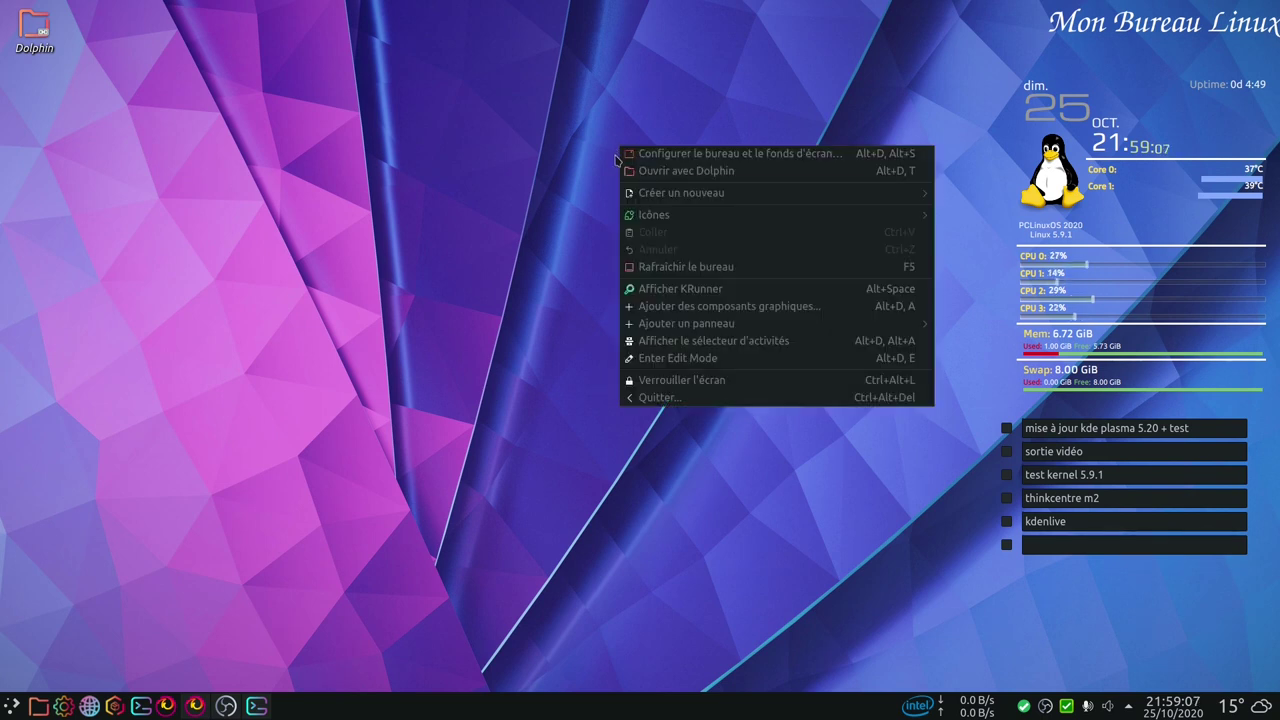
left_click(667, 153)
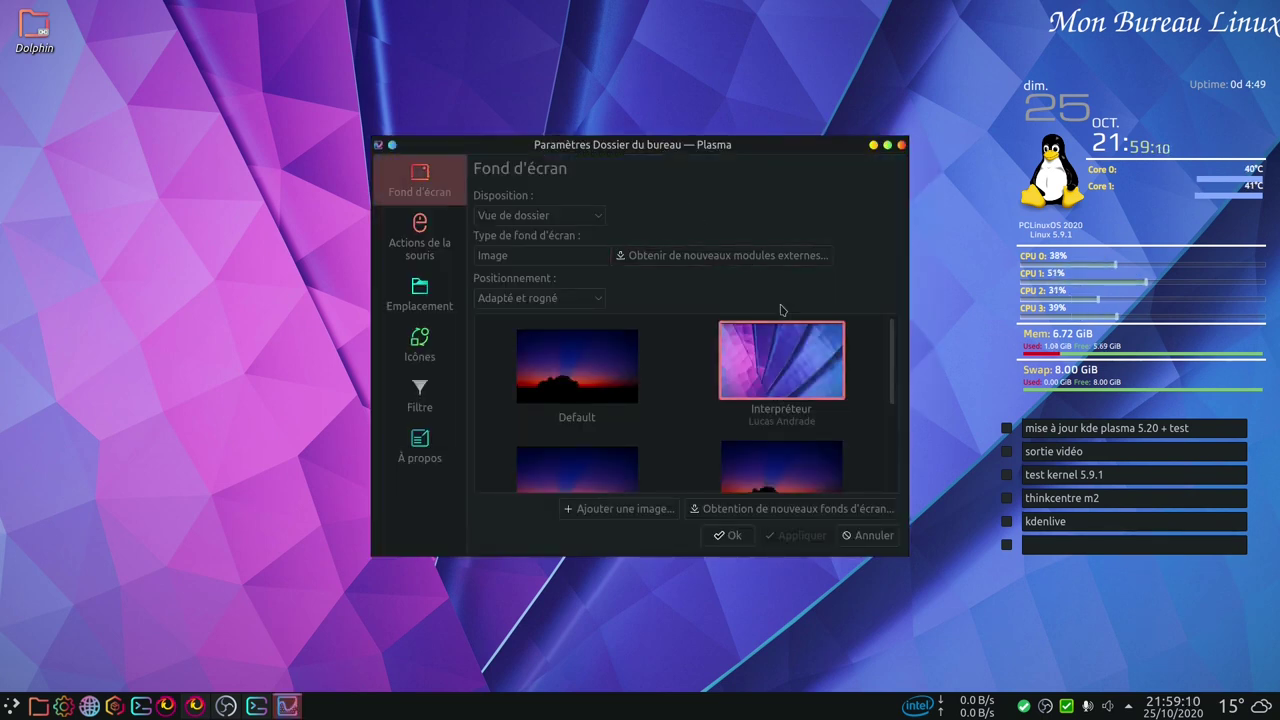
scroll(851, 374, "down", 2)
scroll(862, 400, "up", 2)
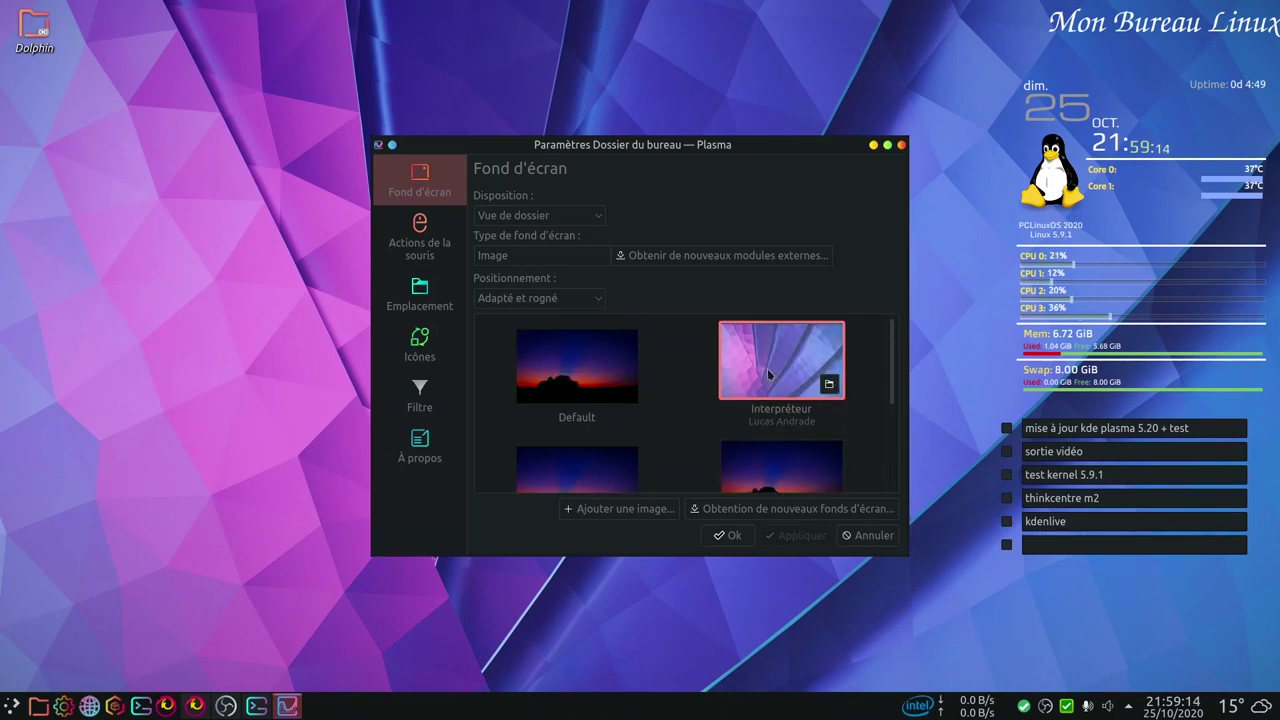
scroll(572, 400, "down", 5)
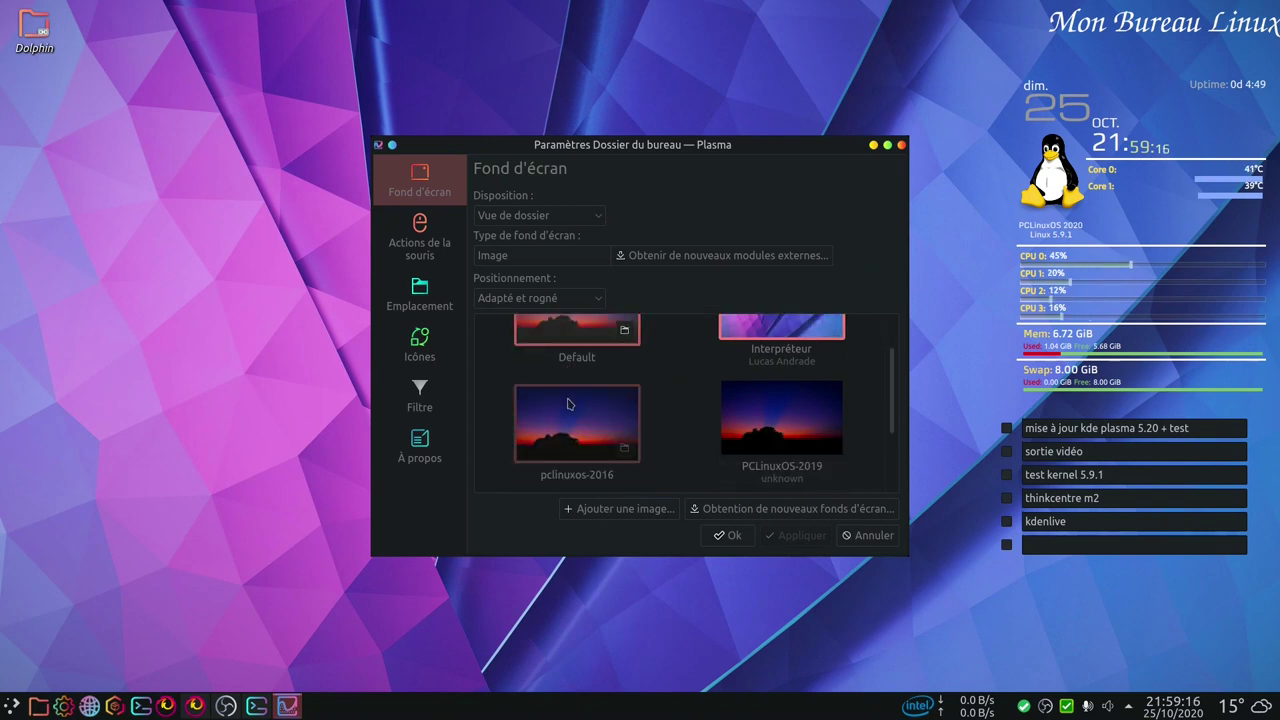
scroll(789, 446, "up", 5)
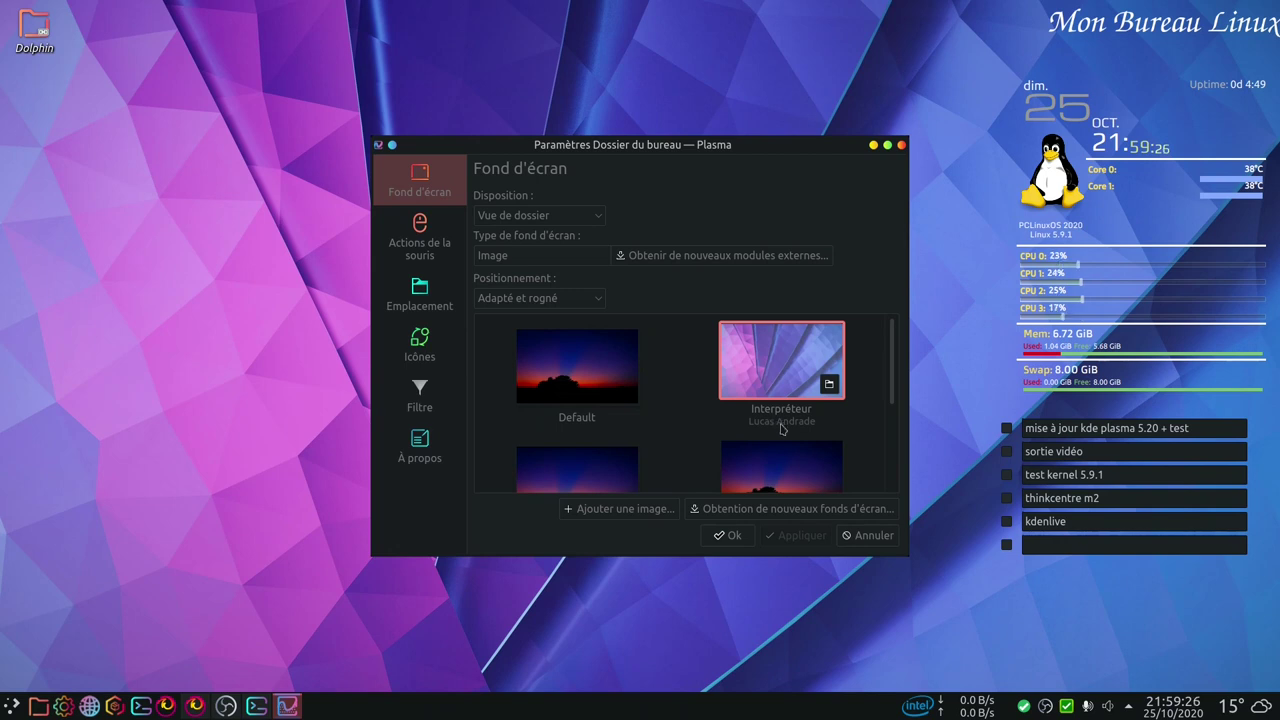
left_click(874, 536)
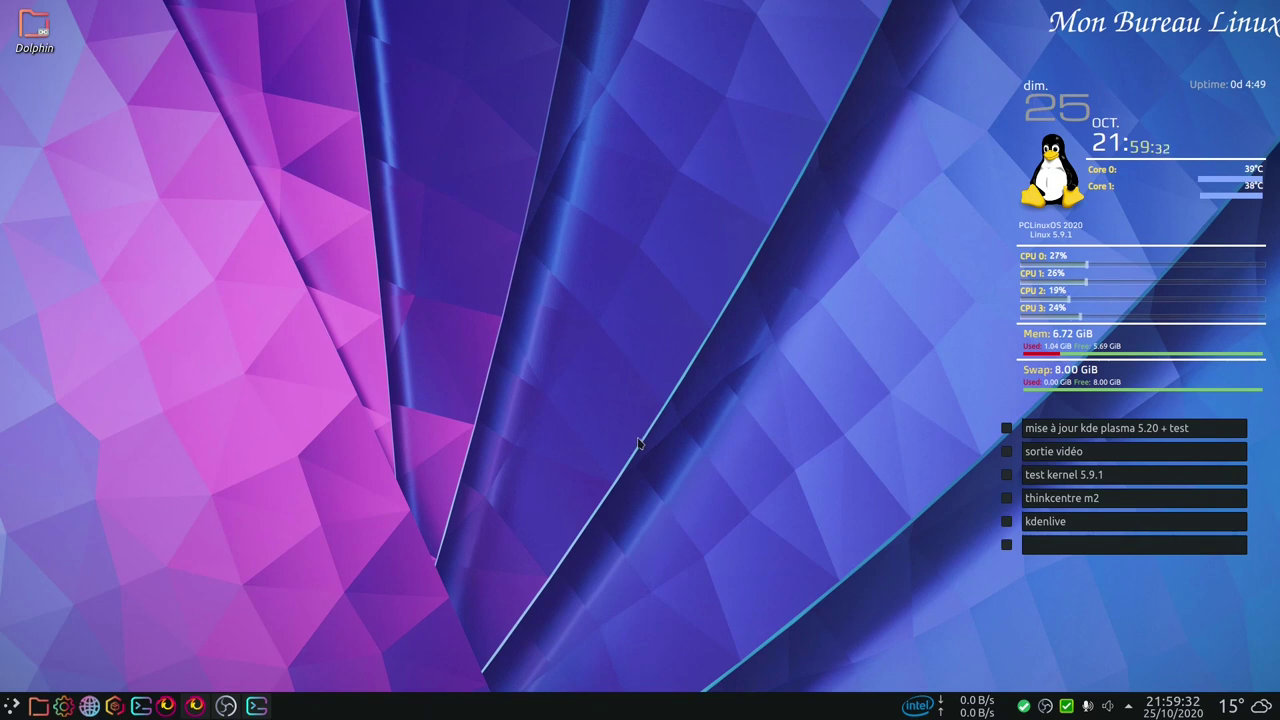
- Try KRunner with the search "li", and set its screen position to "Au centre" in its settings
key("alt+space")
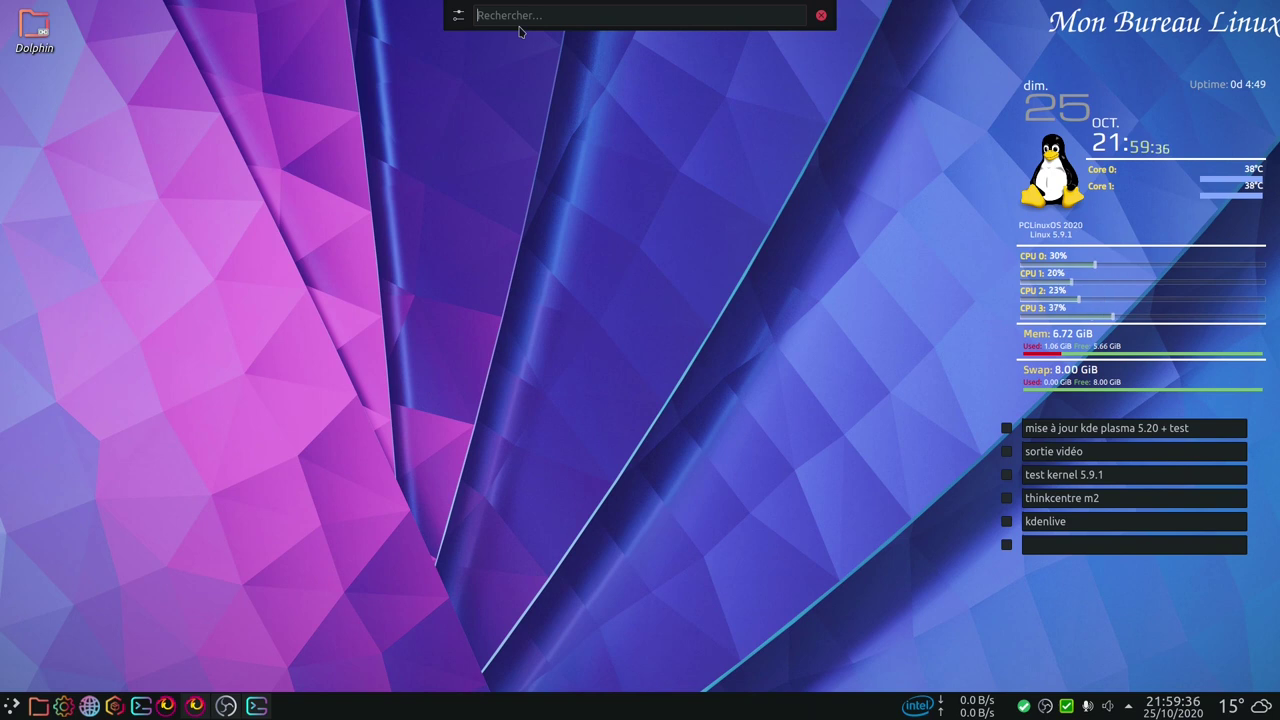
type("li")
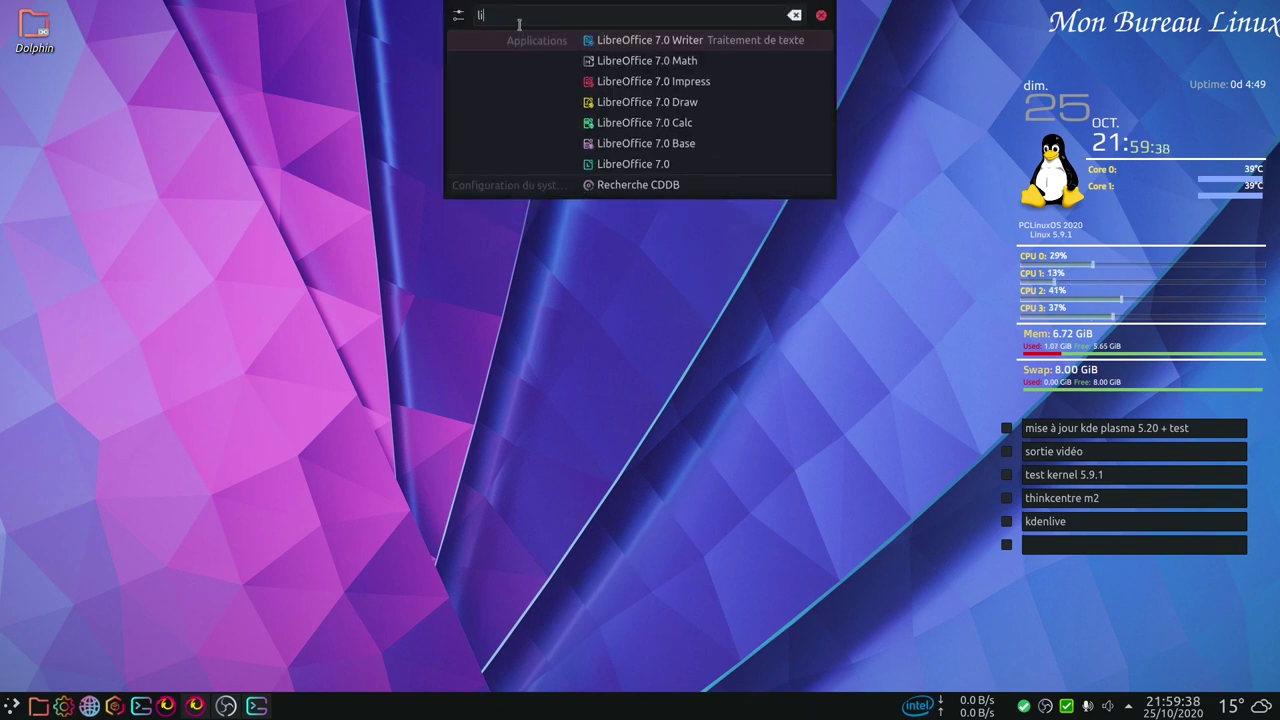
left_click(458, 16)
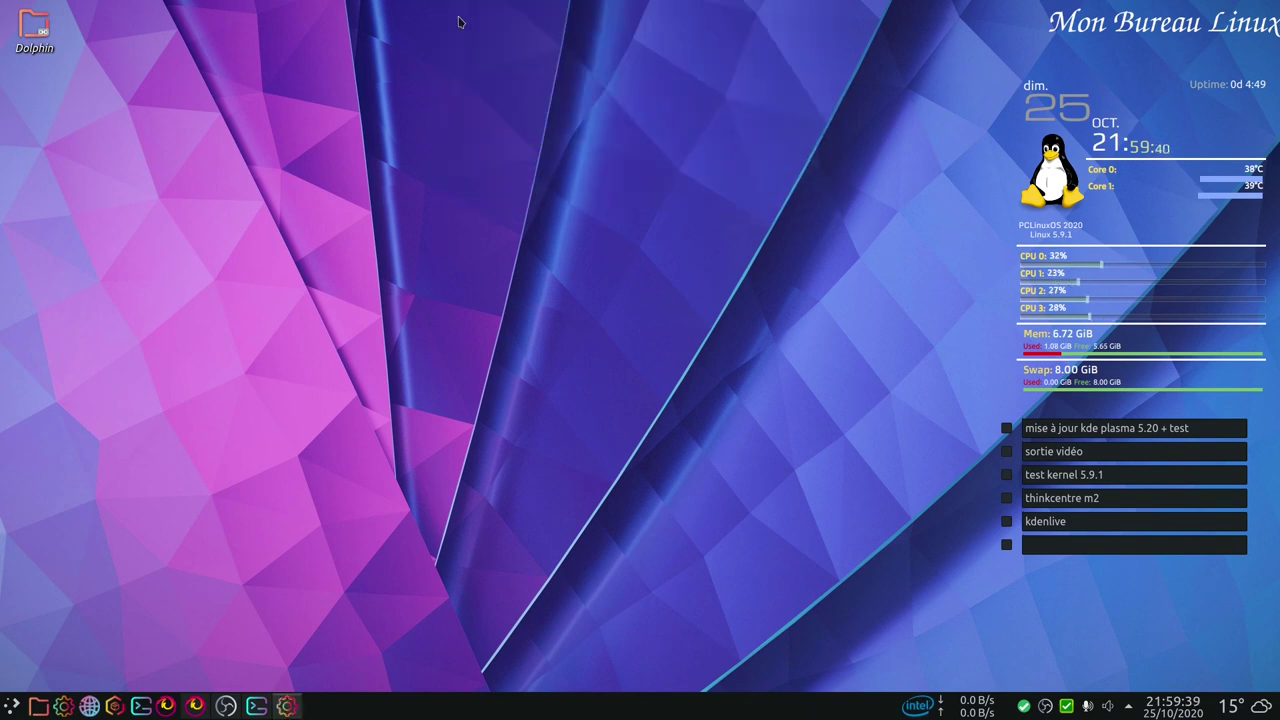
left_click(394, 201)
left_click(301, 287)
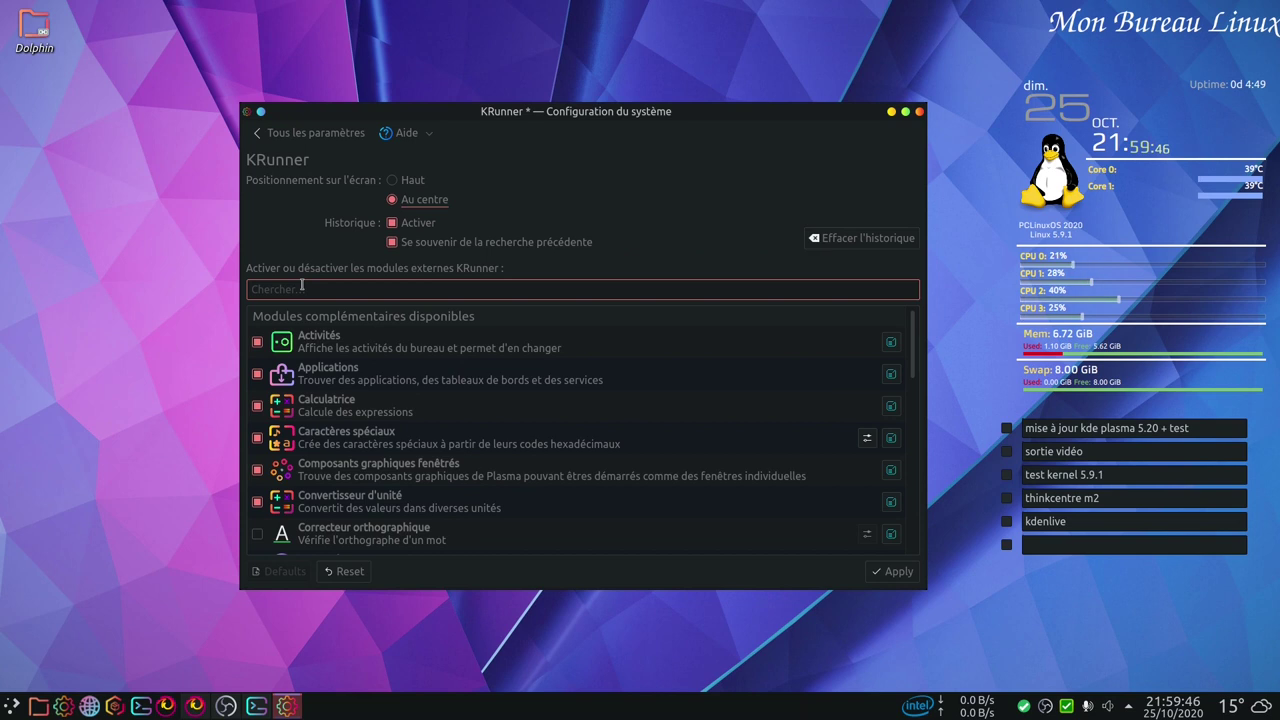
left_click(781, 471)
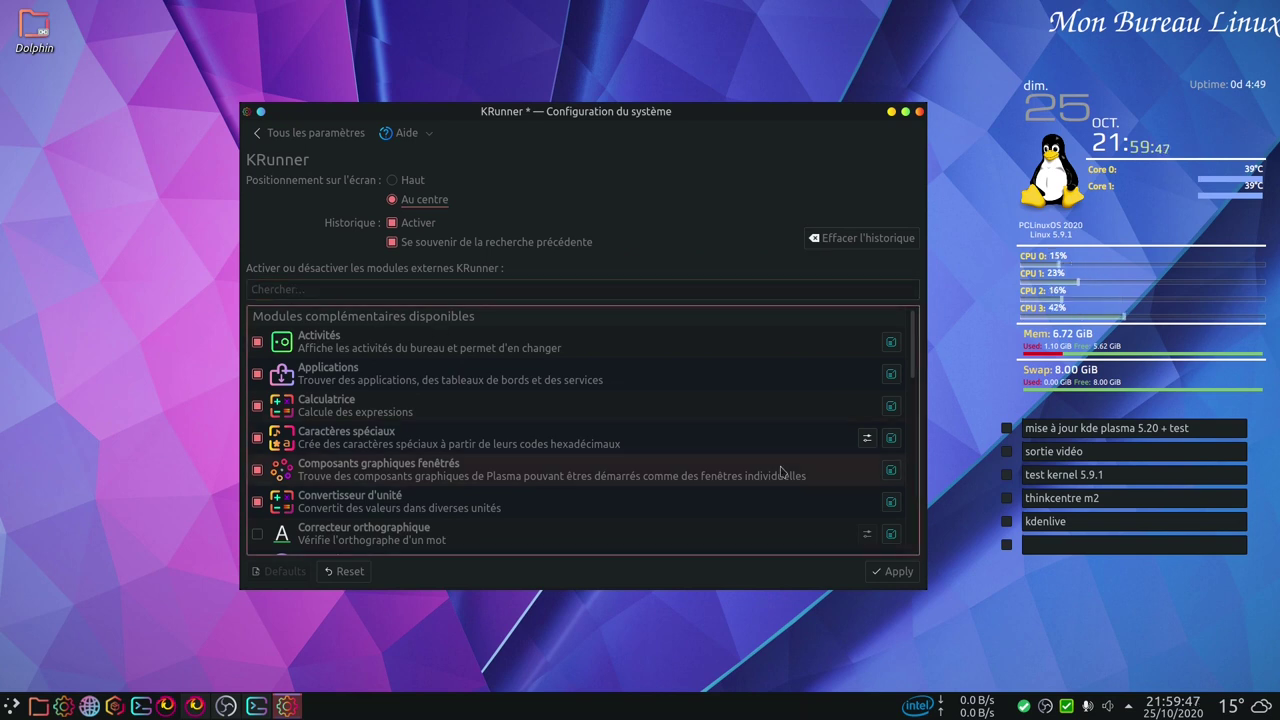
left_click(893, 572)
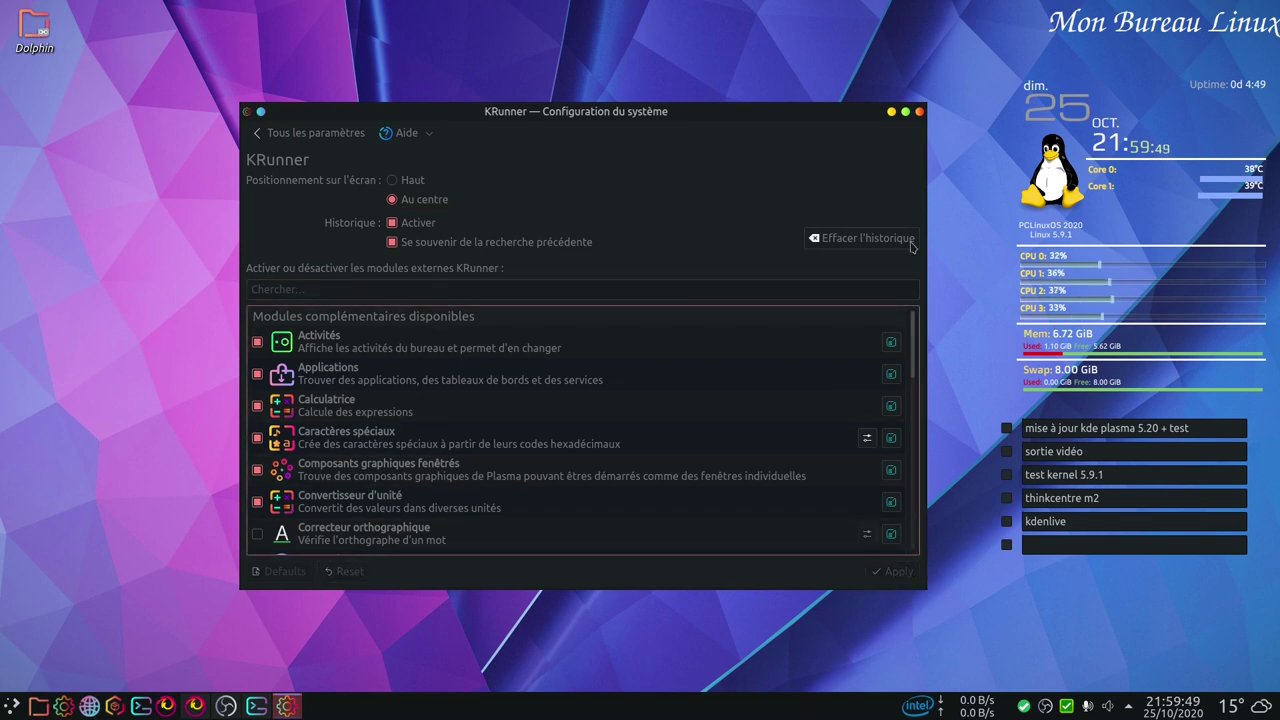
left_click(919, 112)
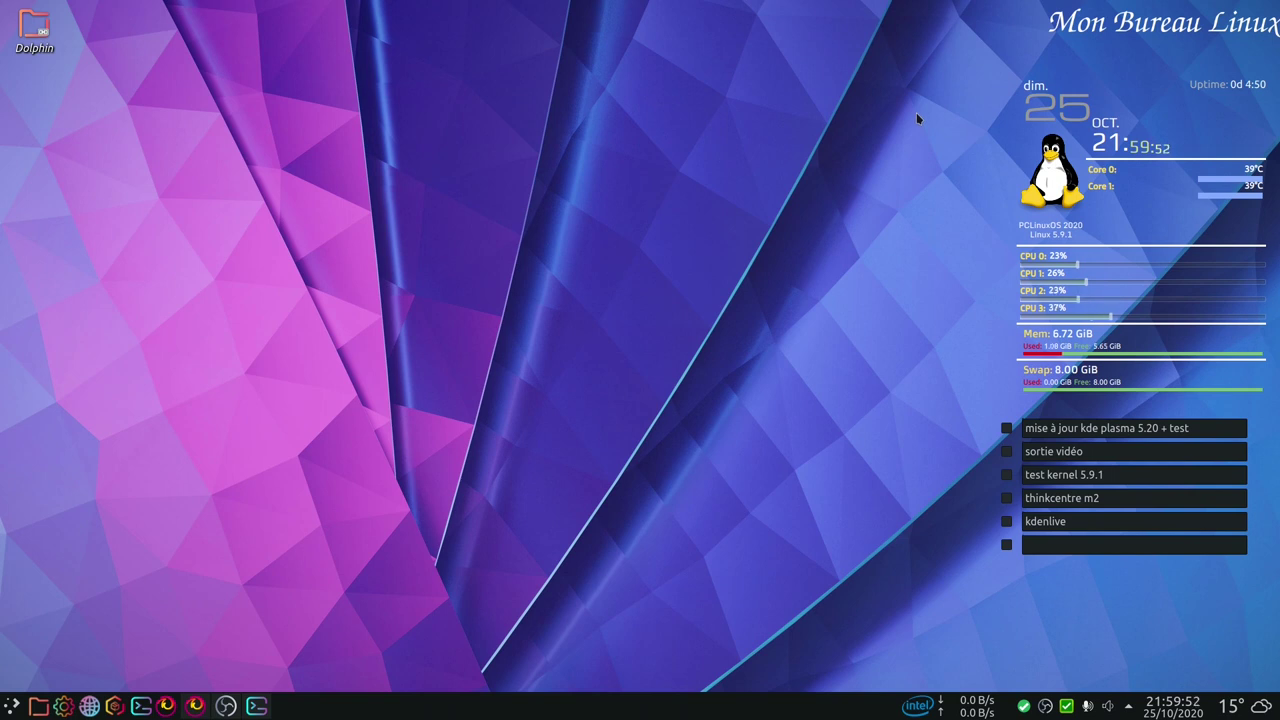
- Reopen KRunner, clear the remembered search text, and move its floating bar up near the desktop's top edge
key("alt+space")
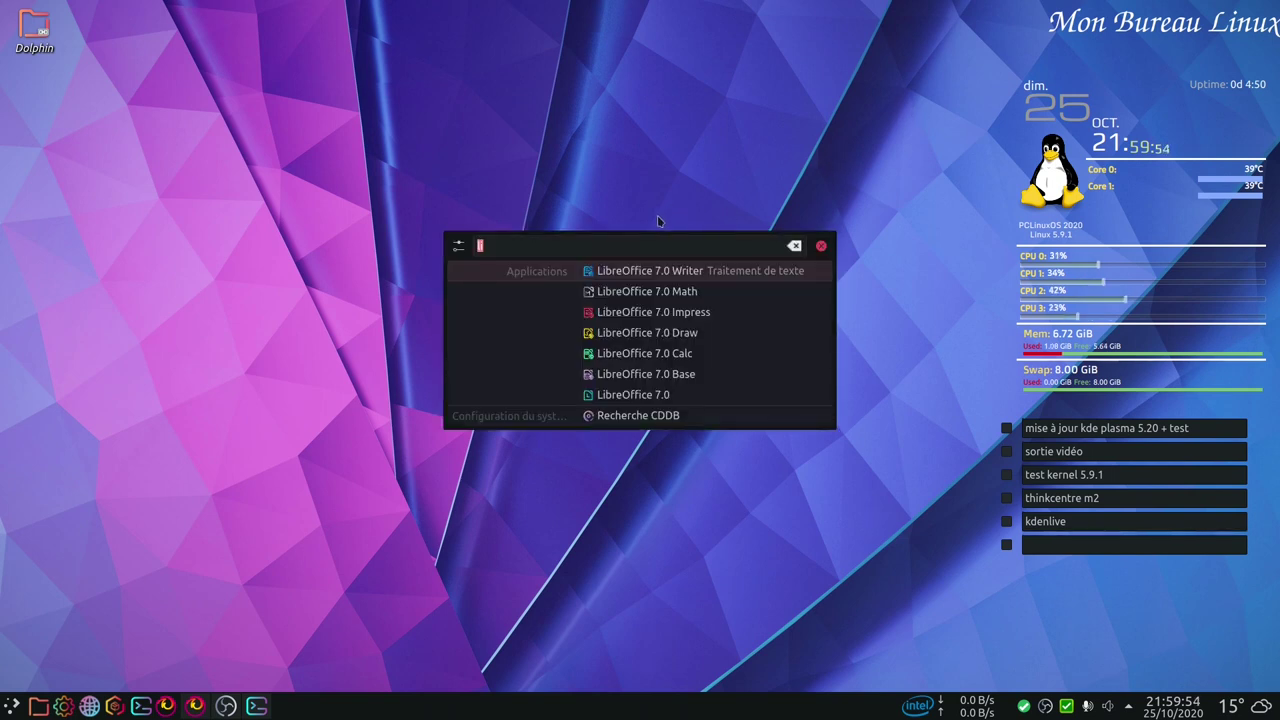
key("BackSpace")
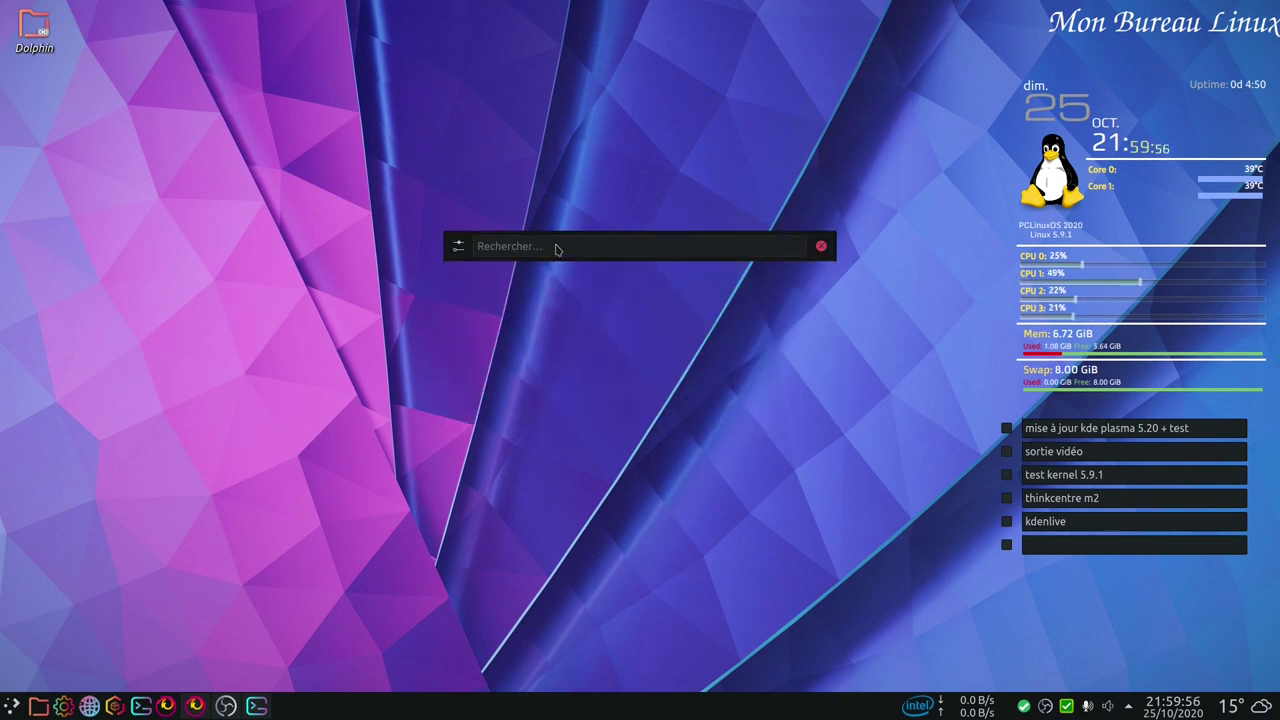
left_click_drag(558, 246, 474, 46)
- Set KRunner's screen position to "Haut" in its settings, apply the change and close the settings window
left_click(370, 46)
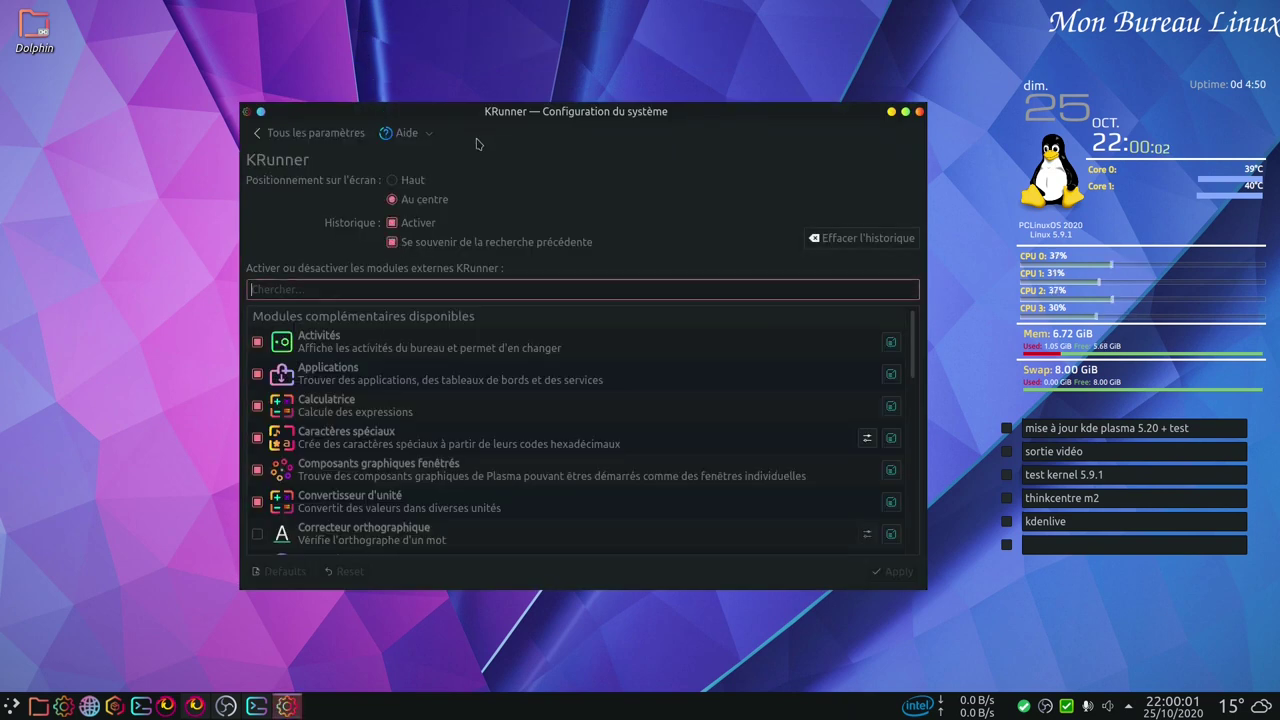
left_click(394, 180)
left_click(893, 571)
left_click(920, 112)
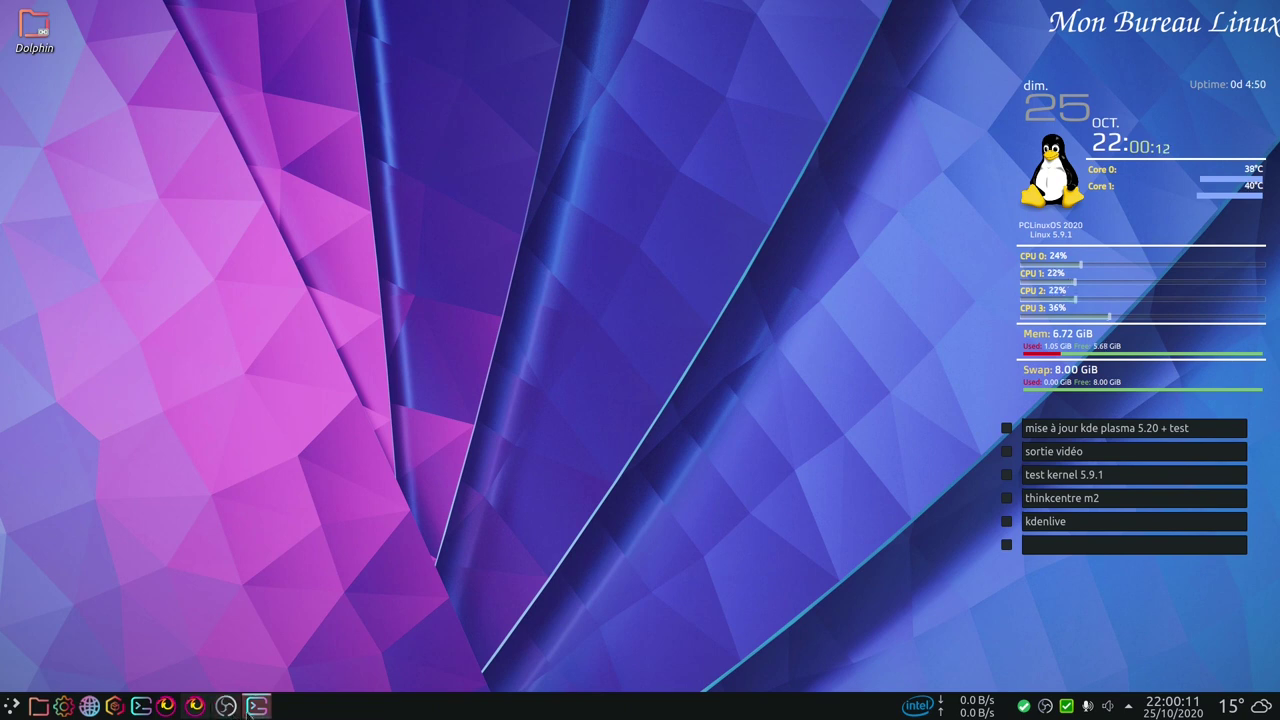
mouse_move(247, 708)
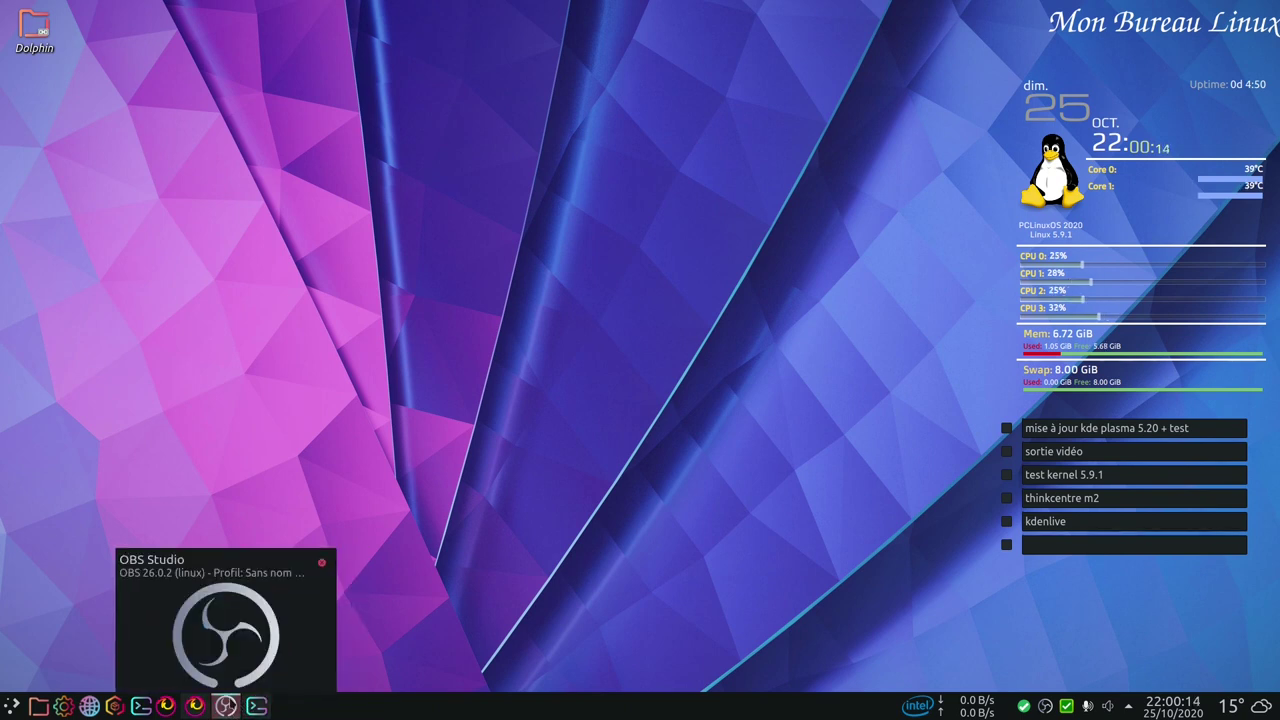
- Open a new Konsole window and minimize it to the taskbar
left_click(143, 707)
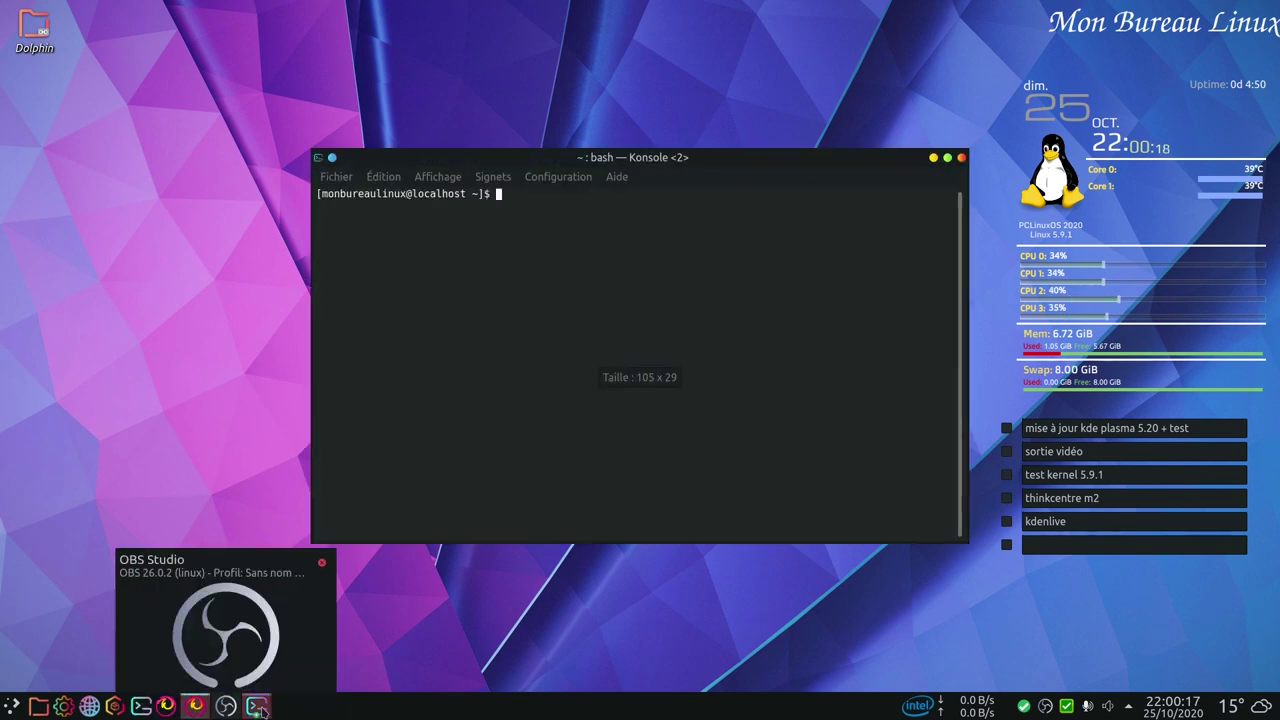
mouse_move(257, 707)
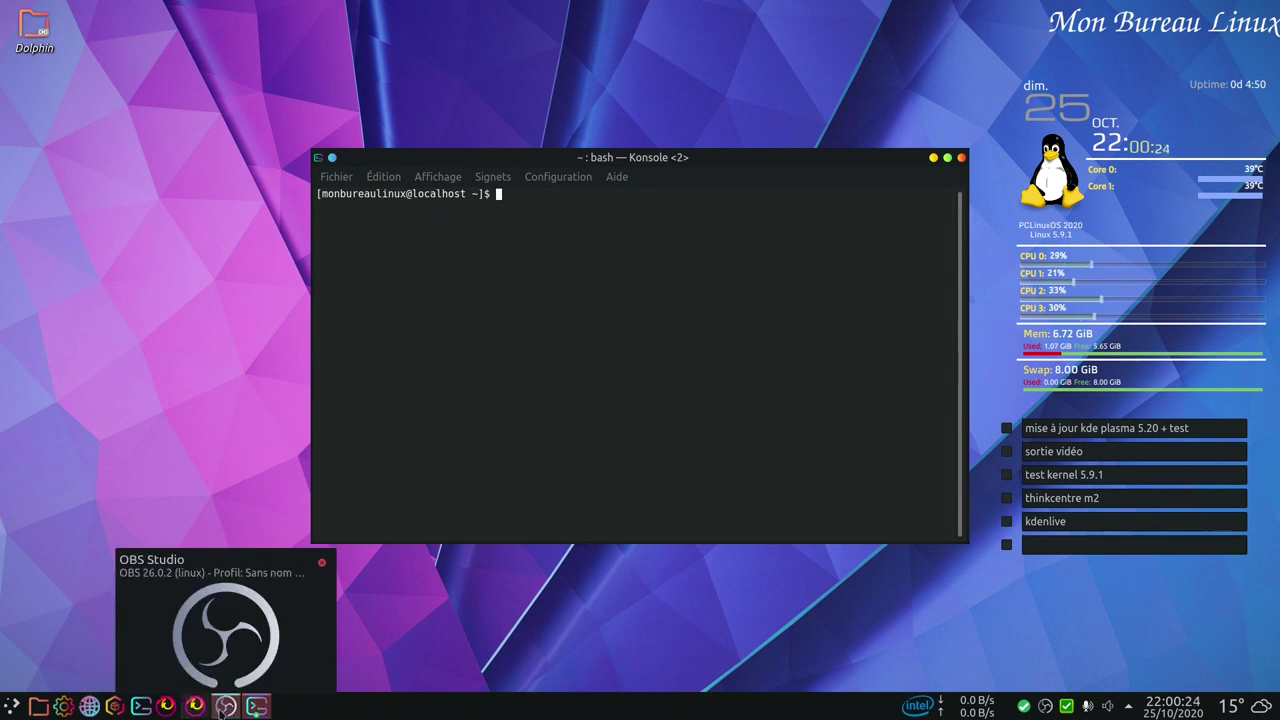
left_click(668, 640)
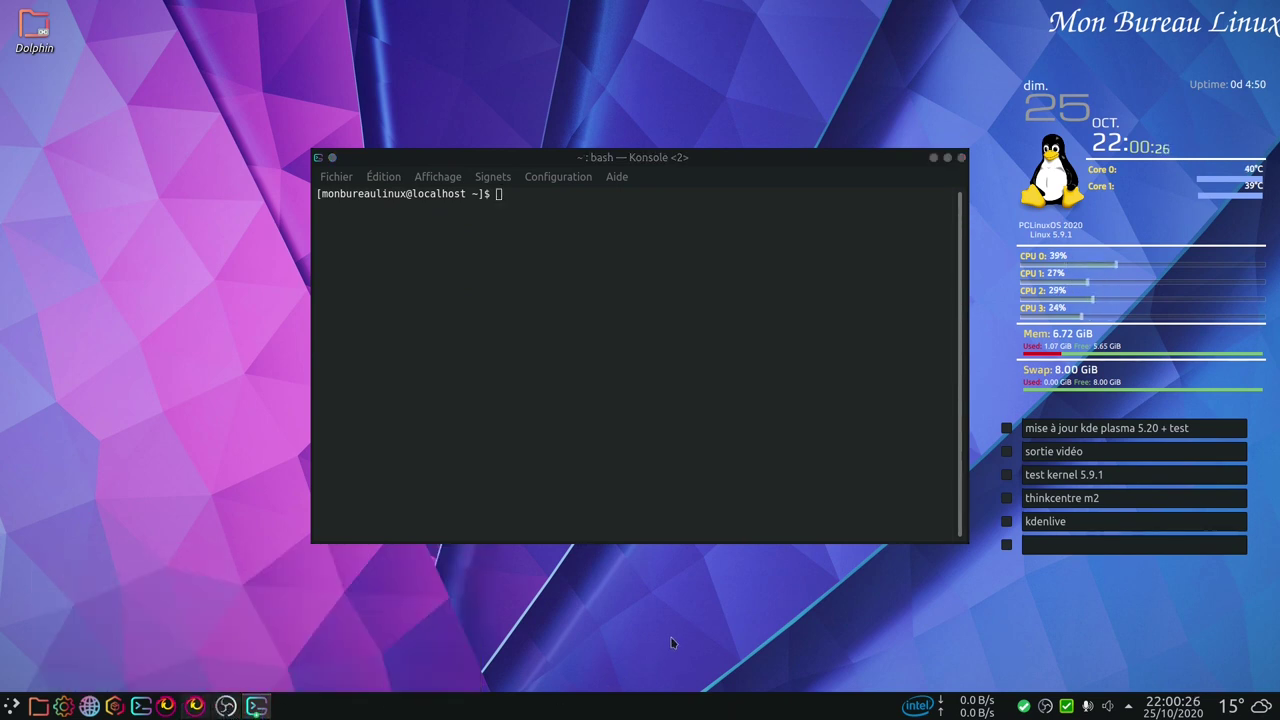
left_click(932, 160)
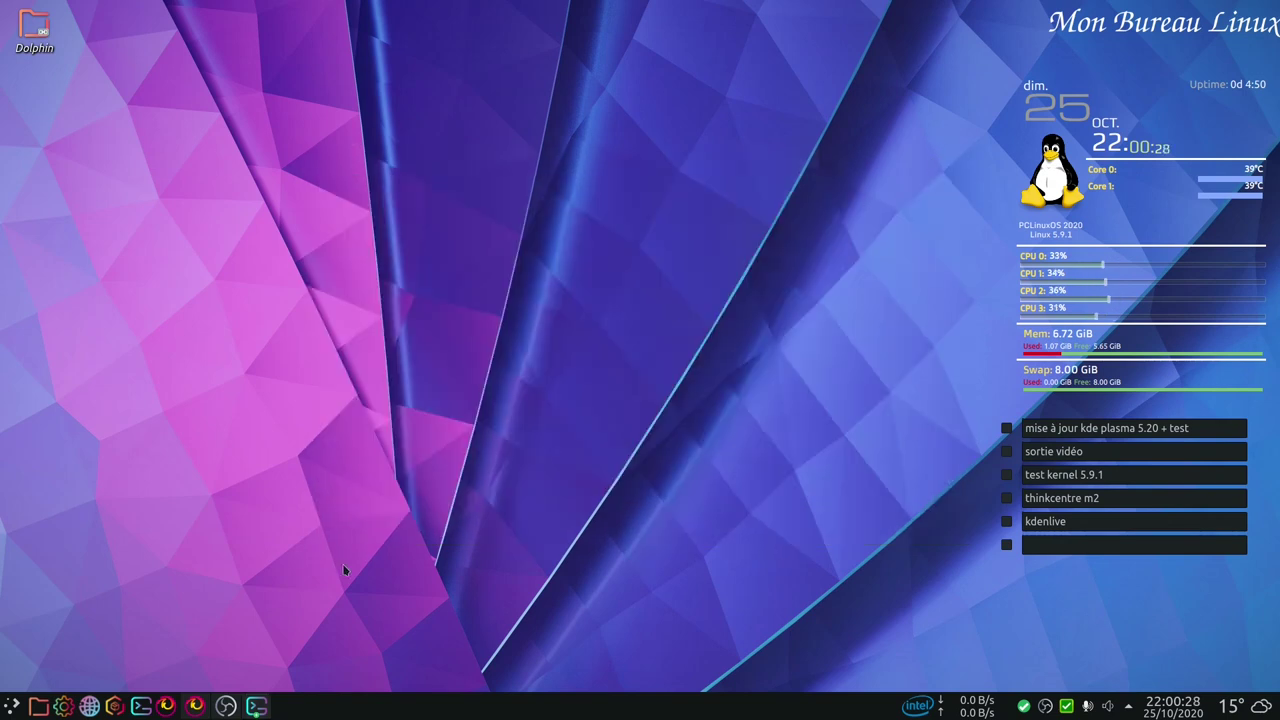
- Replace the icon-based task manager with the alternative "Gestionnaire de tâches" and look over the taskbar entries of the open windows
right_click(290, 712)
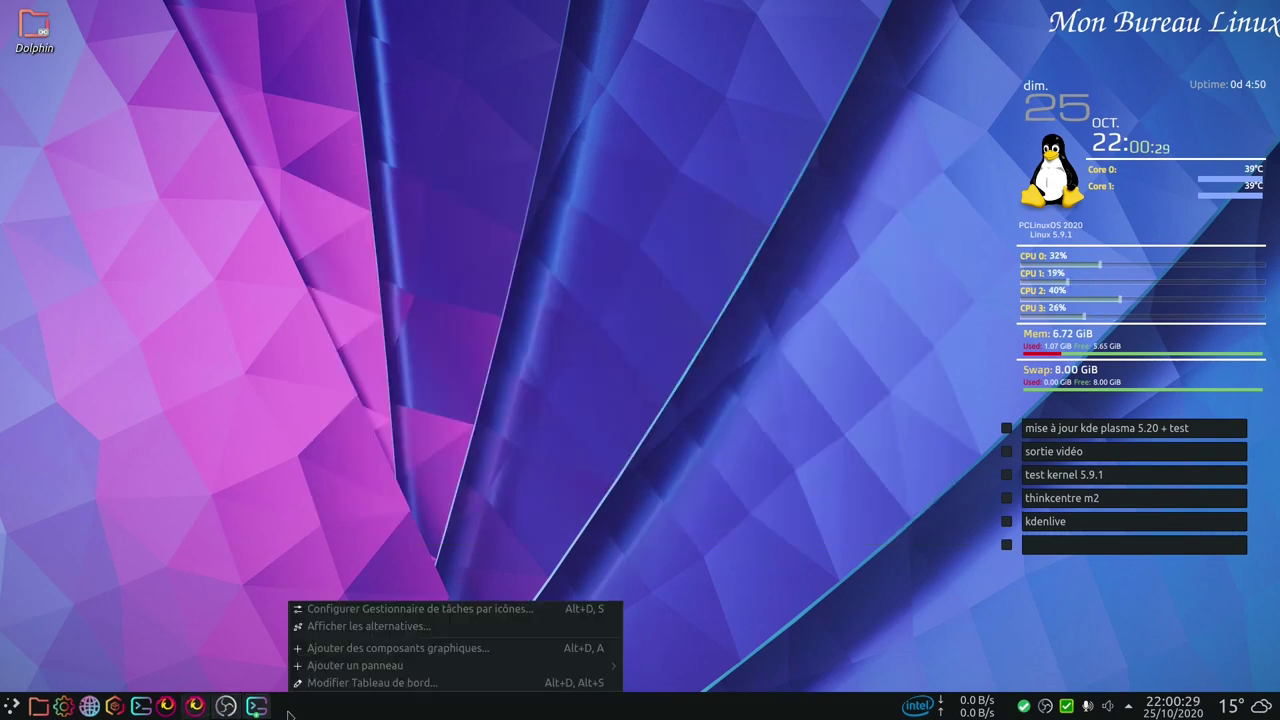
left_click(394, 633)
left_click(565, 476)
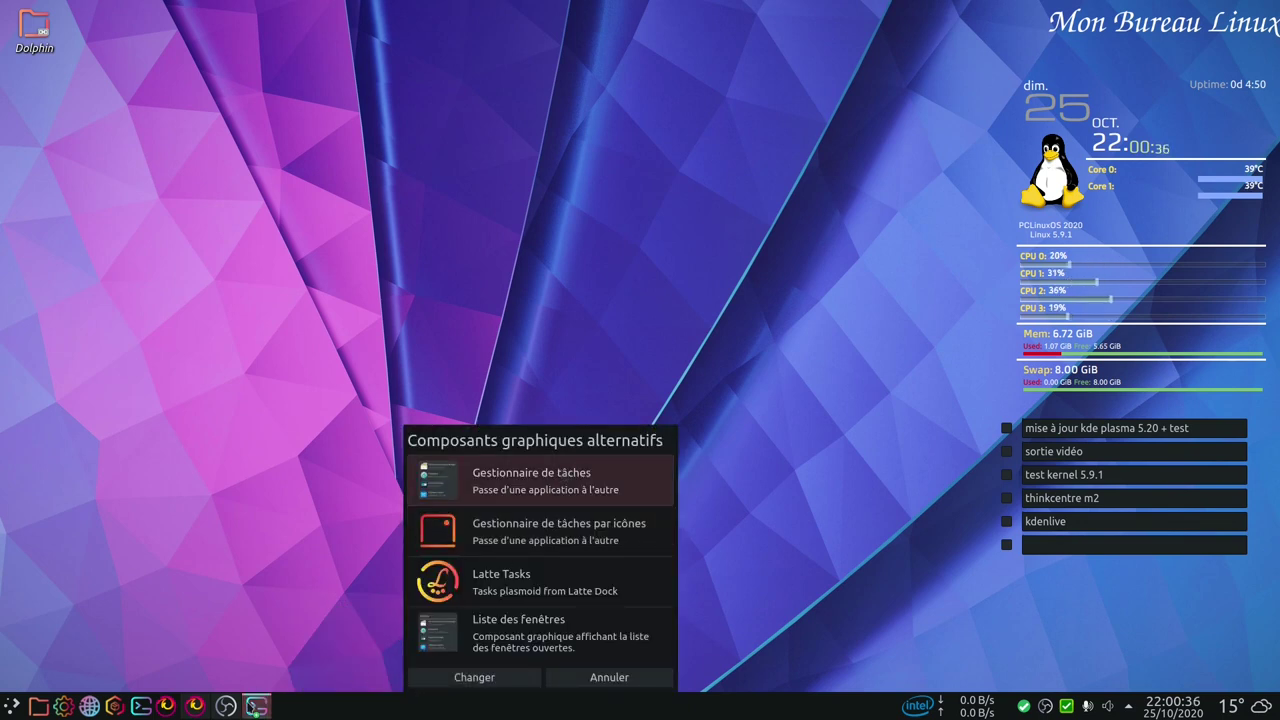
left_click(256, 706)
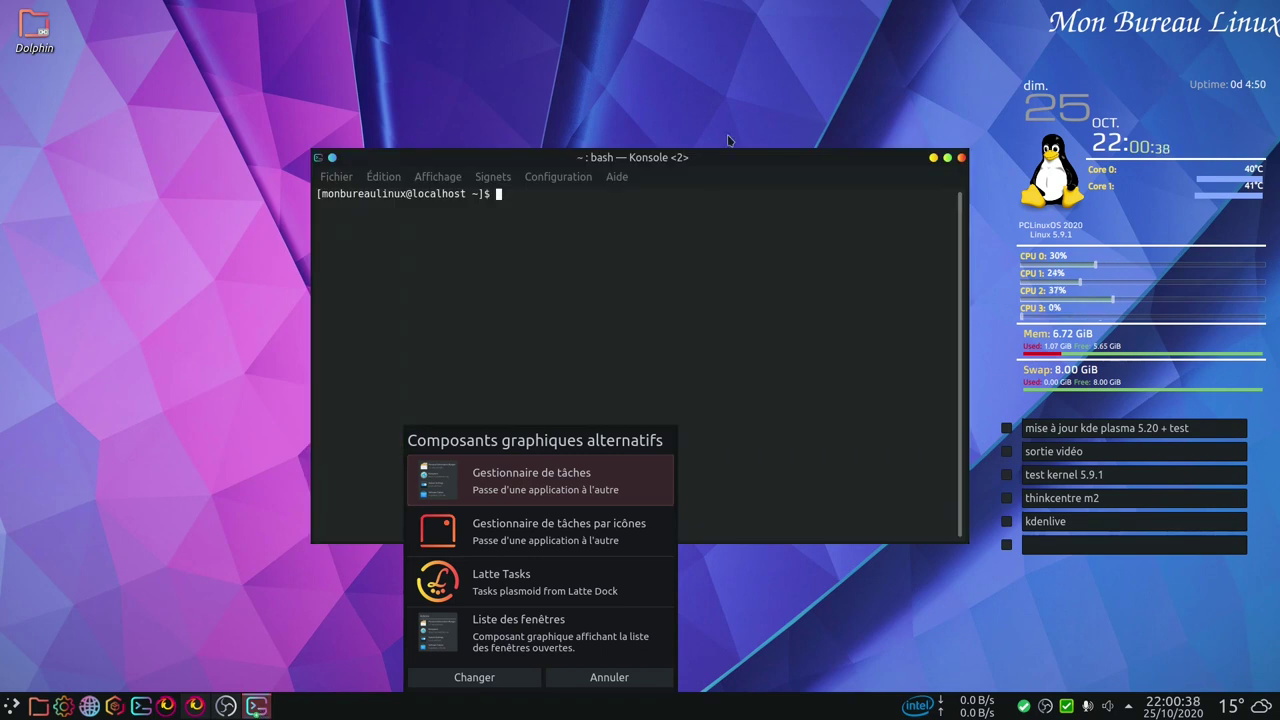
left_click(961, 158)
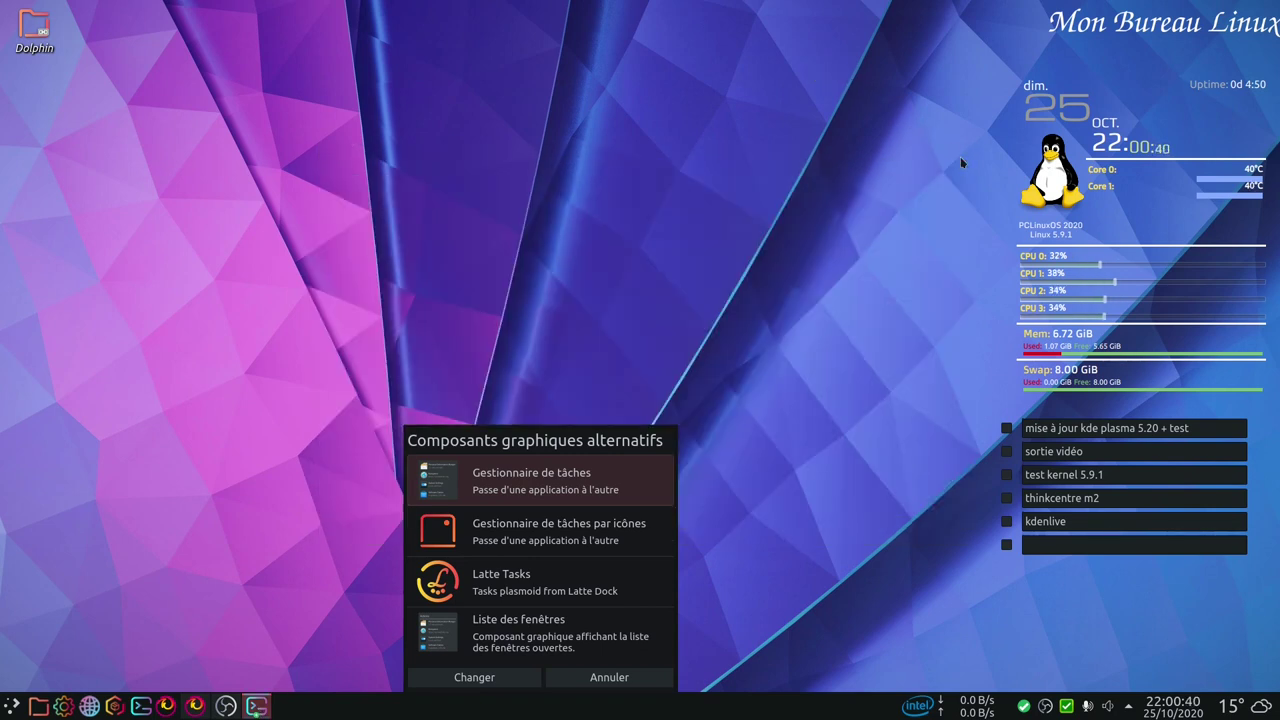
left_click(480, 678)
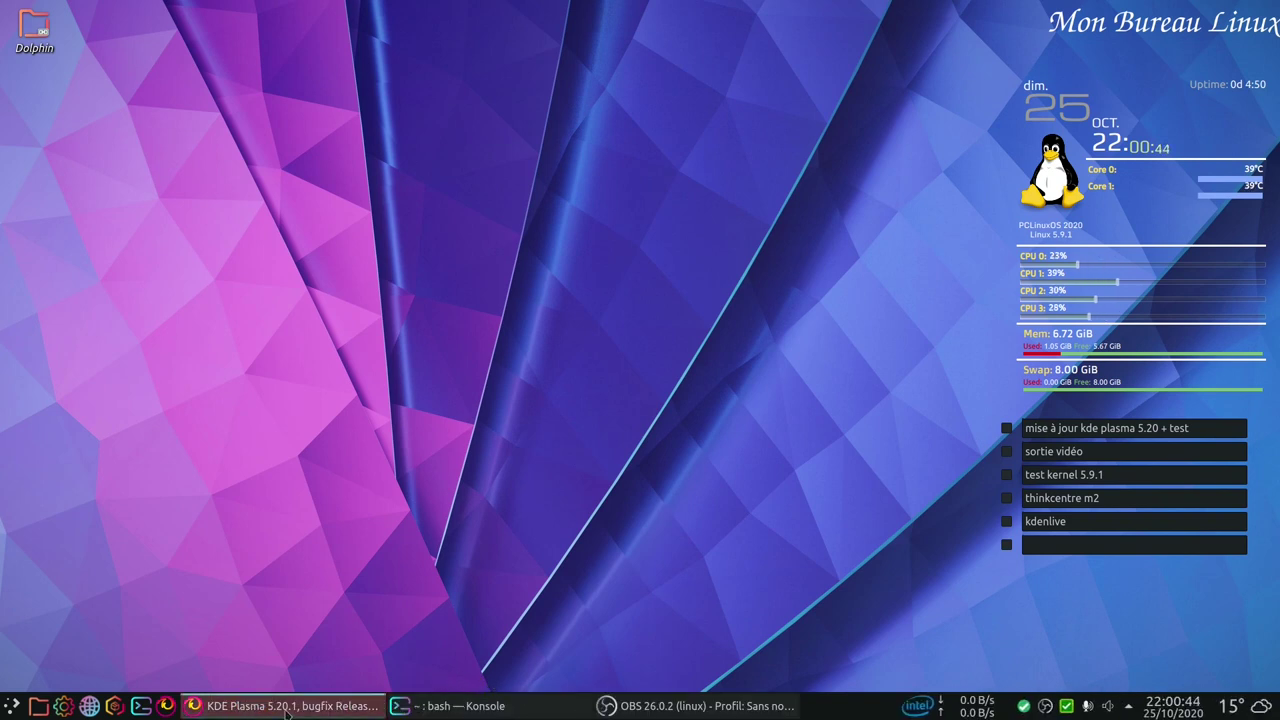
mouse_move(290, 712)
mouse_move(423, 710)
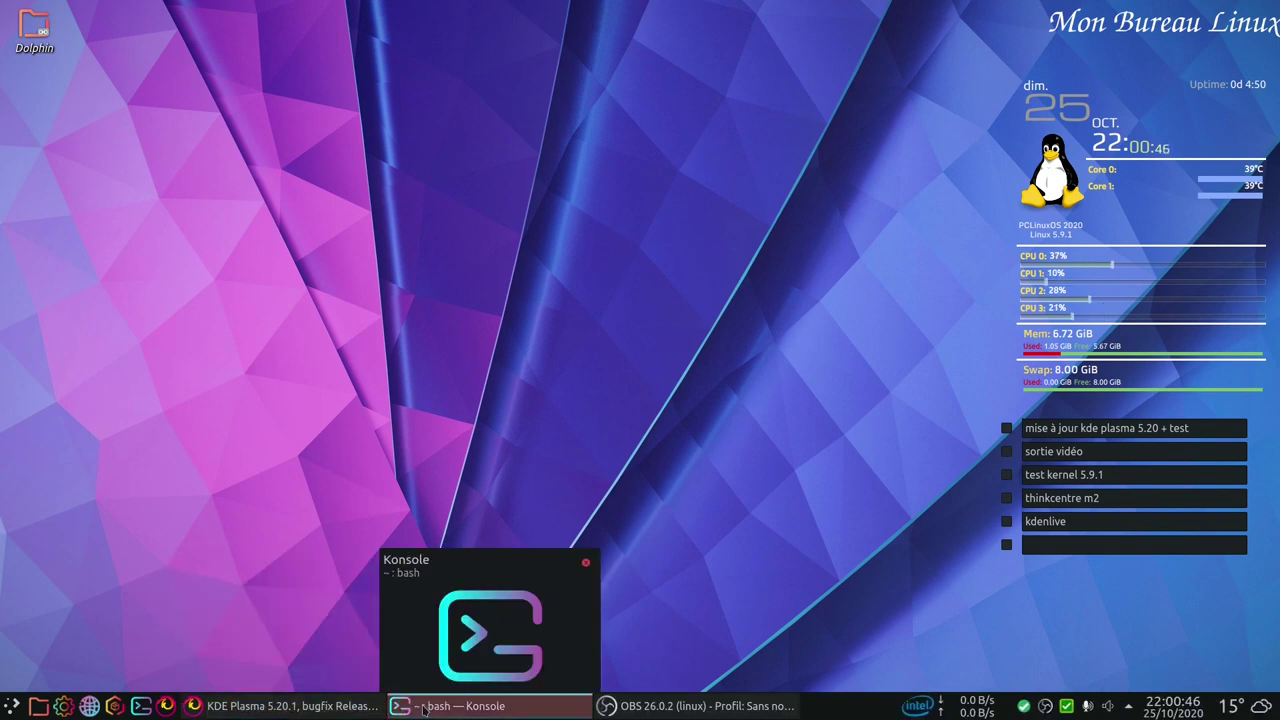
mouse_move(711, 716)
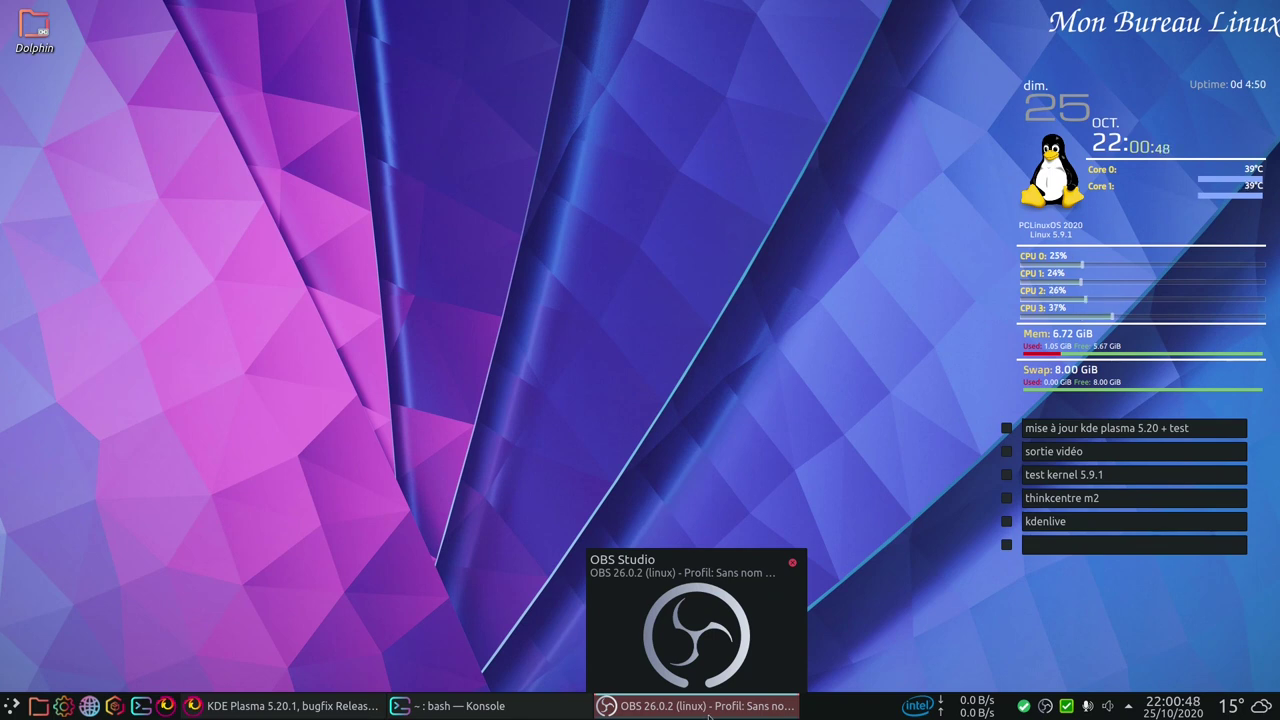
- Switch the task manager to the alternative "Liste des fenêtres" and open its list of windows
right_click(824, 706)
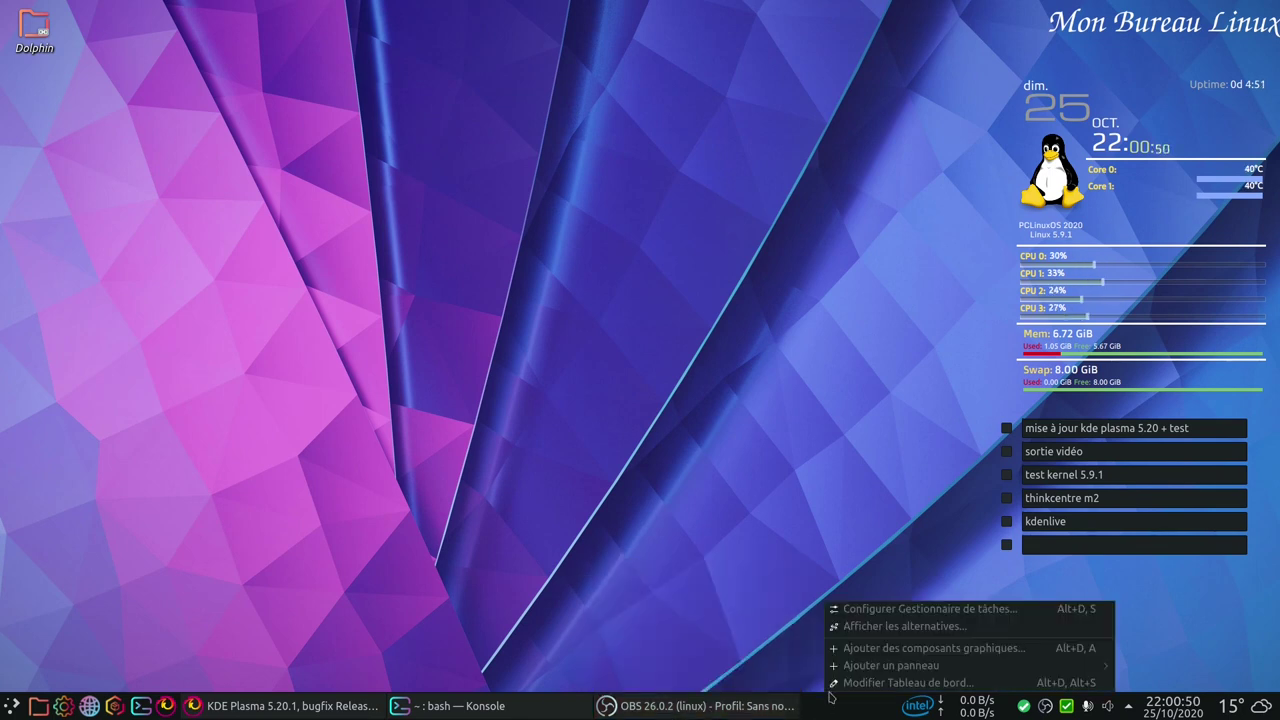
left_click(885, 634)
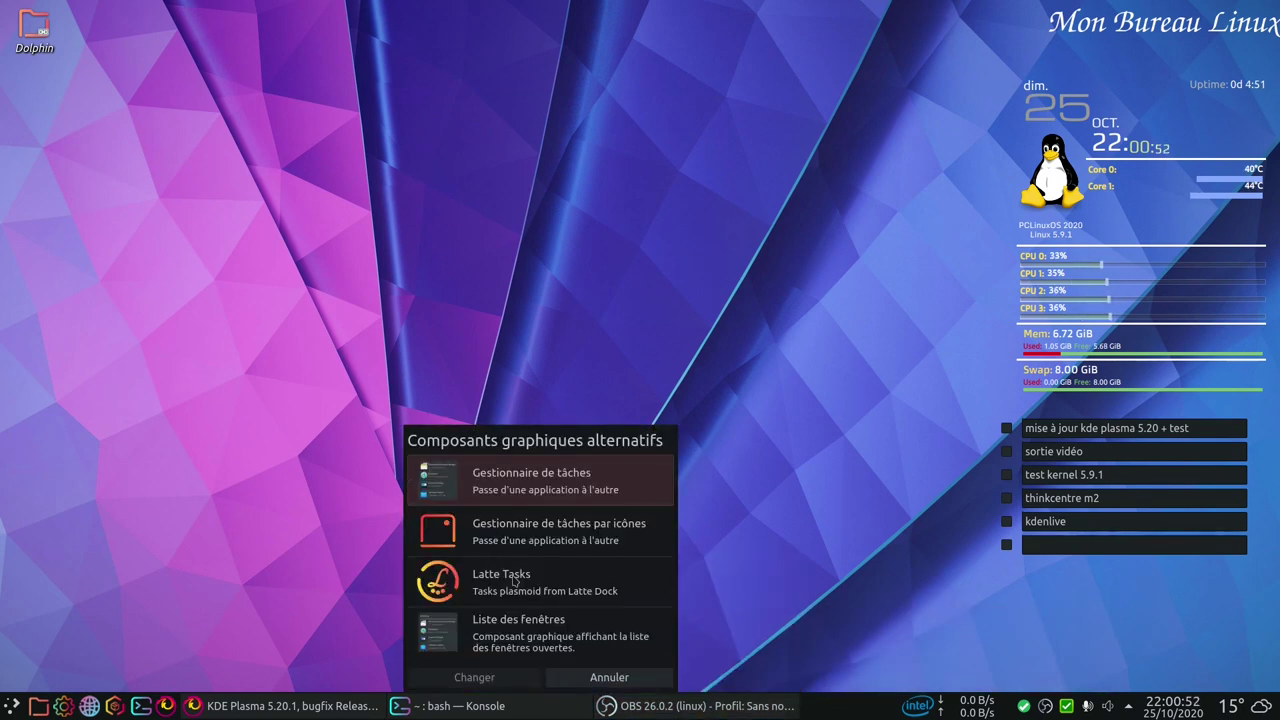
left_click(515, 640)
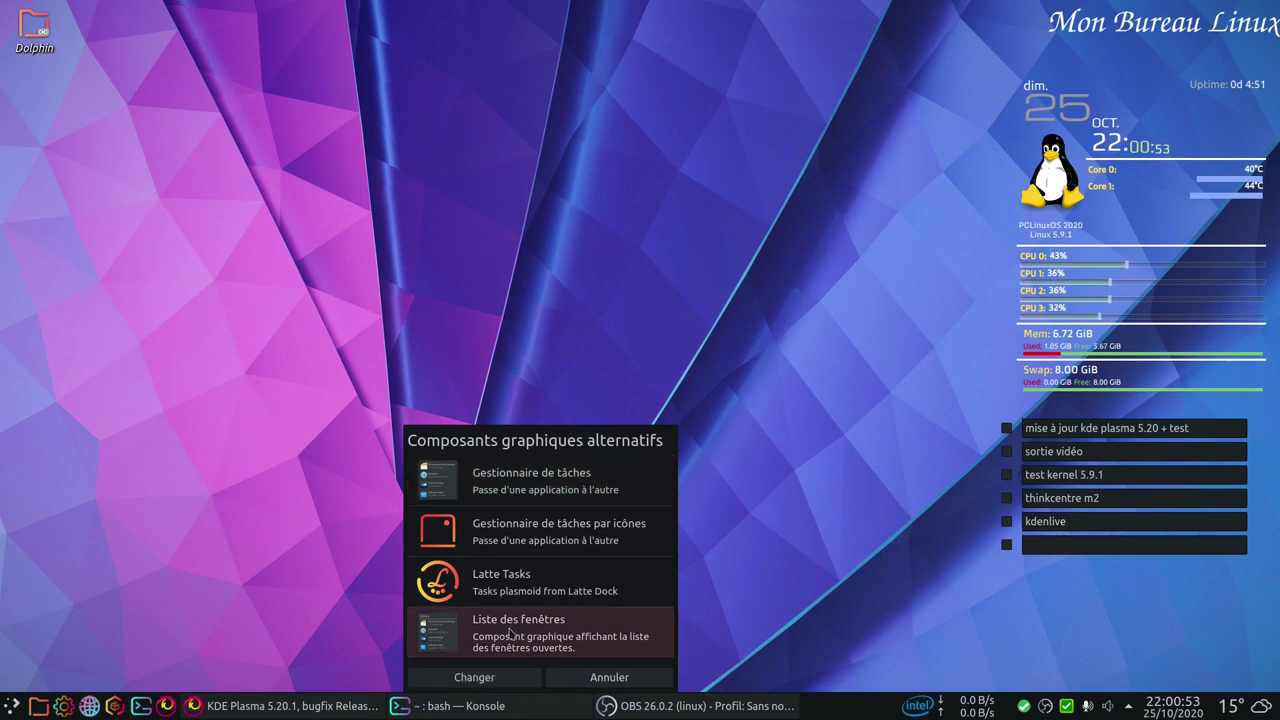
left_click(478, 679)
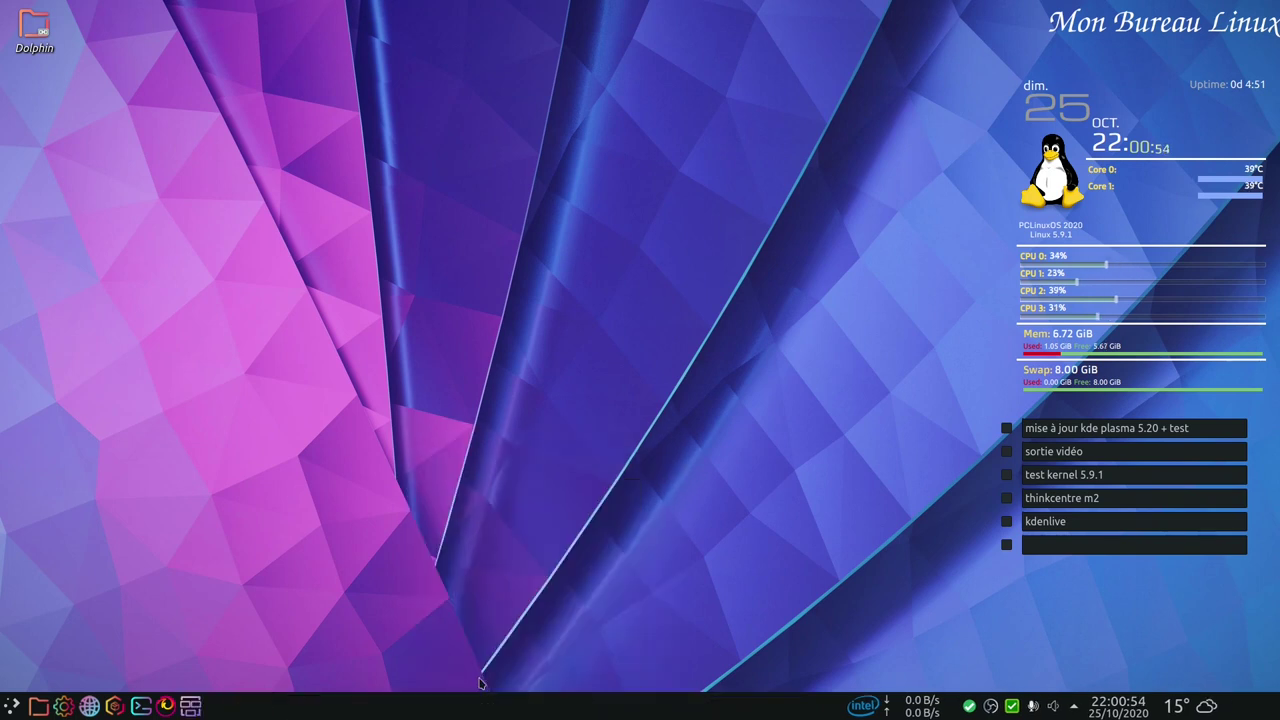
left_click(190, 706)
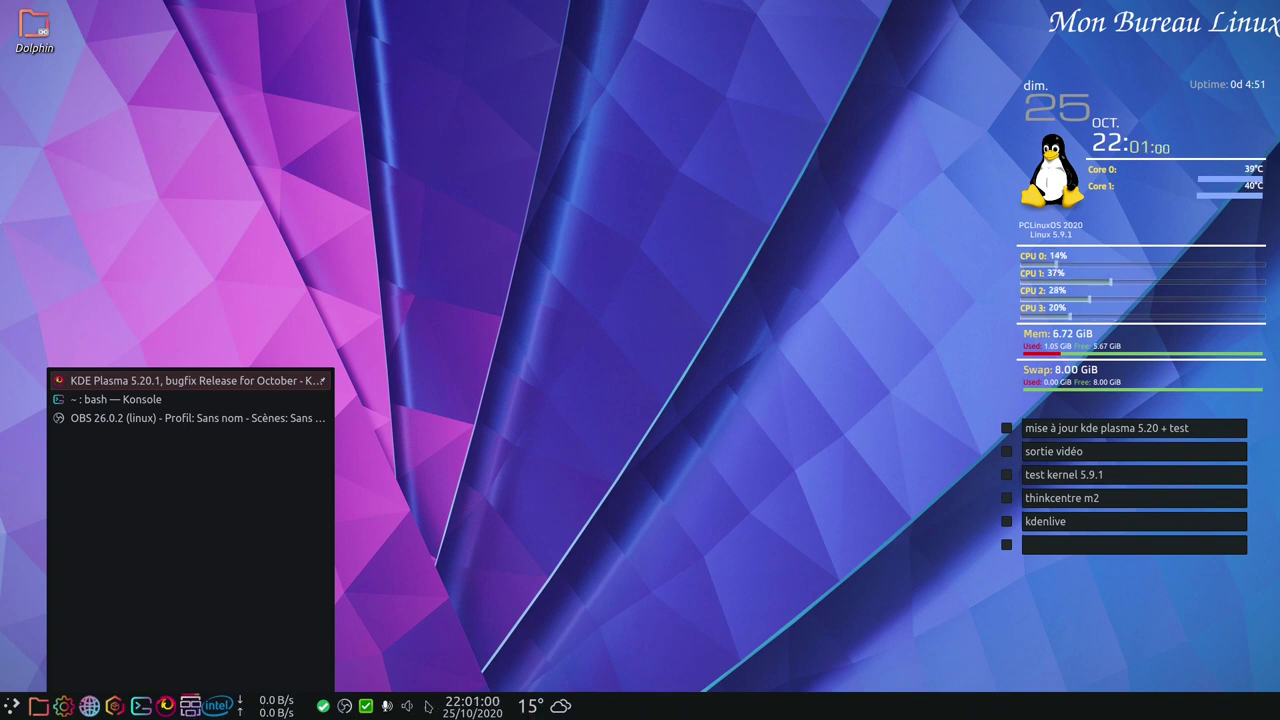
- Replace the window list with the alternative "Gestionnaire de tâches par icônes"
right_click(190, 706)
left_click(270, 626)
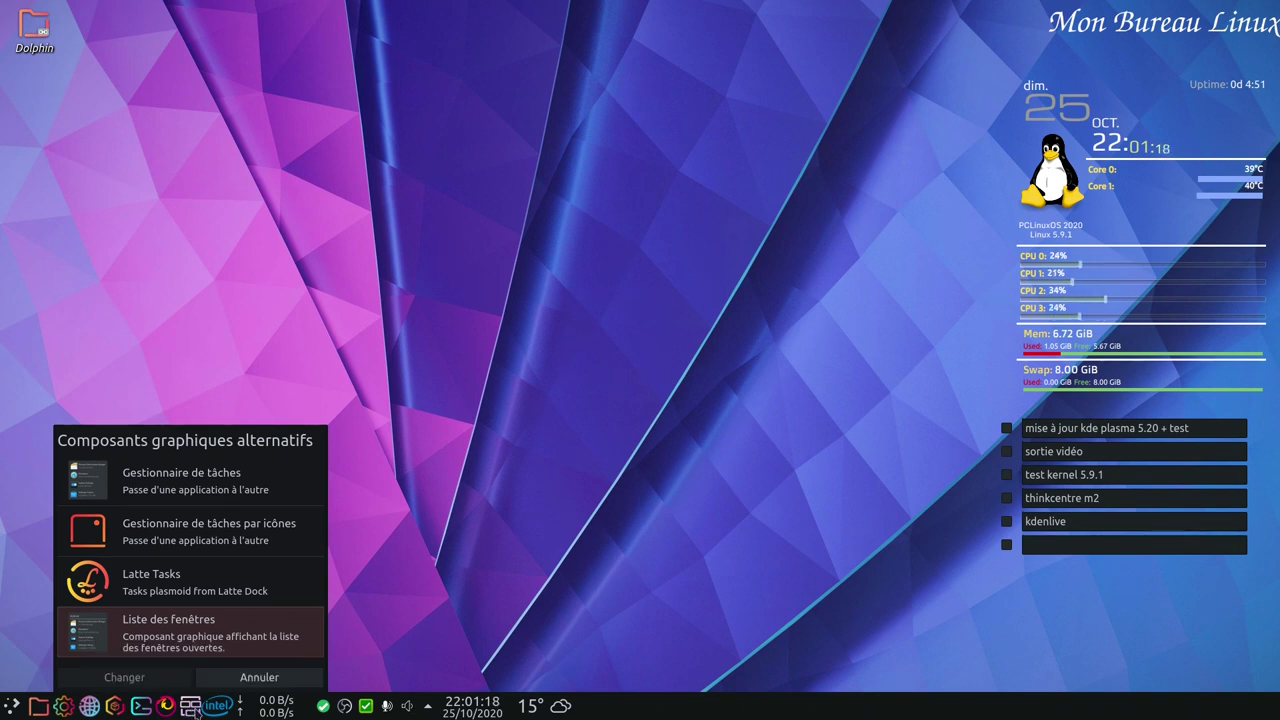
left_click(190, 540)
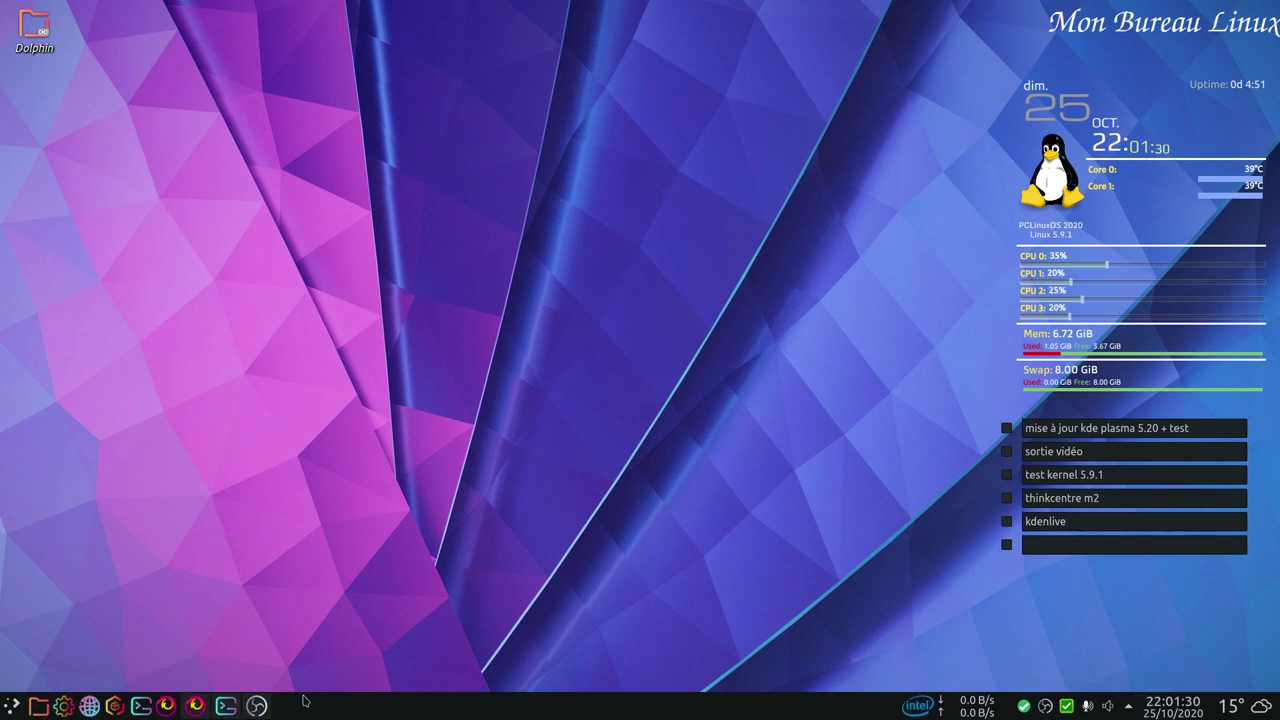
- Examine the icon task manager's settings, including Comportement and Raccourcis clavier, and leave without changing anything
right_click(300, 705)
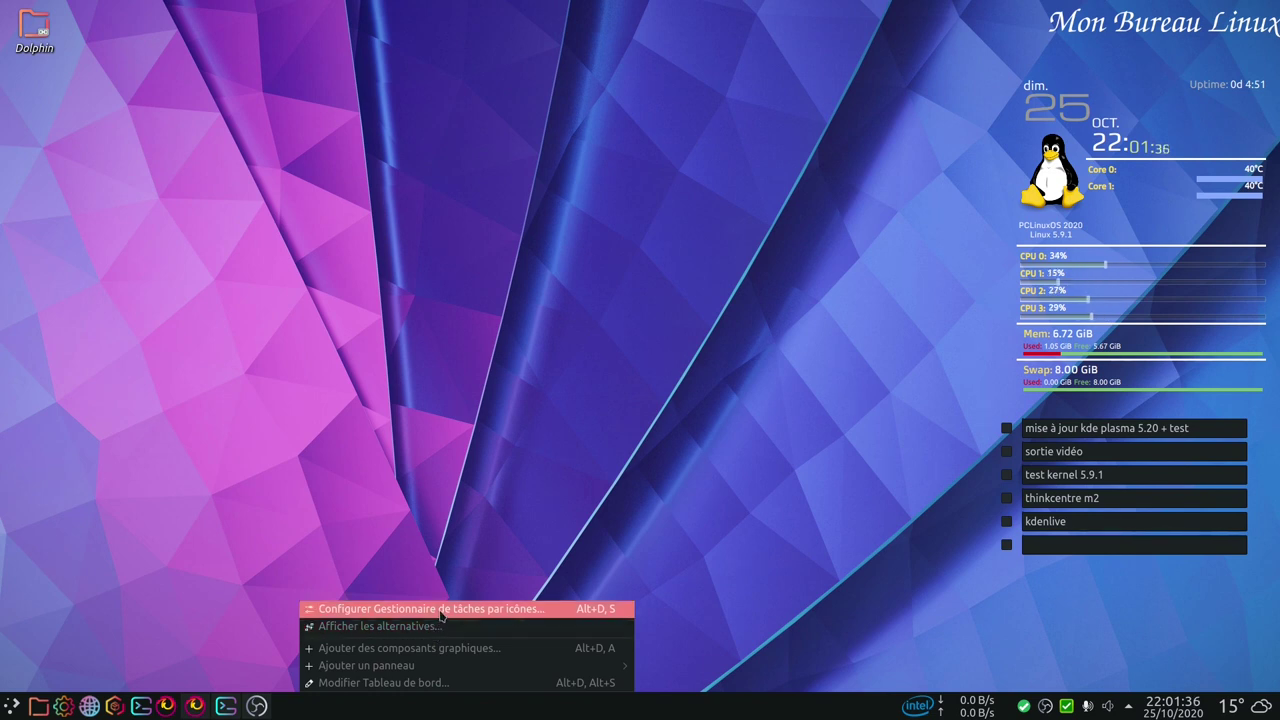
left_click(440, 610)
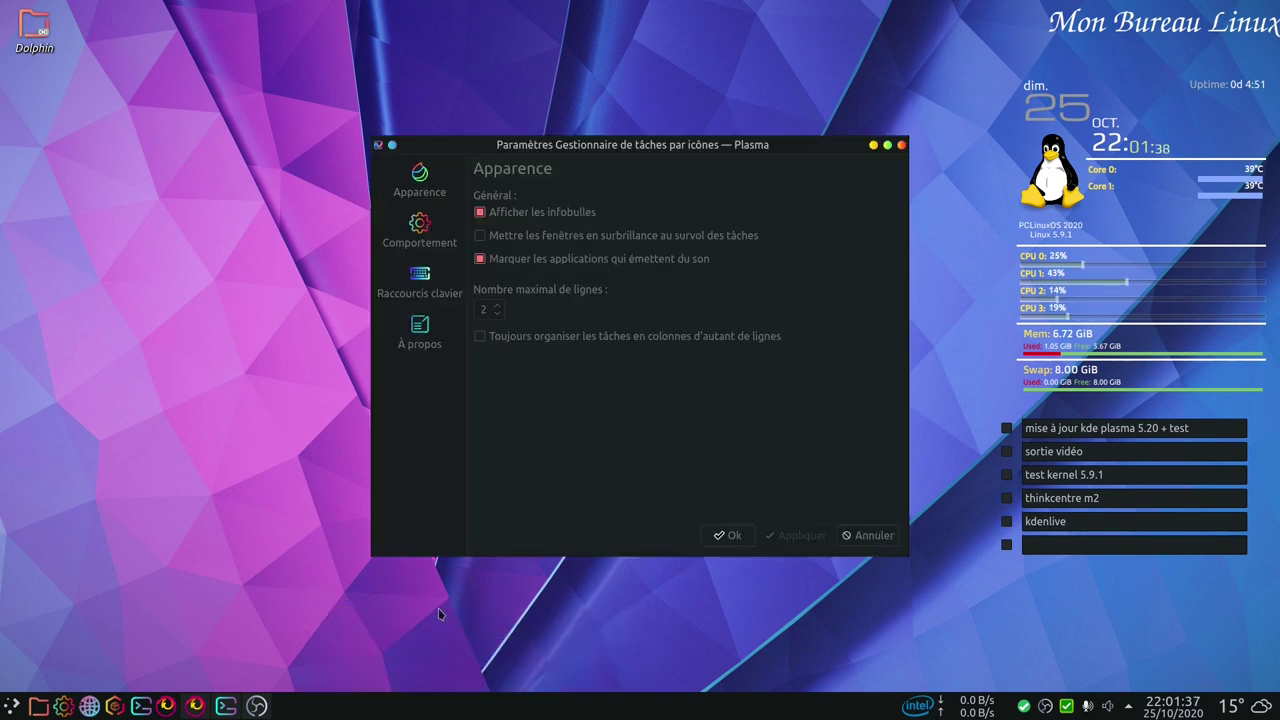
left_click(420, 230)
left_click(404, 285)
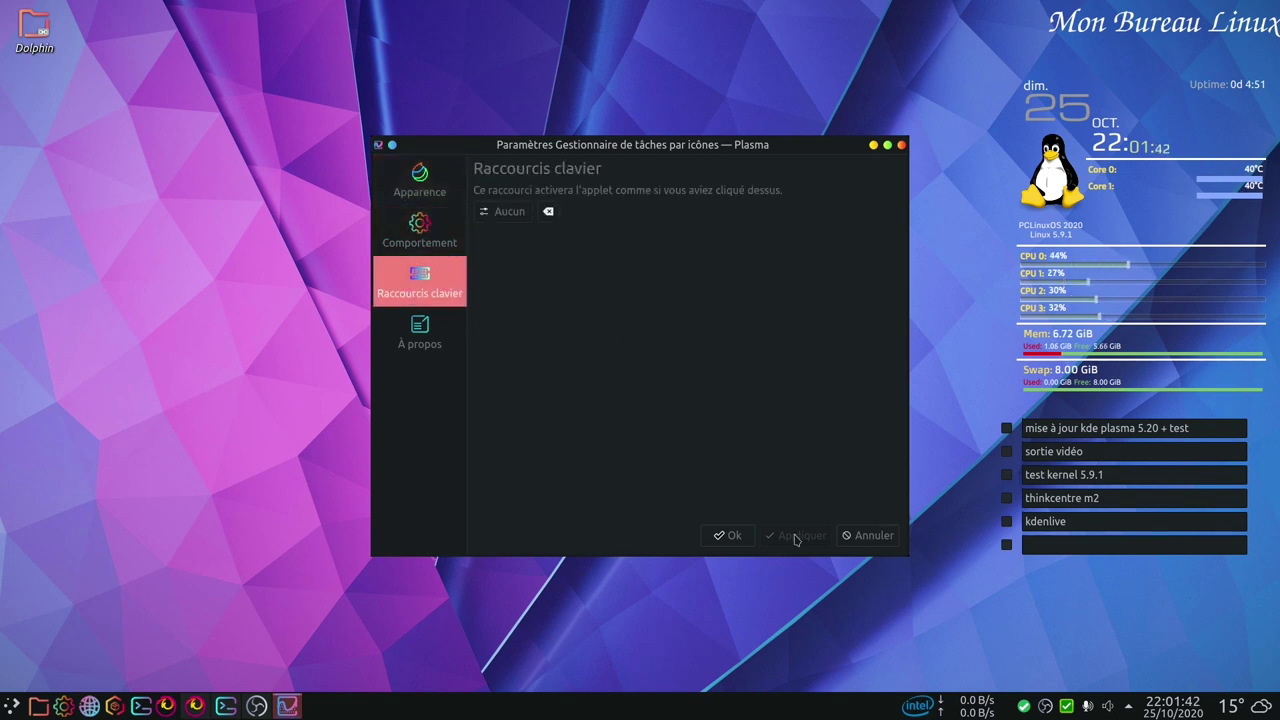
left_click(860, 535)
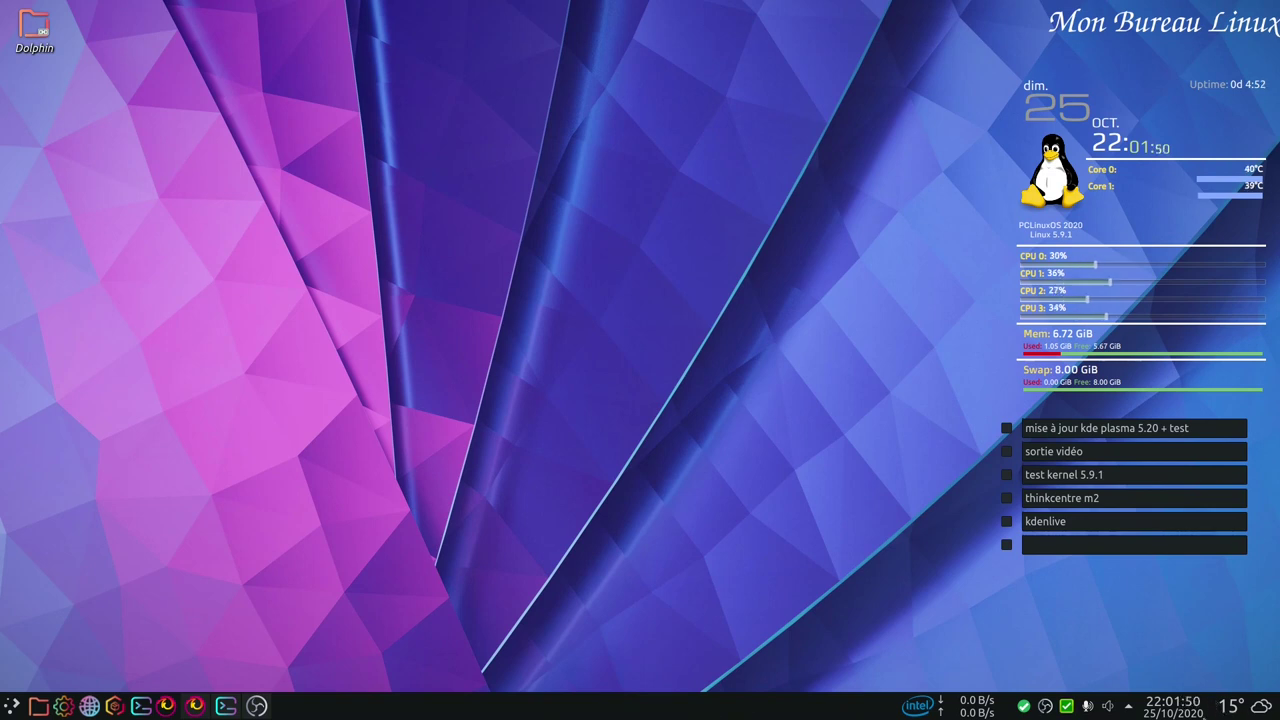
- Examine the digital clock's Apparence, Calendrier and Fuseaux horaires settings, and cancel without changing anything
right_click(1188, 712)
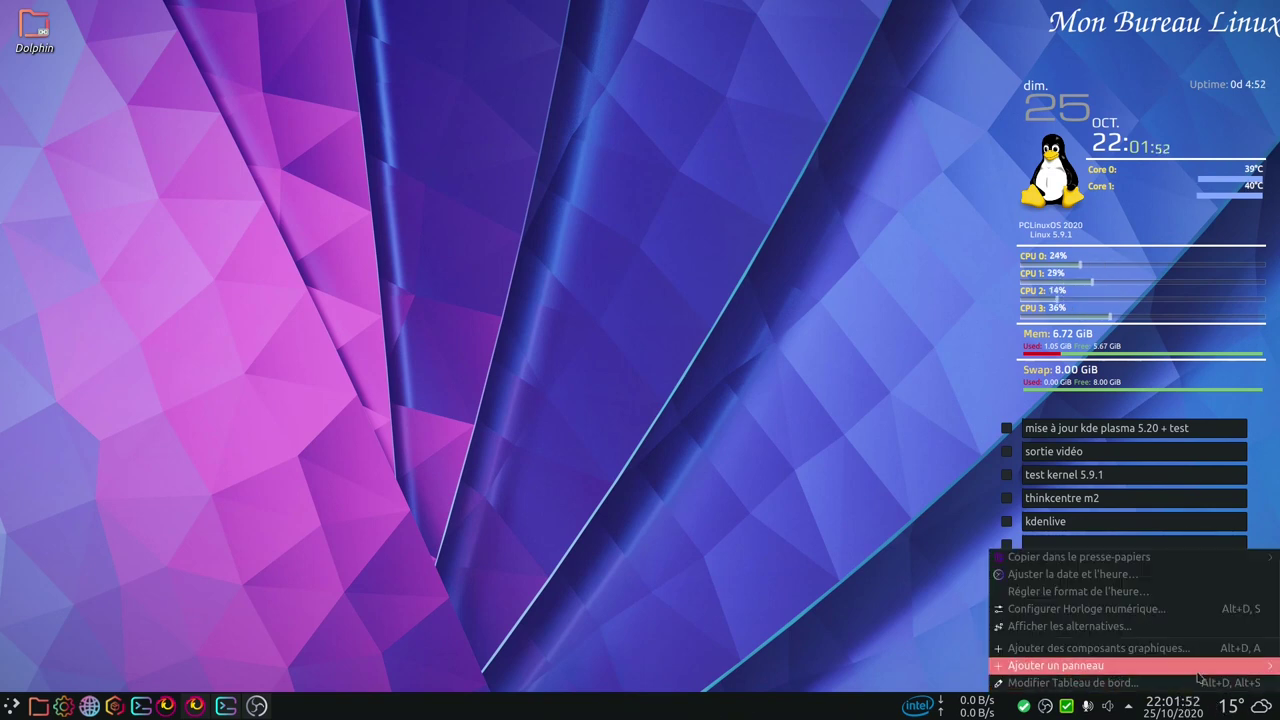
left_click(1215, 610)
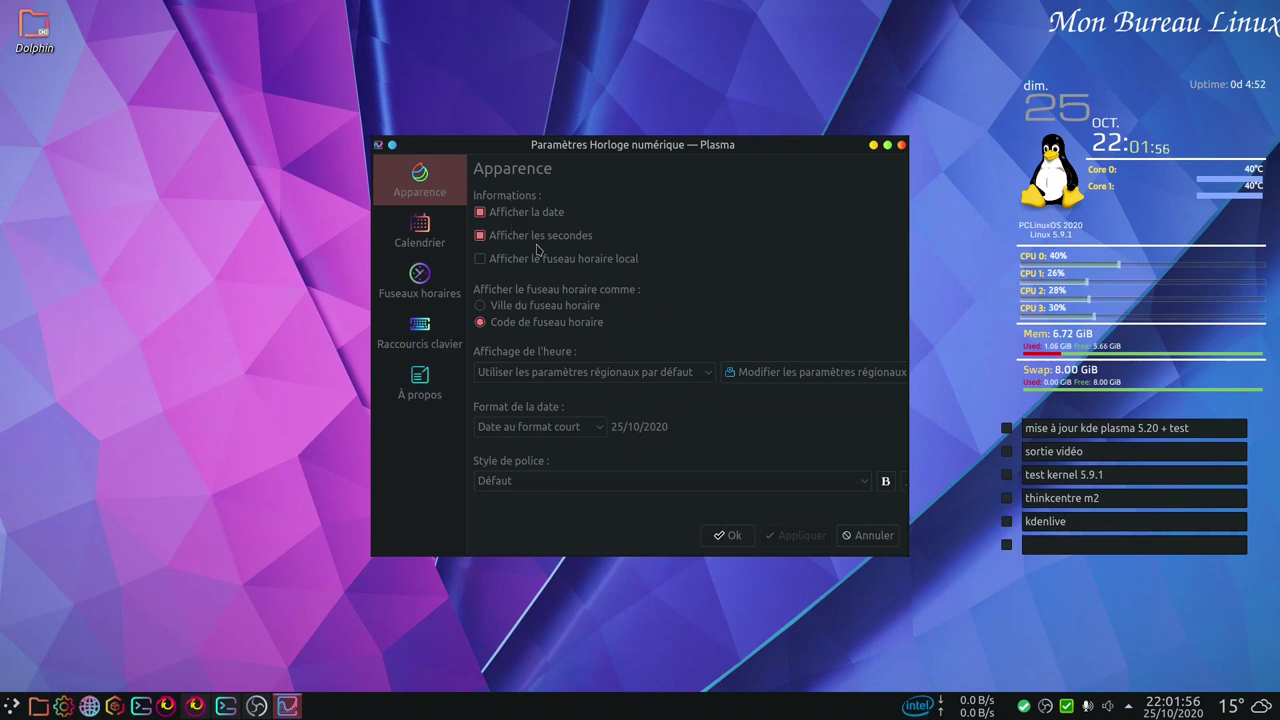
left_click(418, 244)
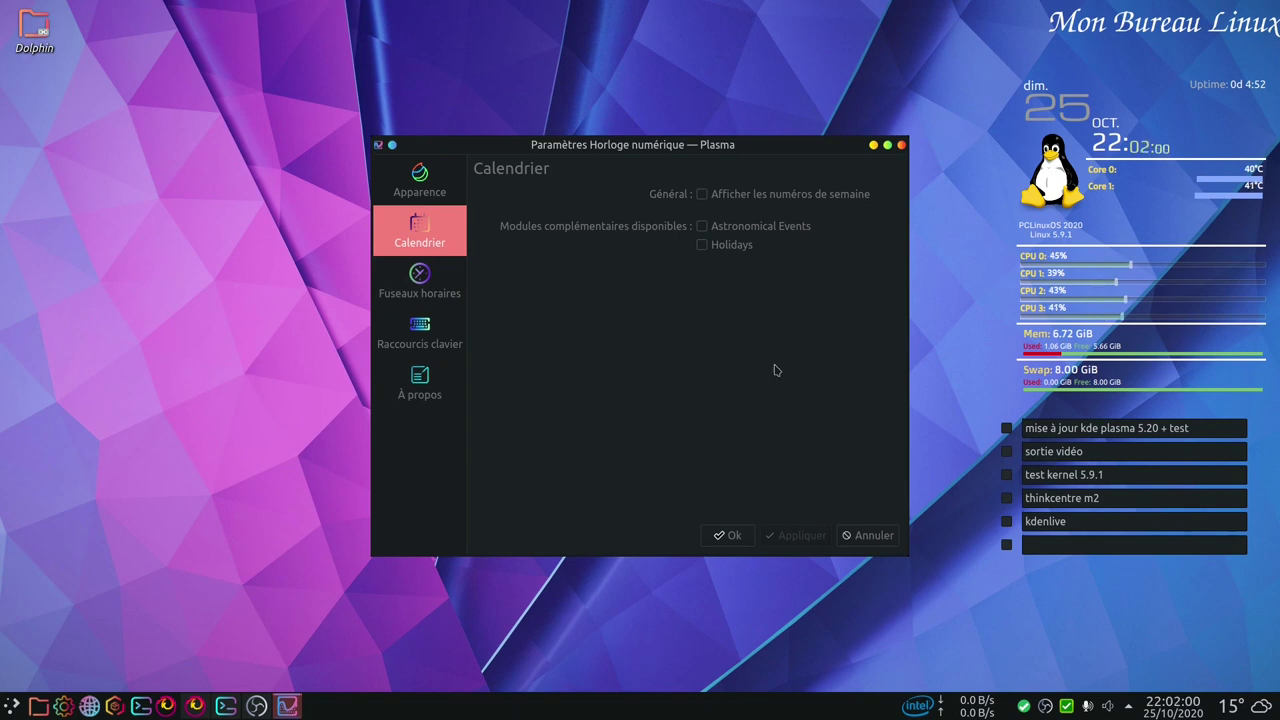
left_click(420, 285)
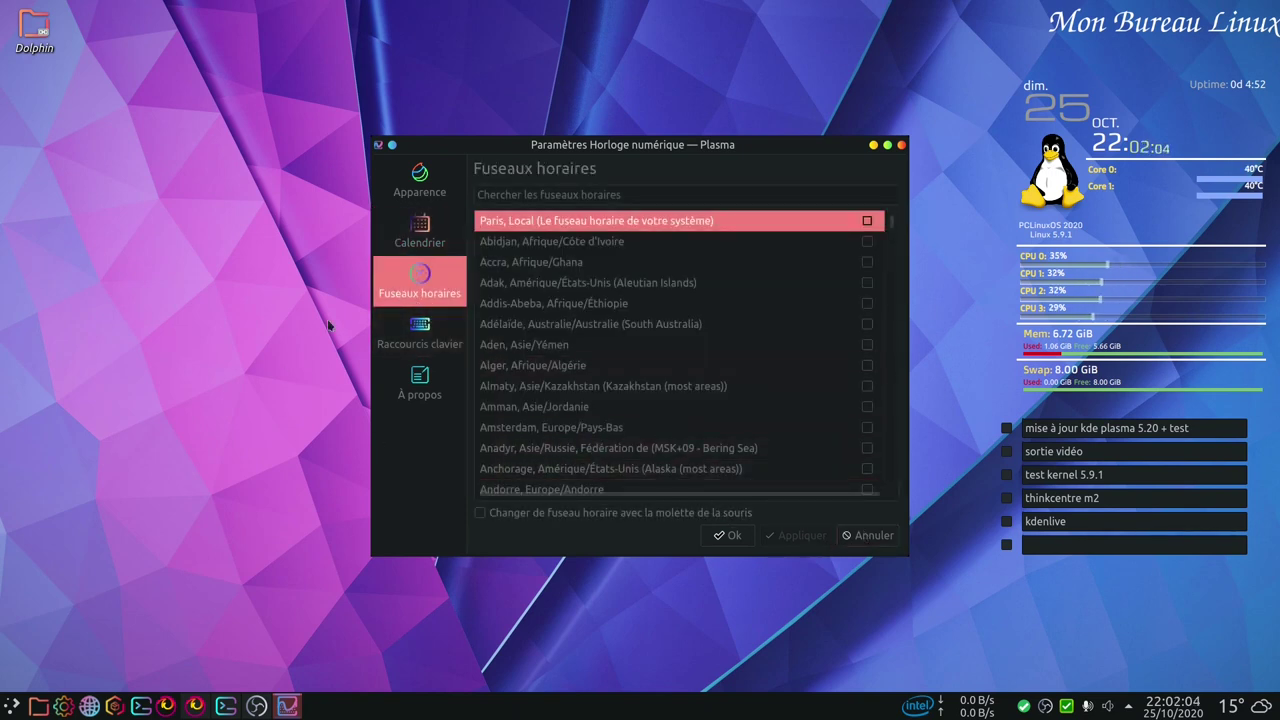
left_click(866, 535)
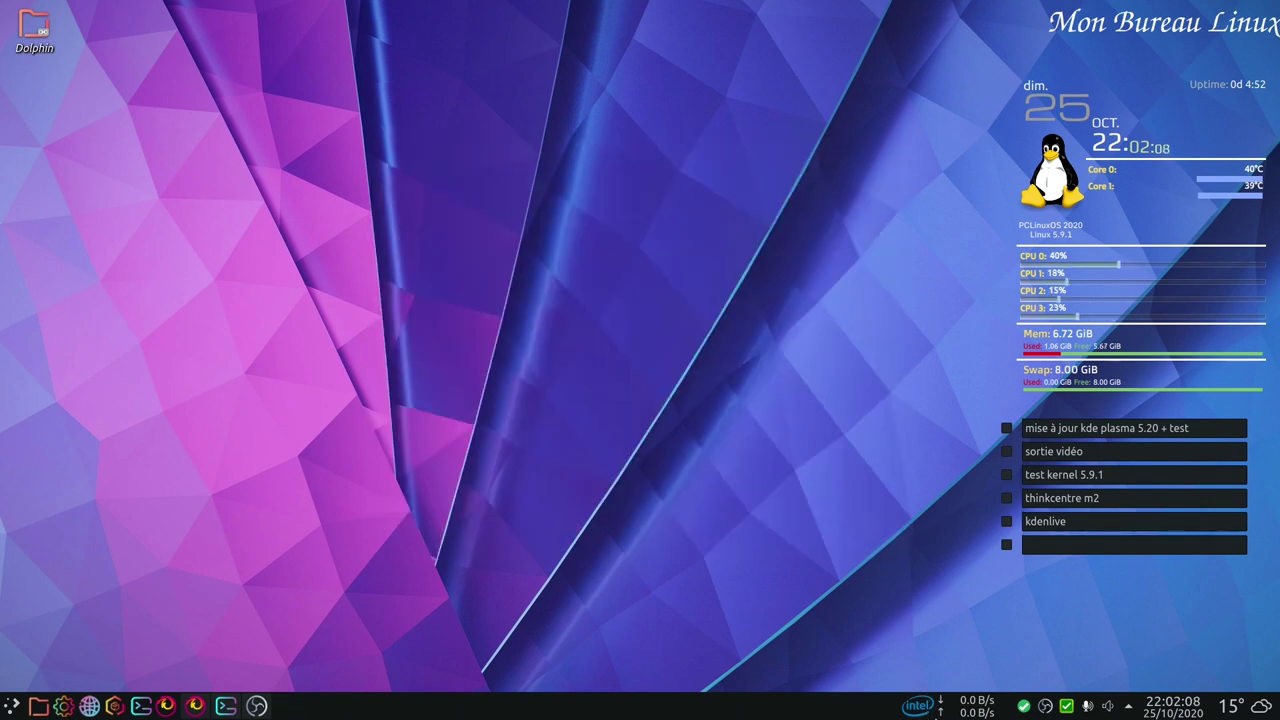
- Set the system tray's icon size to "Ajuster à la hauteur du panneau" in its settings and apply the change
left_click(1129, 707)
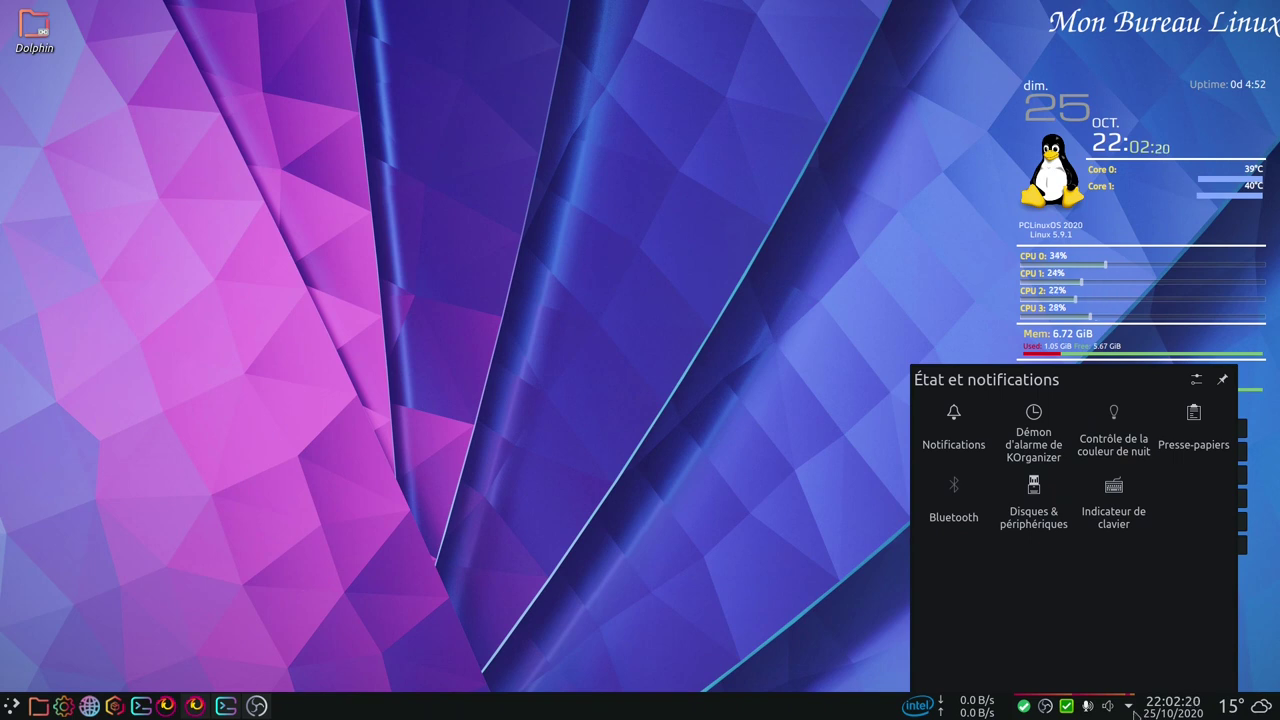
left_click(1197, 380)
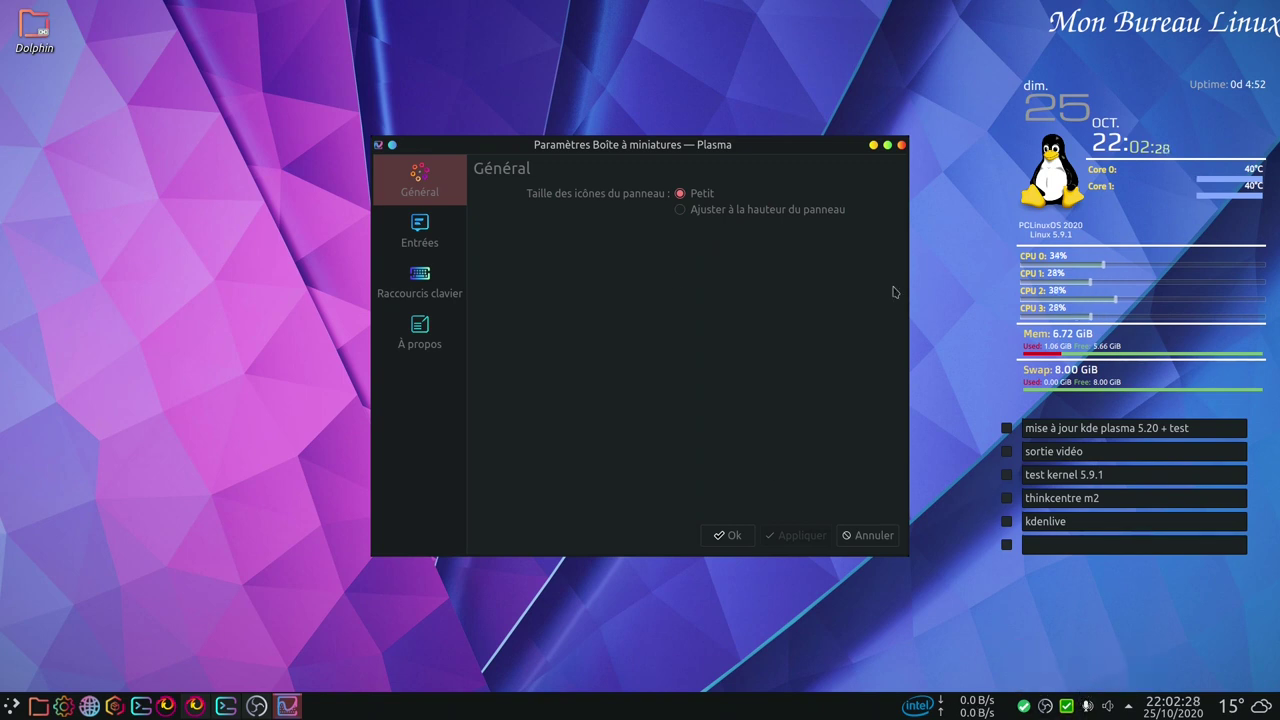
left_click(684, 216)
left_click(780, 540)
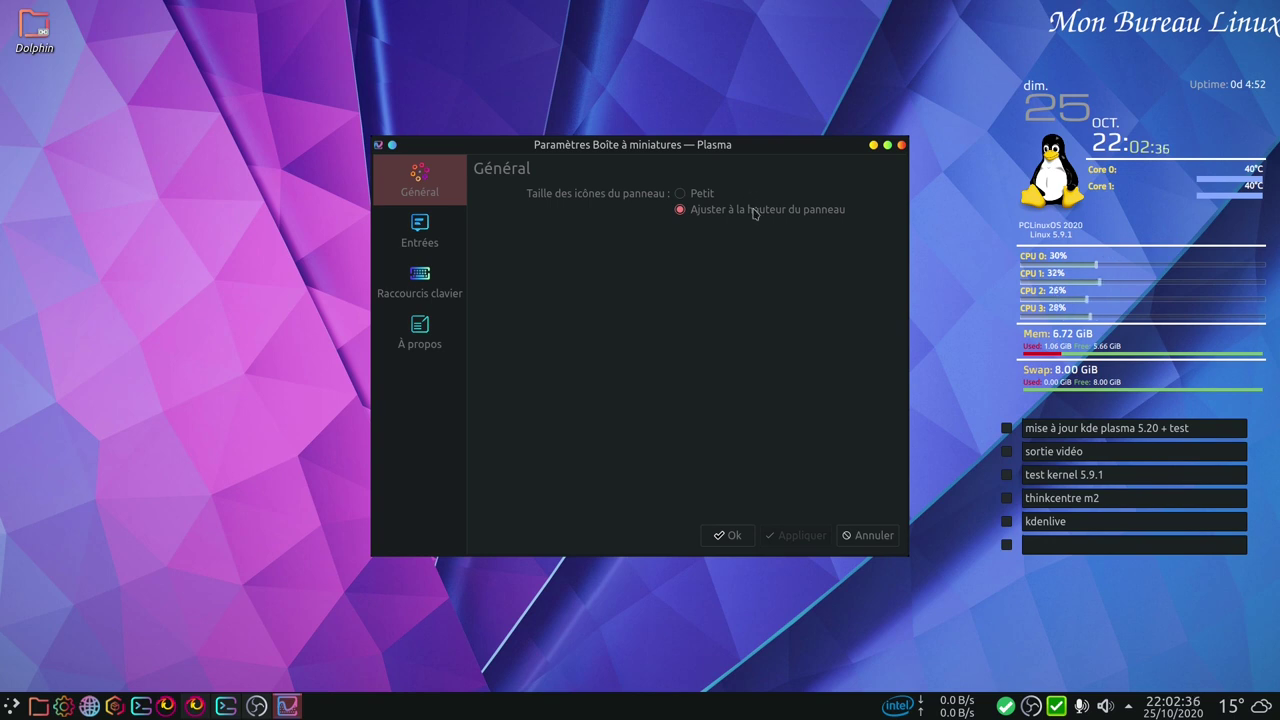
- Try the system tray option "Toujours afficher toutes les entrées" by applying it, and turn it off again
left_click(420, 233)
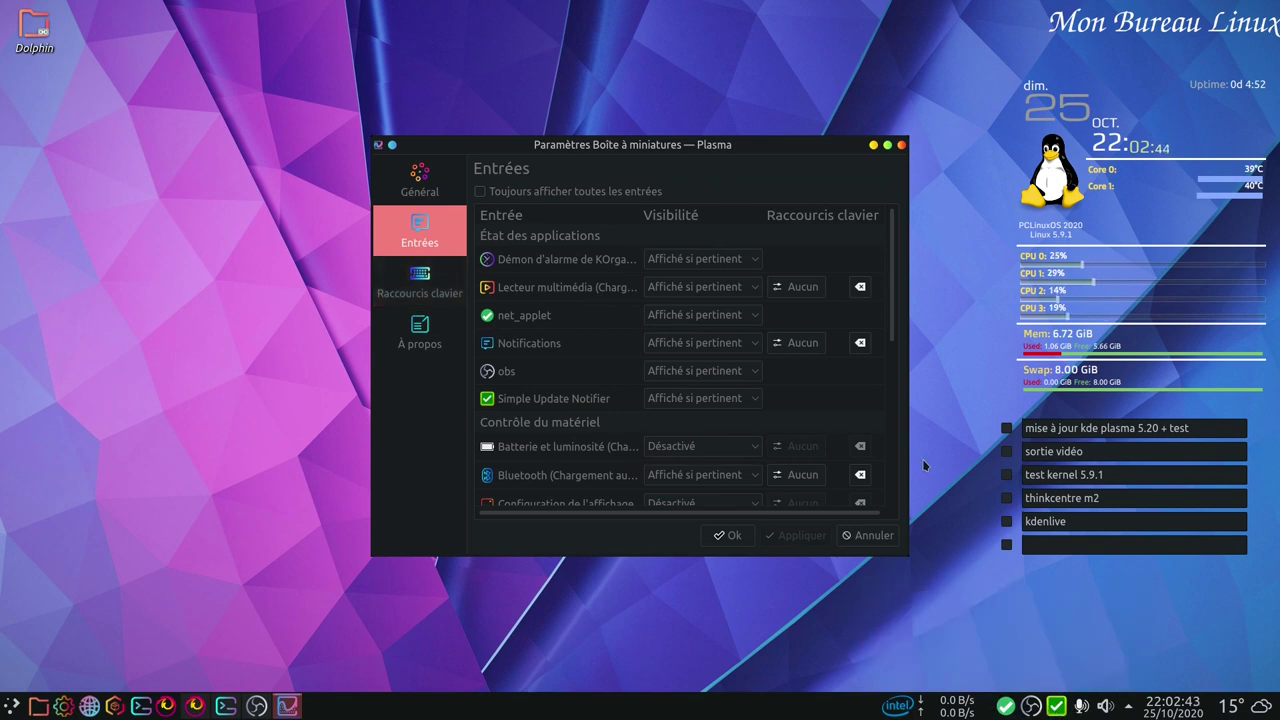
left_click(480, 192)
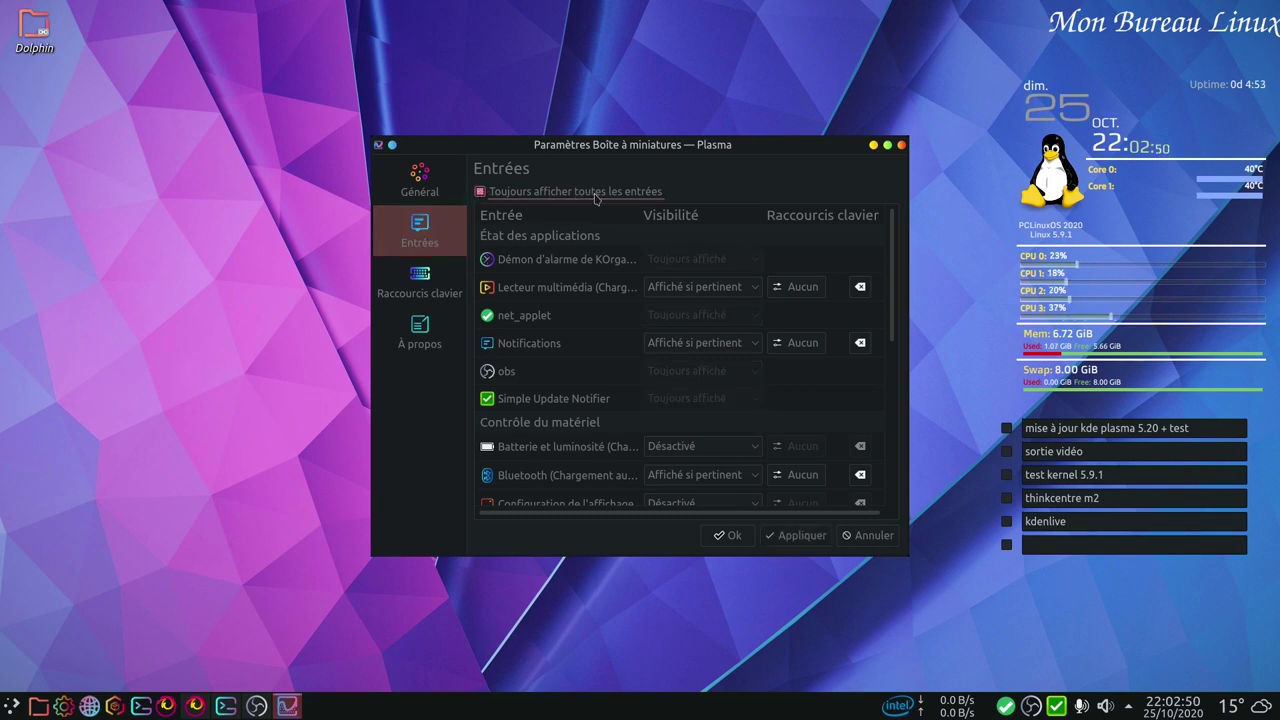
left_click(815, 538)
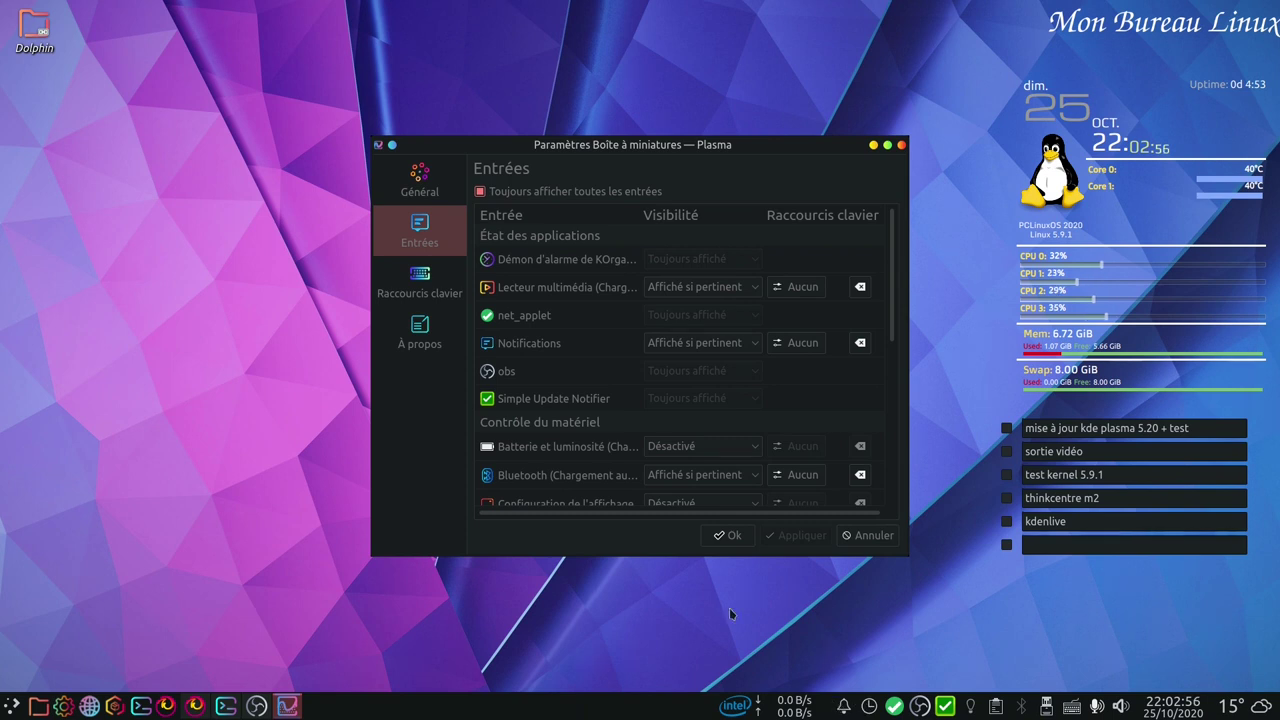
left_click(480, 192)
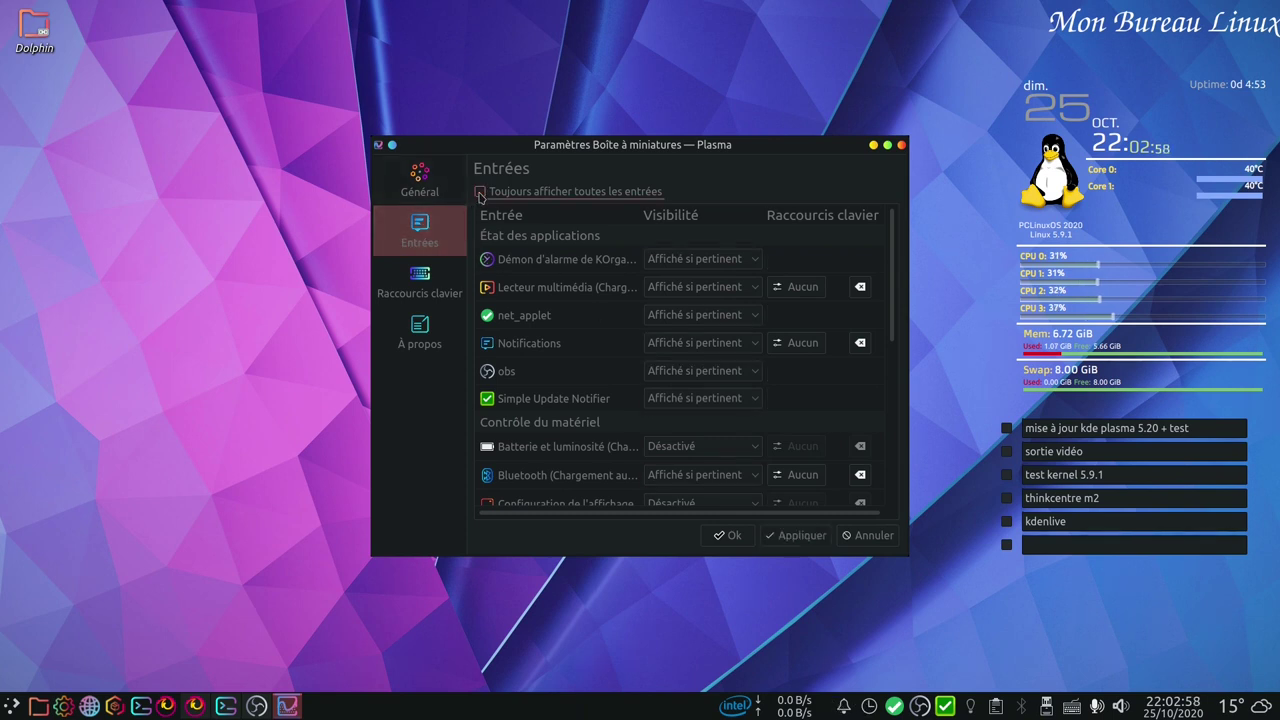
left_click(805, 537)
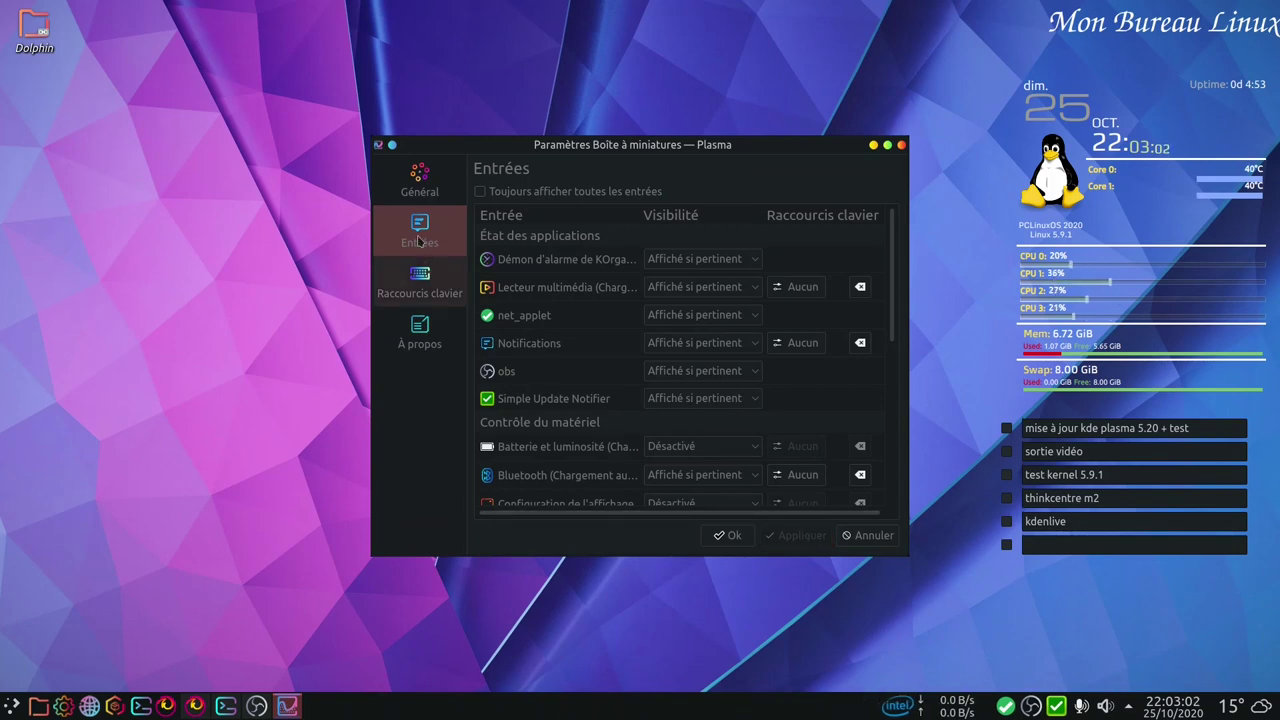
- Set the system tray's panel icon size to "Petit" and close its settings with the change applied
left_click(419, 193)
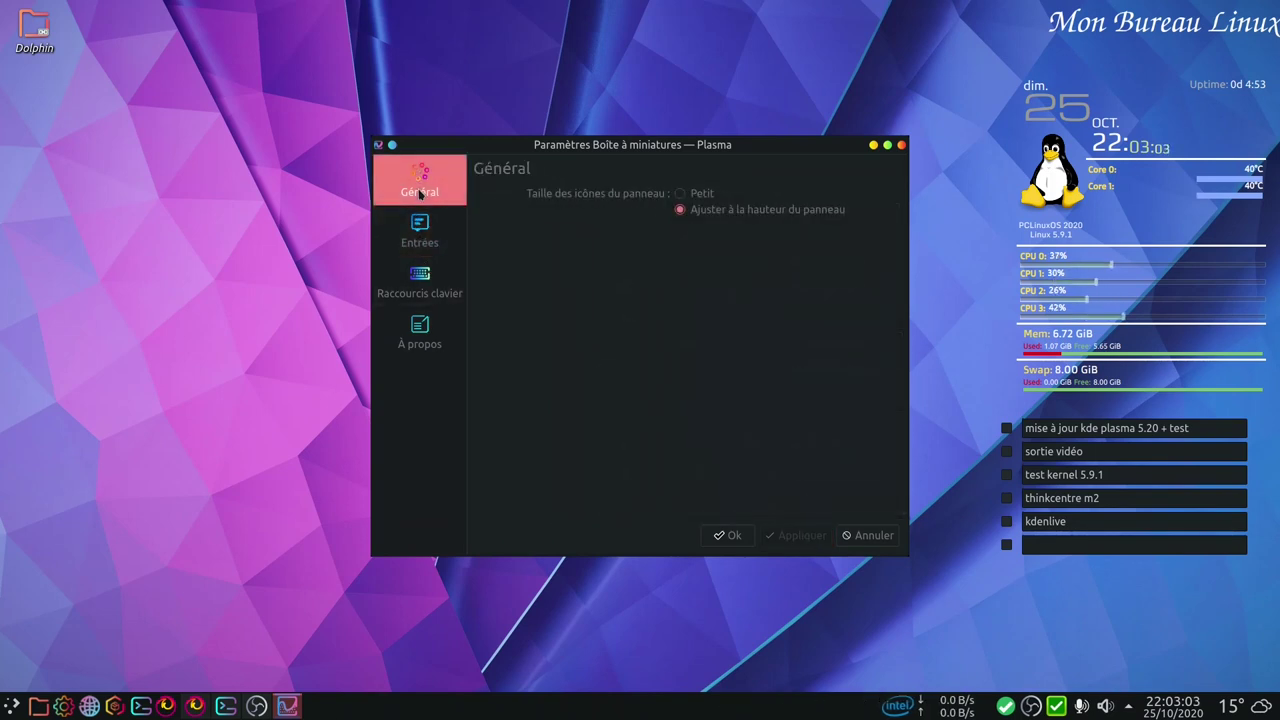
left_click(680, 193)
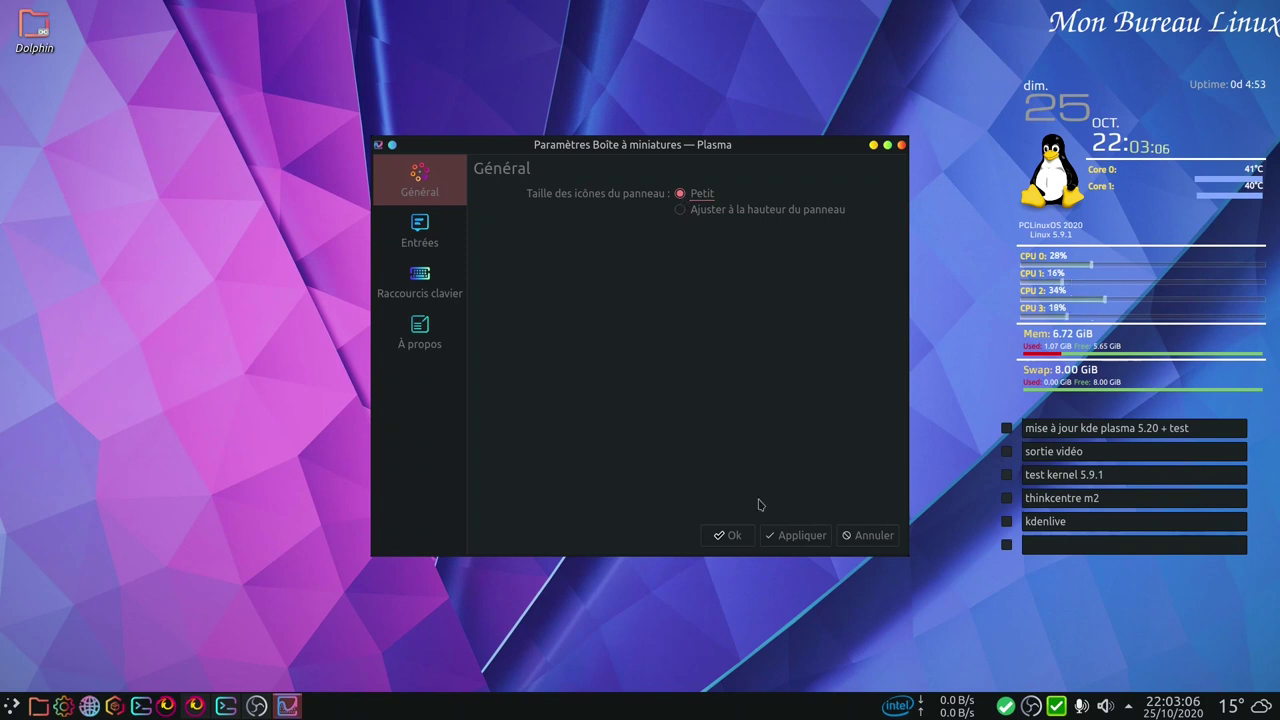
left_click(798, 536)
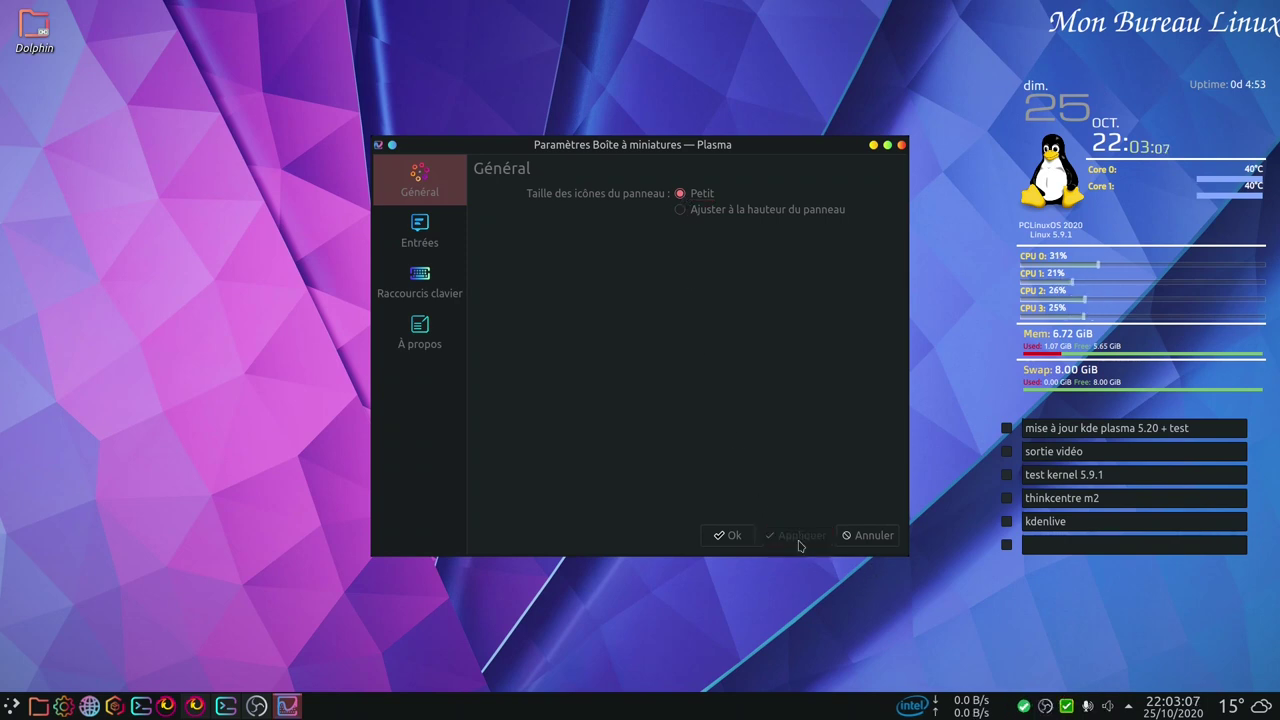
left_click(730, 536)
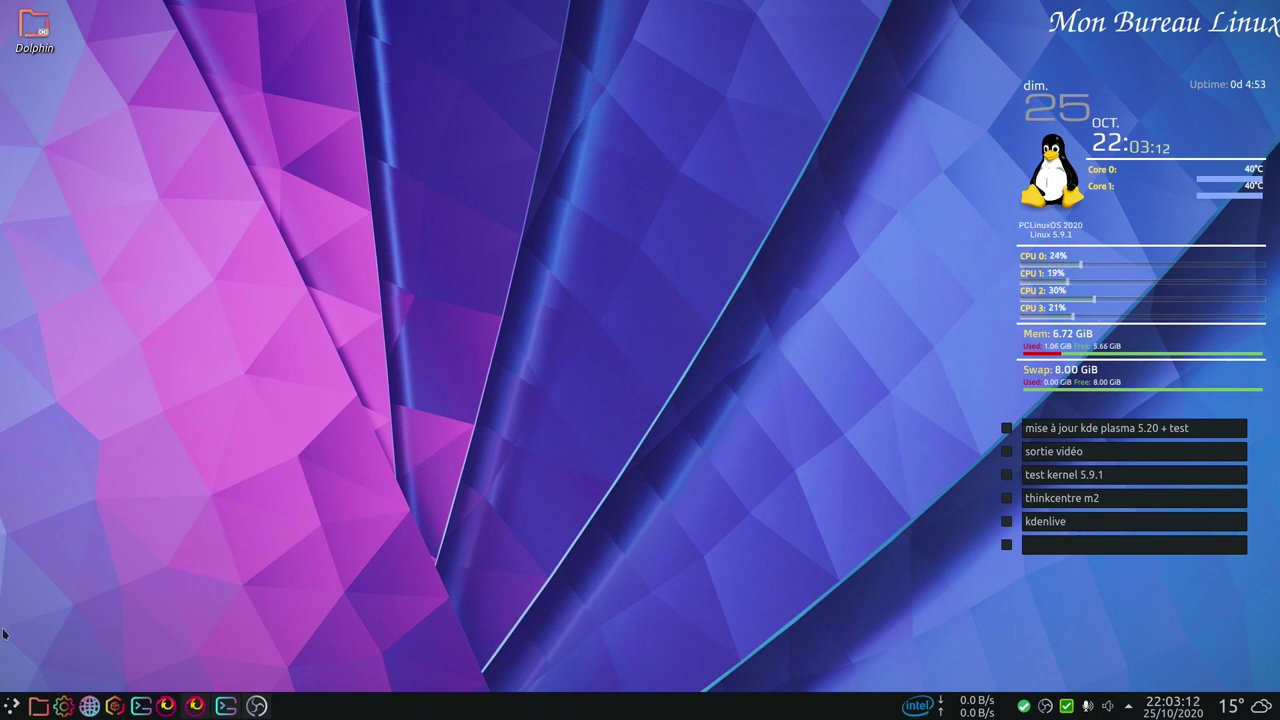
- Open the system settings, read the "Informations système" page and return to the settings overview
left_click(62, 706)
scroll(576, 429, "down", 1)
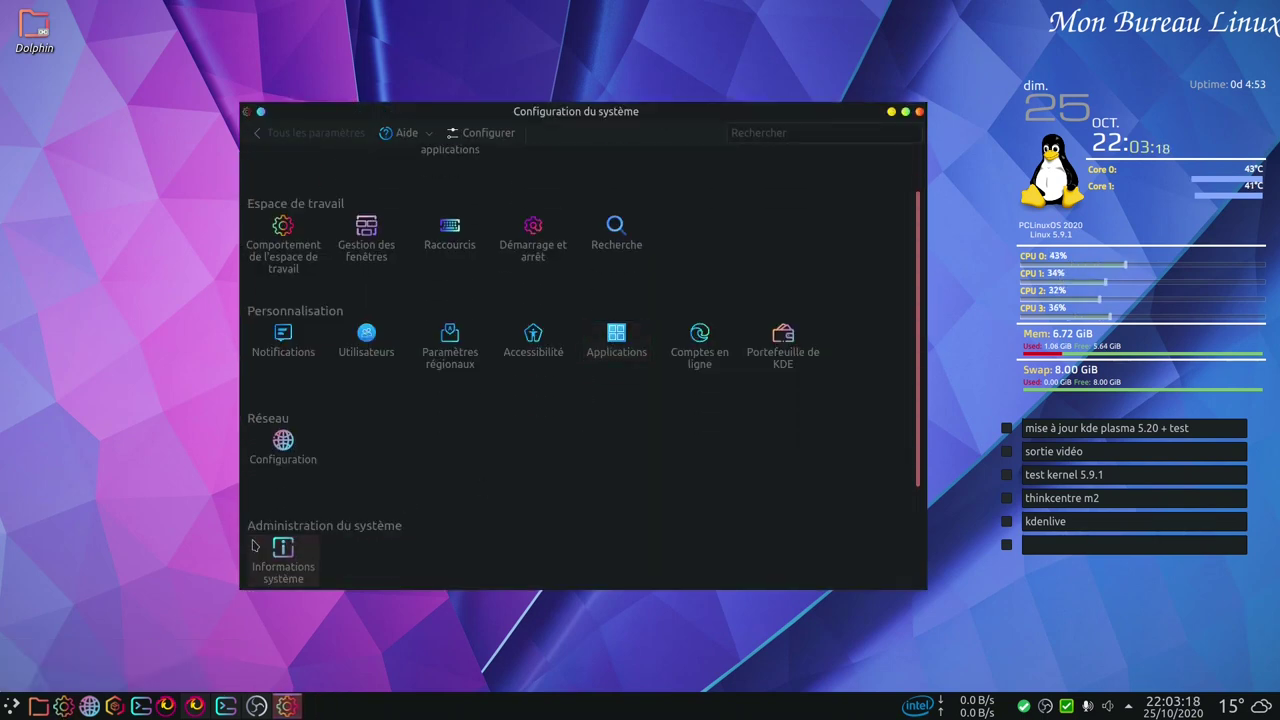
left_click(284, 556)
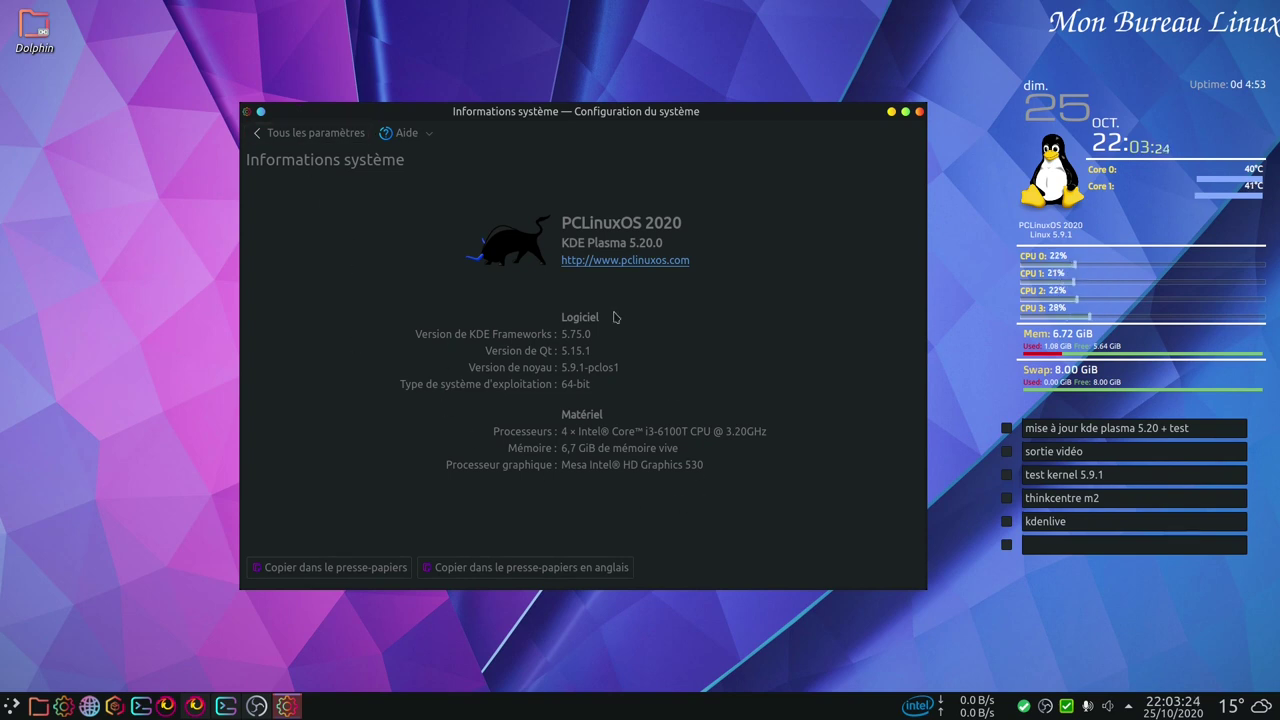
left_click(312, 133)
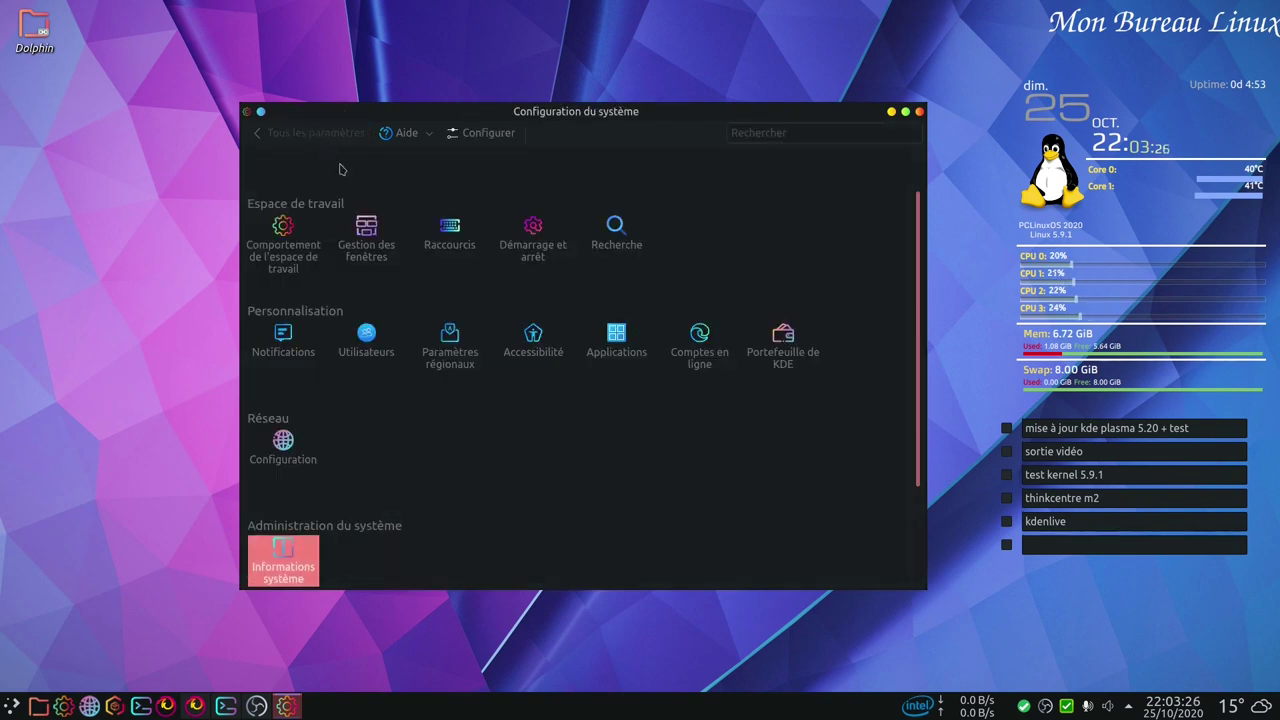
- Switch the system settings' display style to "Vue avec panneau latéral" and look through the categories and their sub-entries
left_click(482, 134)
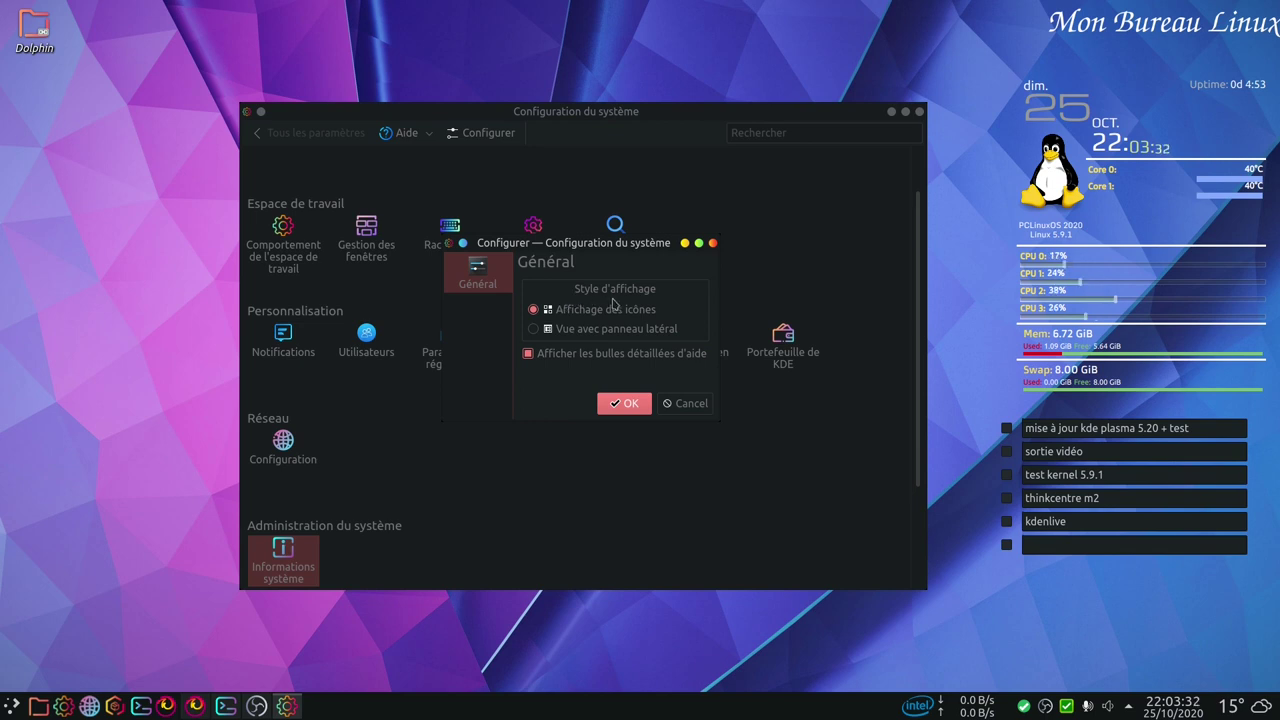
left_click(534, 329)
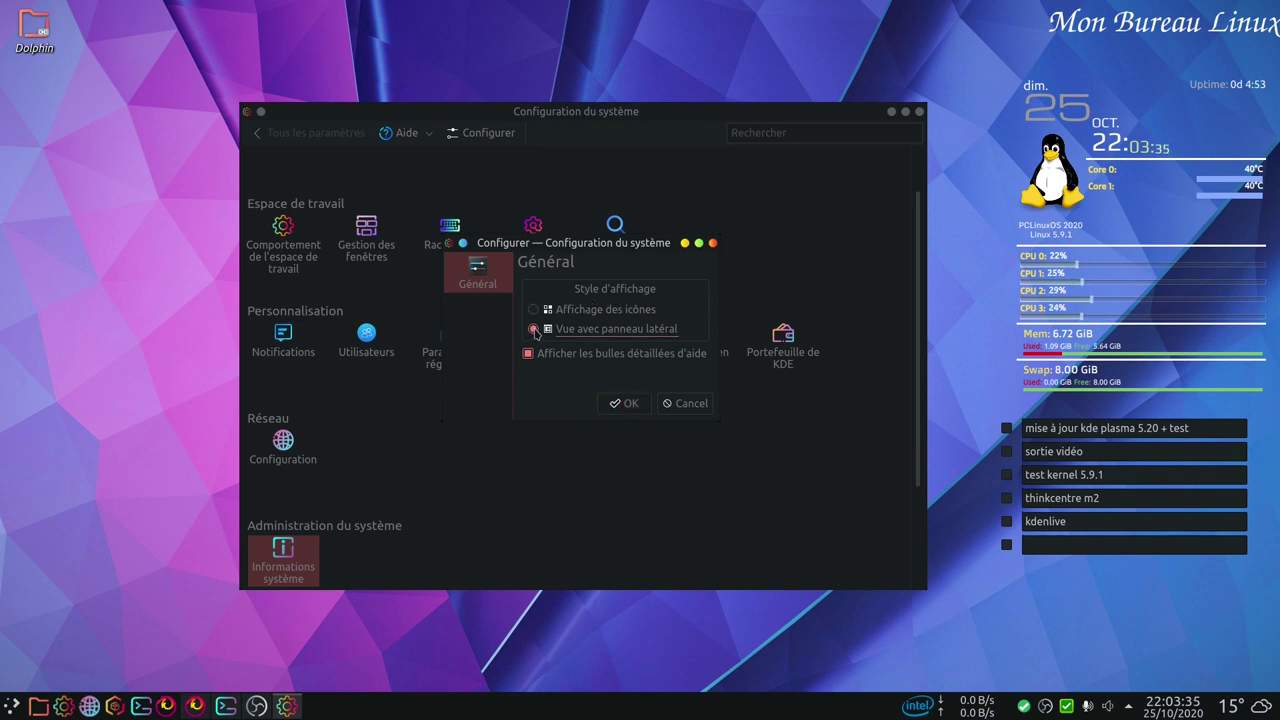
left_click(622, 403)
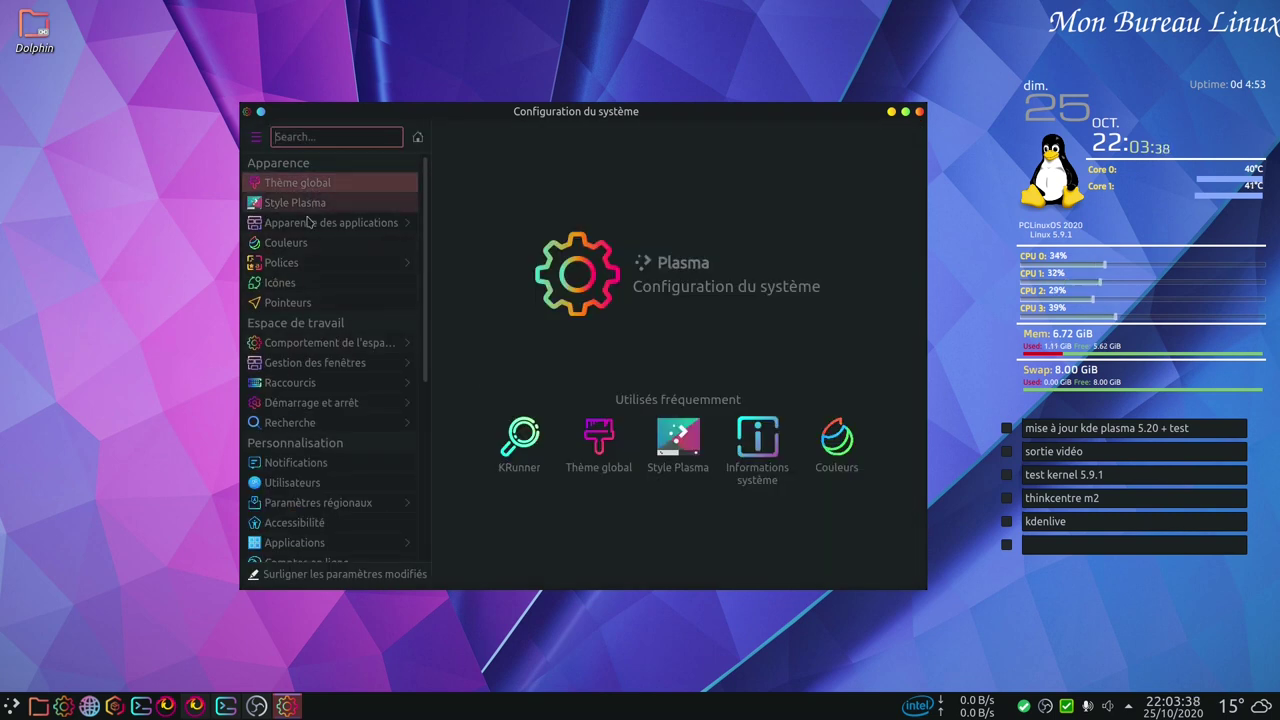
scroll(345, 285, "down", 2)
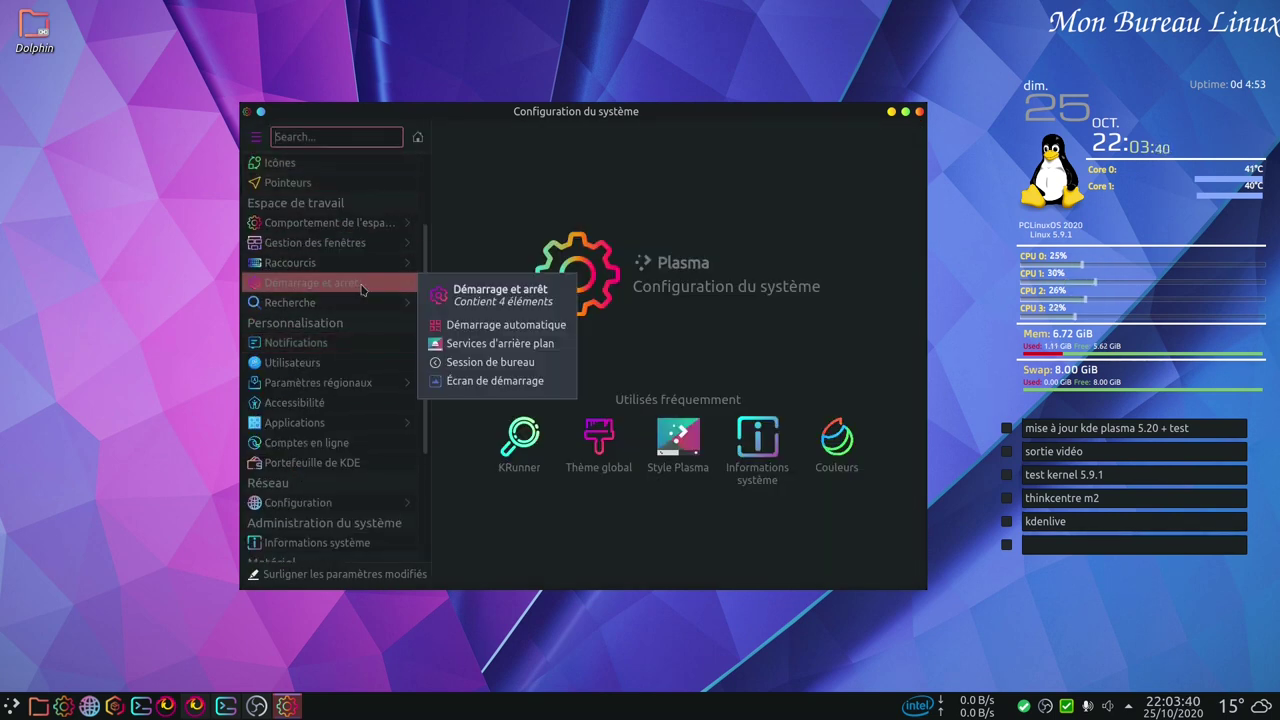
mouse_move(403, 228)
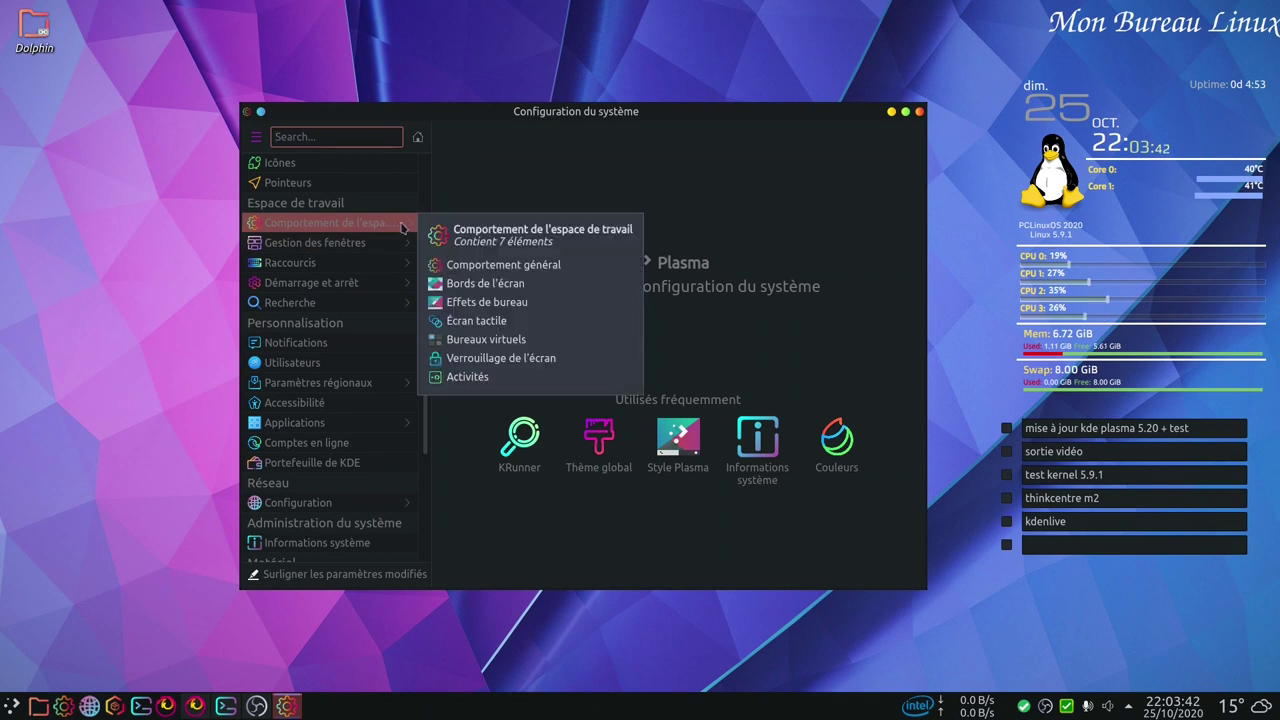
mouse_move(385, 269)
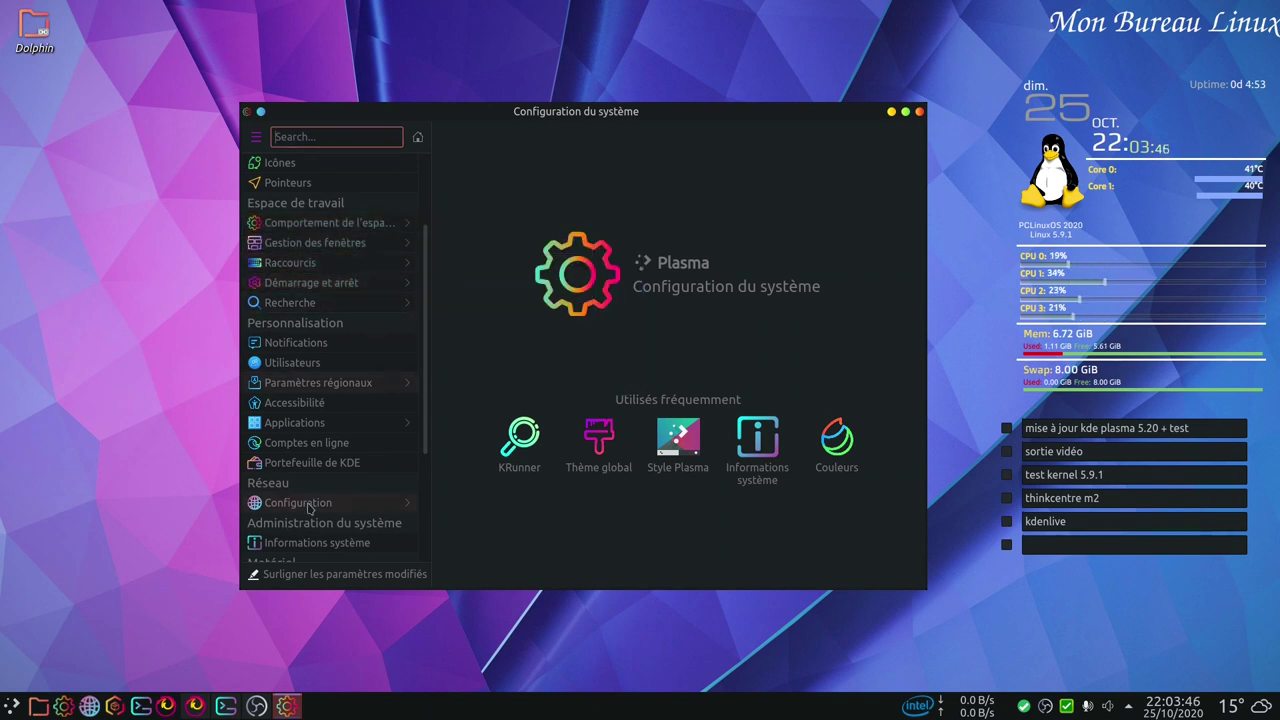
- Turn on "Surligner les paramètres modifiés" and look through the whole category list for marked entries
left_click(289, 578)
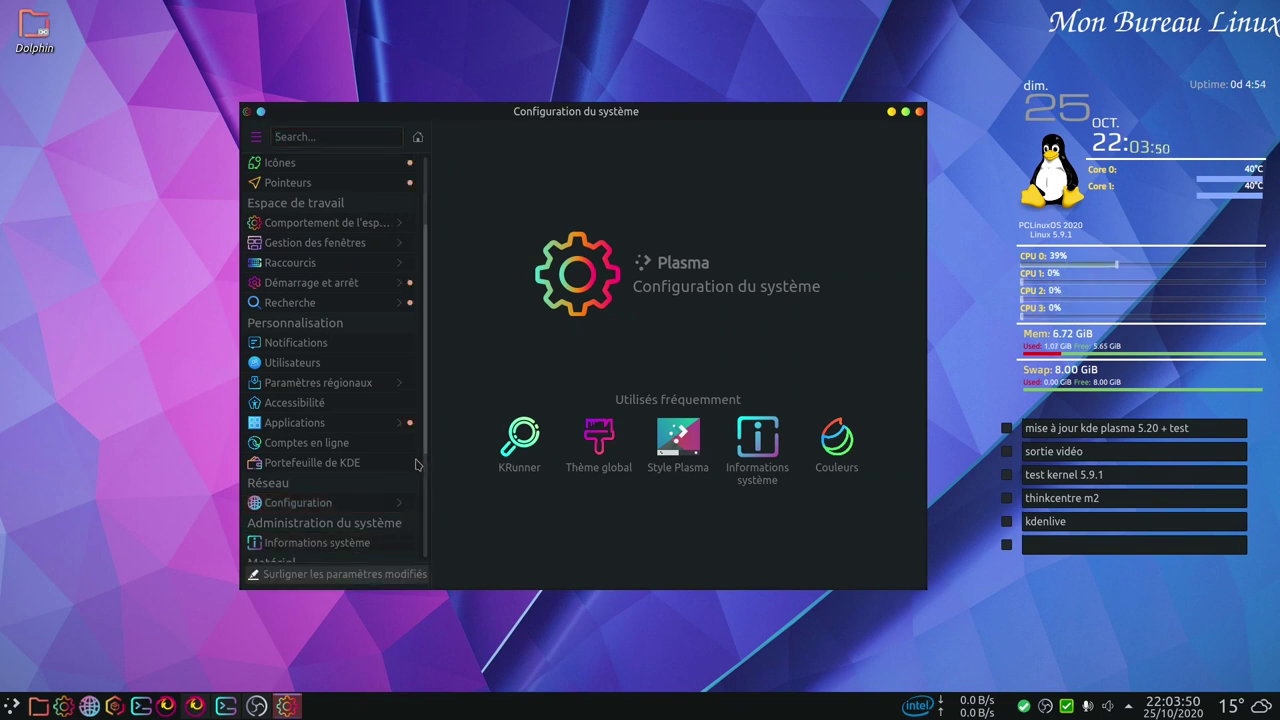
scroll(408, 505, "down", 2)
scroll(408, 505, "down", 3)
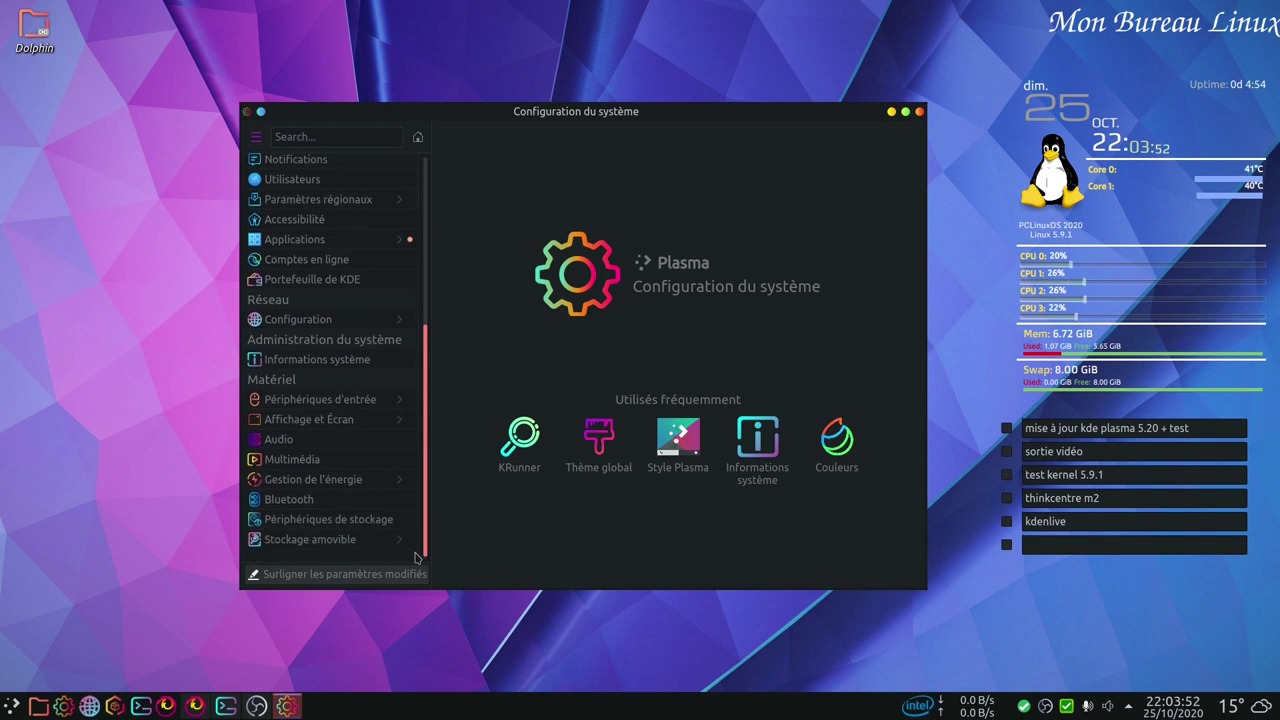
scroll(428, 450, "up", 7)
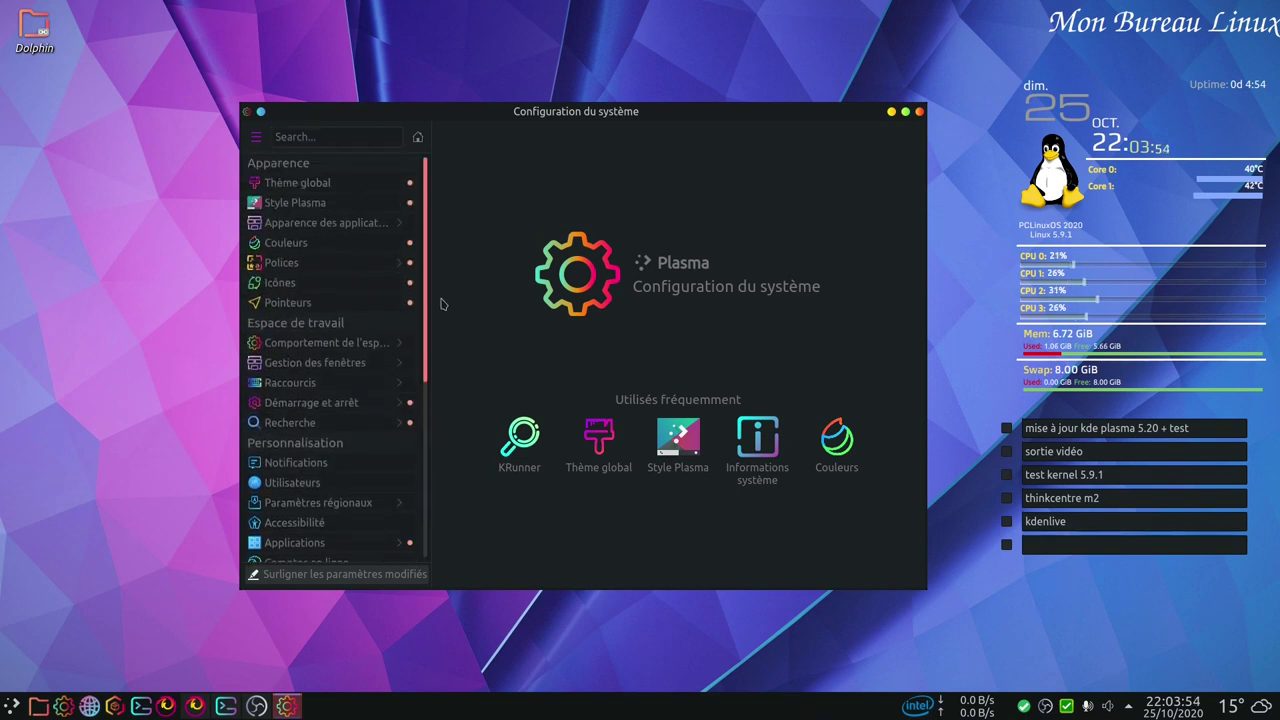
- Examine the "Thème global" and "Style Plasma" pages, including the downloadable Plasma styles, without installing anything
left_click(337, 183)
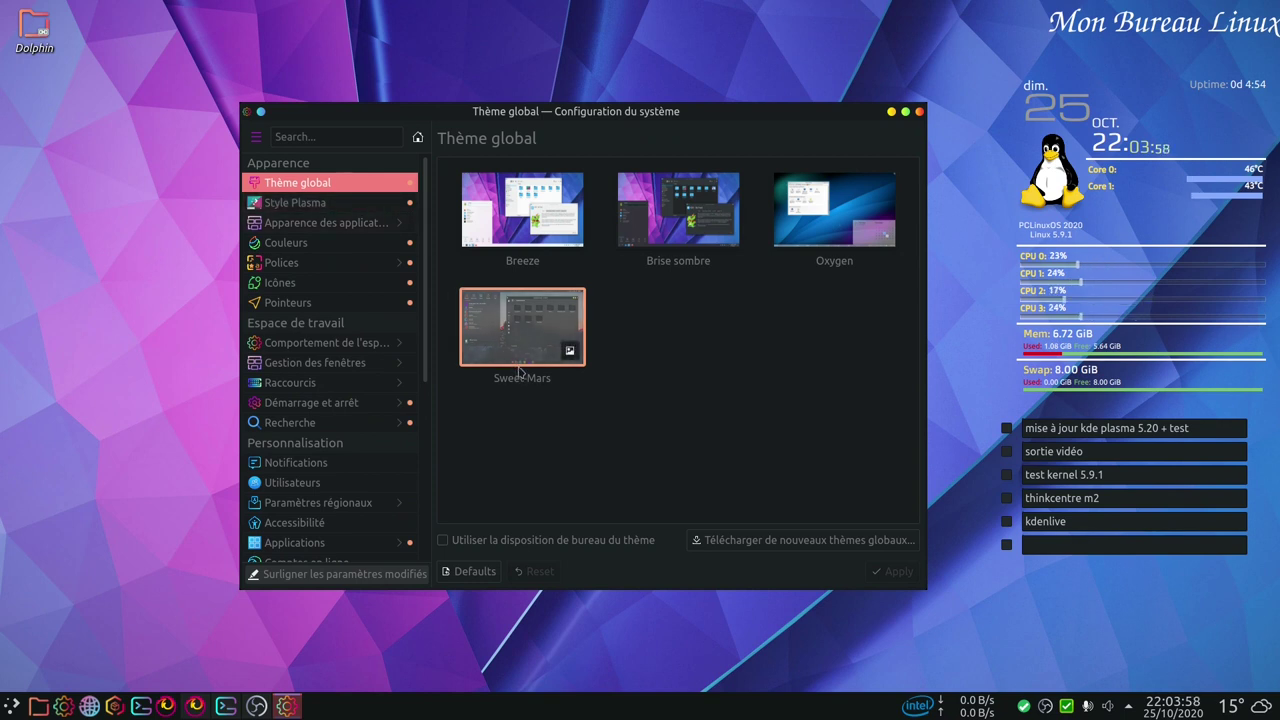
left_click(340, 200)
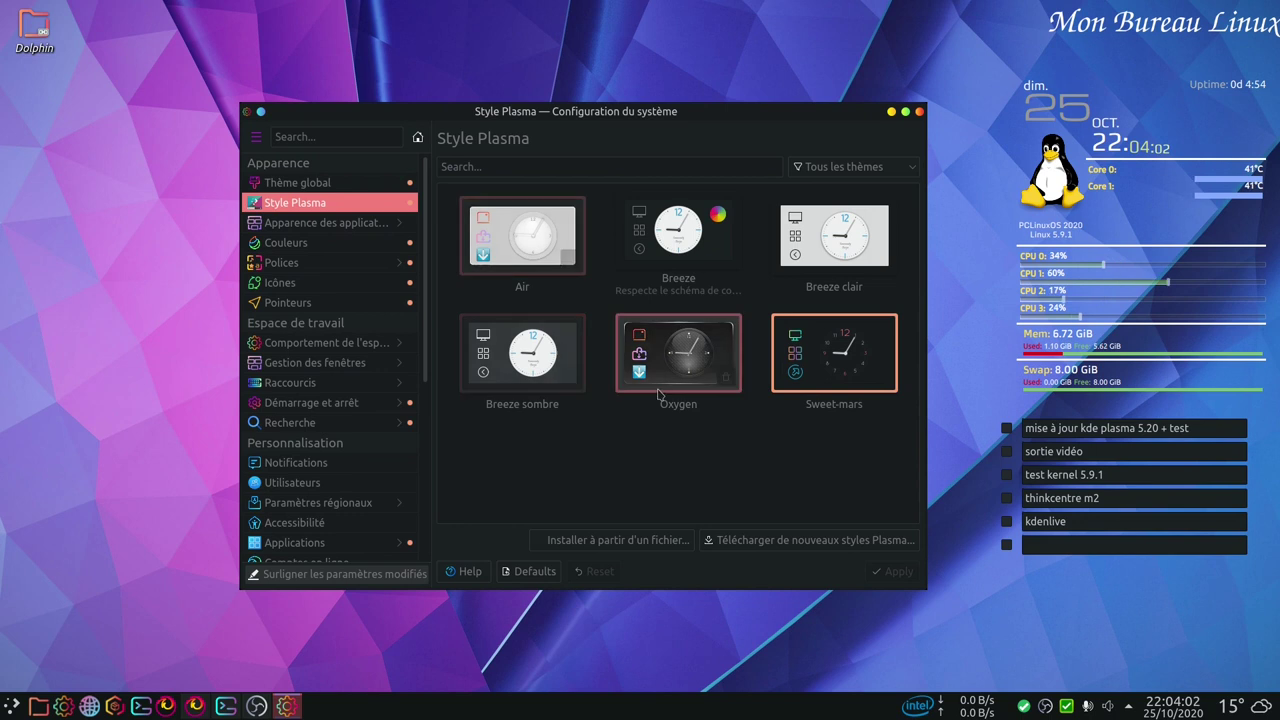
left_click(787, 552)
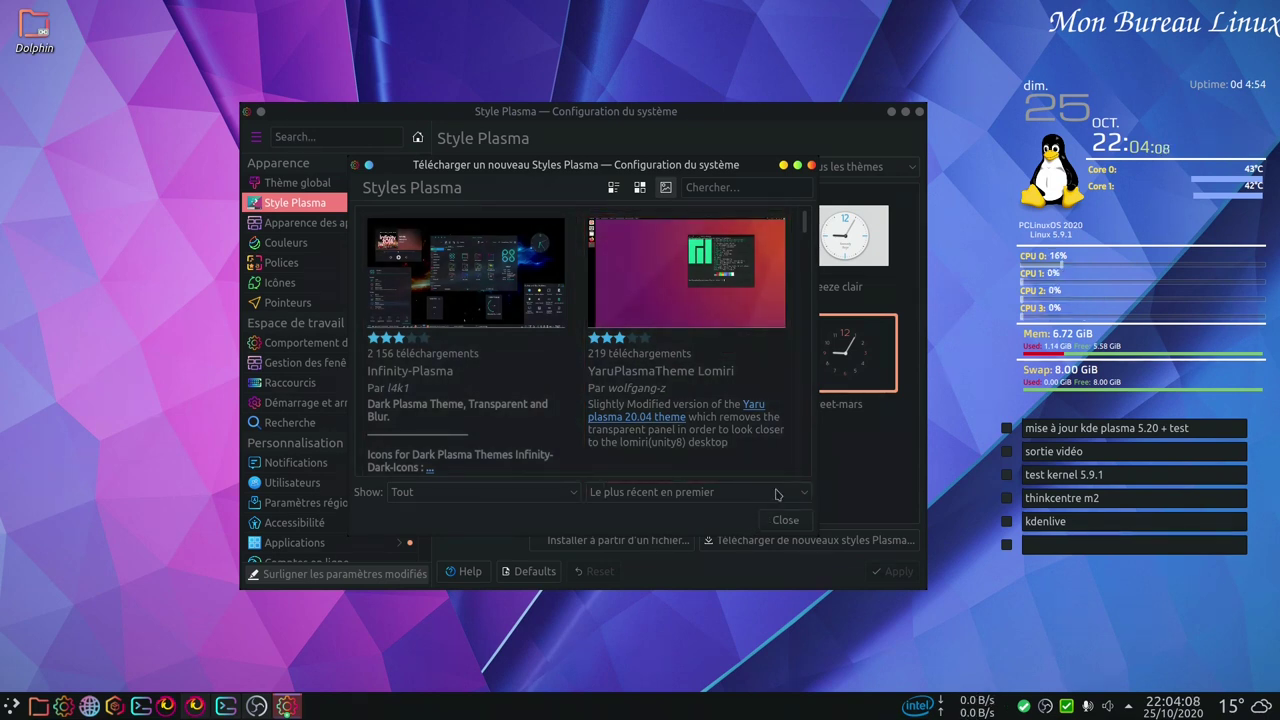
left_click(811, 165)
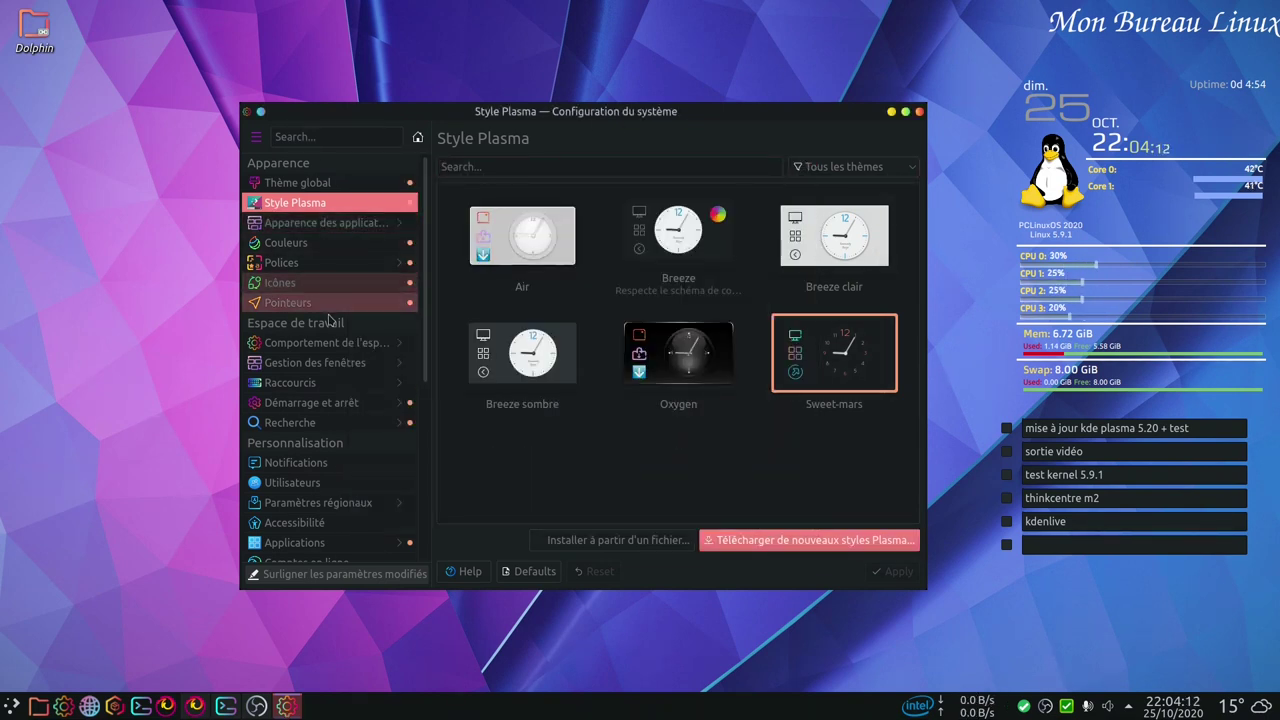
- Turn off the highlighting of modified settings and revisit the "Thème global" and "Style Plasma" pages
scroll(338, 410, "down", 1)
scroll(338, 426, "down", 3)
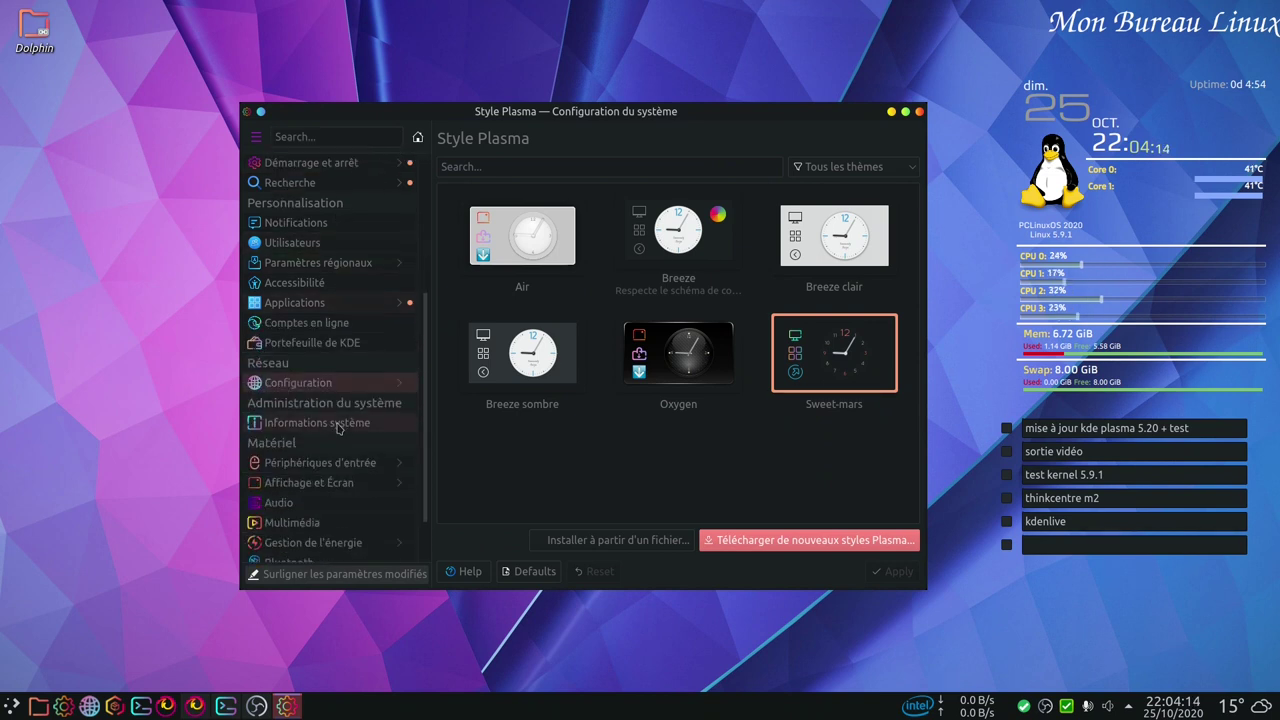
left_click(340, 583)
scroll(337, 300, "up", 4)
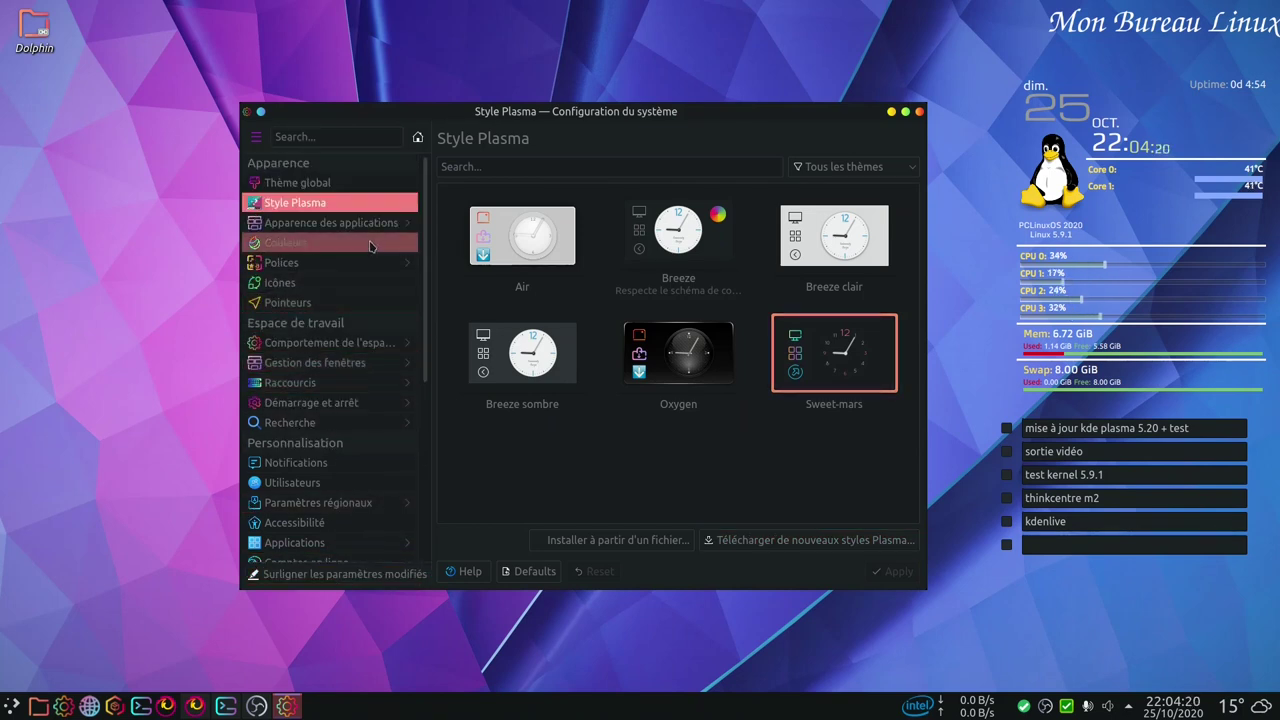
left_click(334, 184)
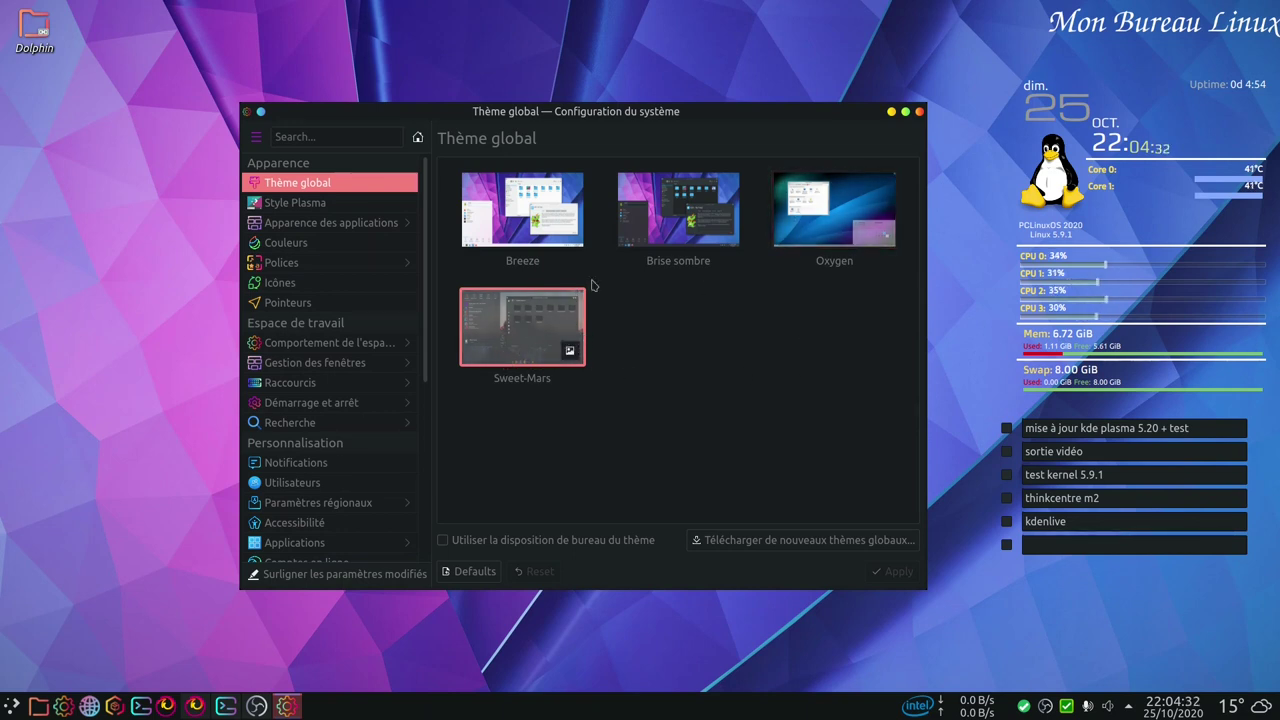
left_click(280, 202)
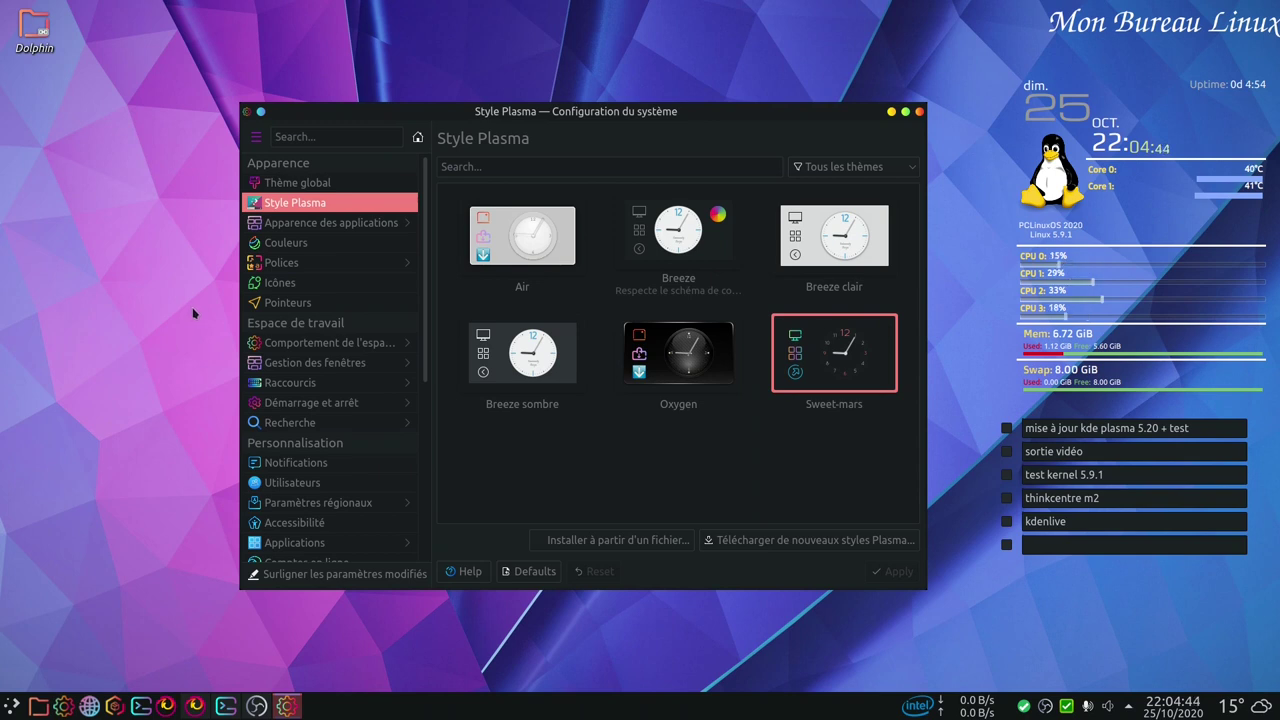
- Set the system settings' display style back to "Affichage des icônes", look over the overview and close the window
left_click(256, 140)
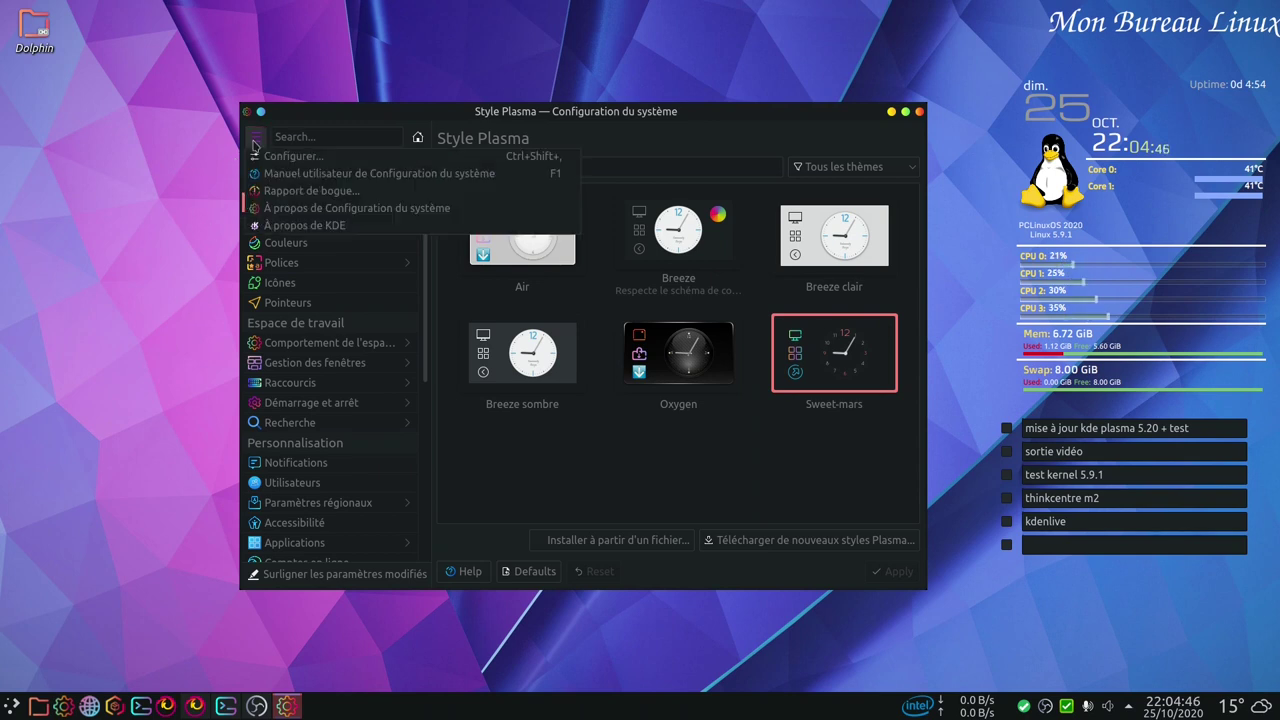
left_click(318, 158)
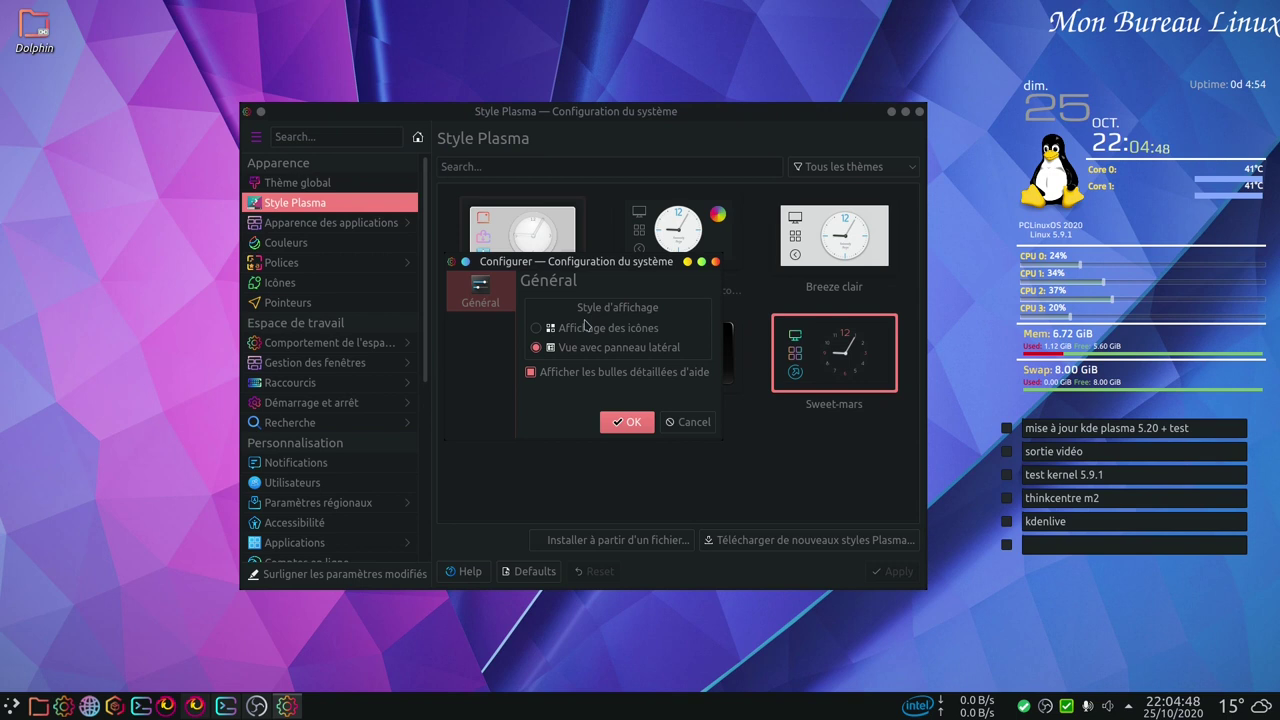
left_click(562, 332)
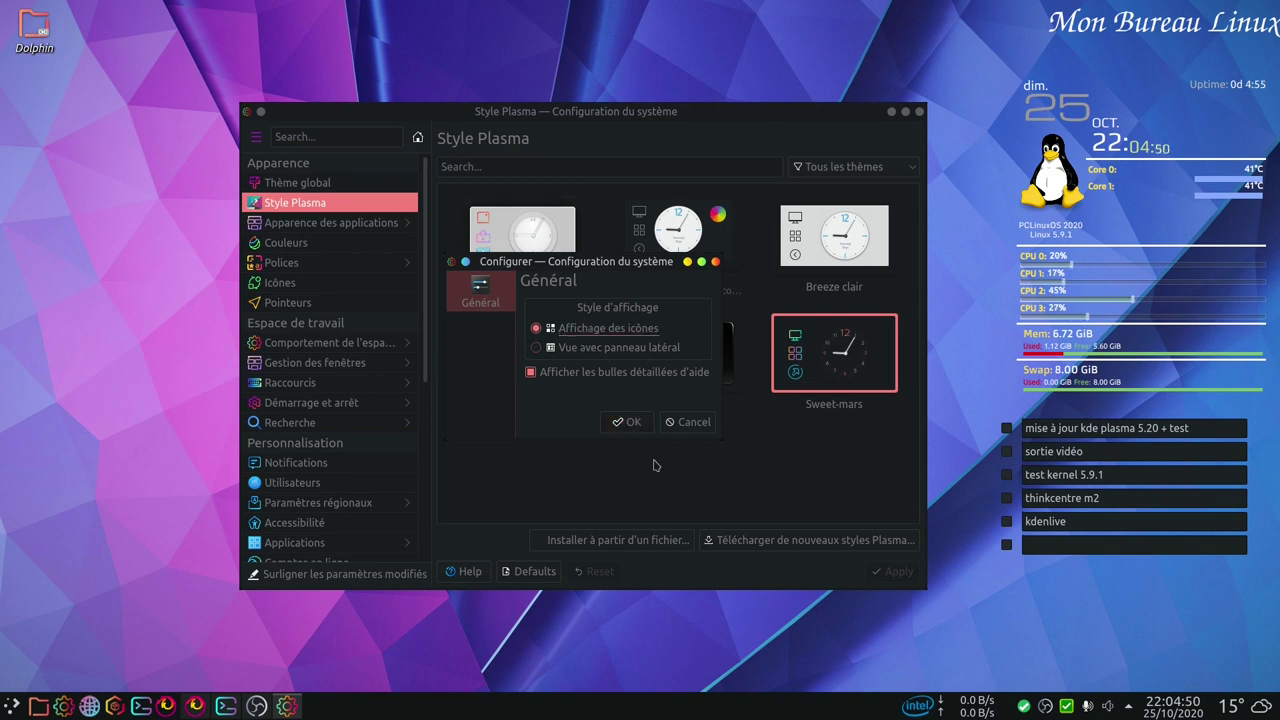
left_click(626, 421)
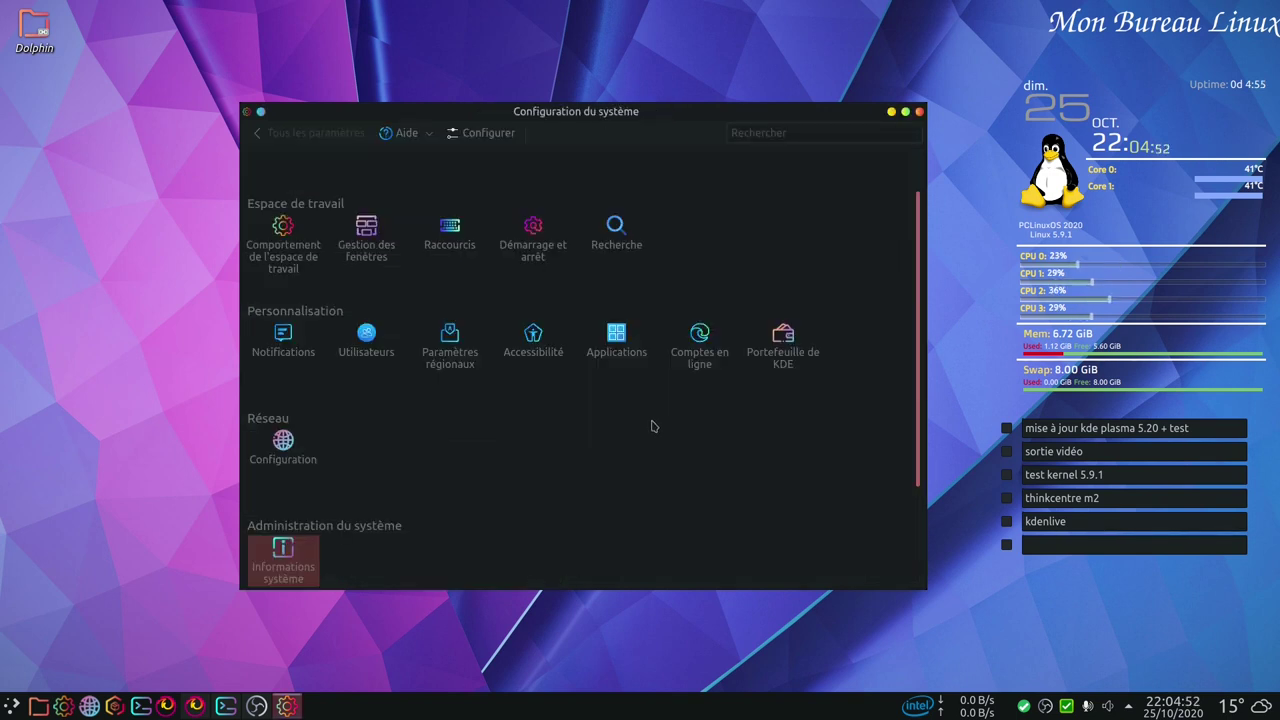
scroll(619, 487, "down", 2)
scroll(619, 487, "up", 3)
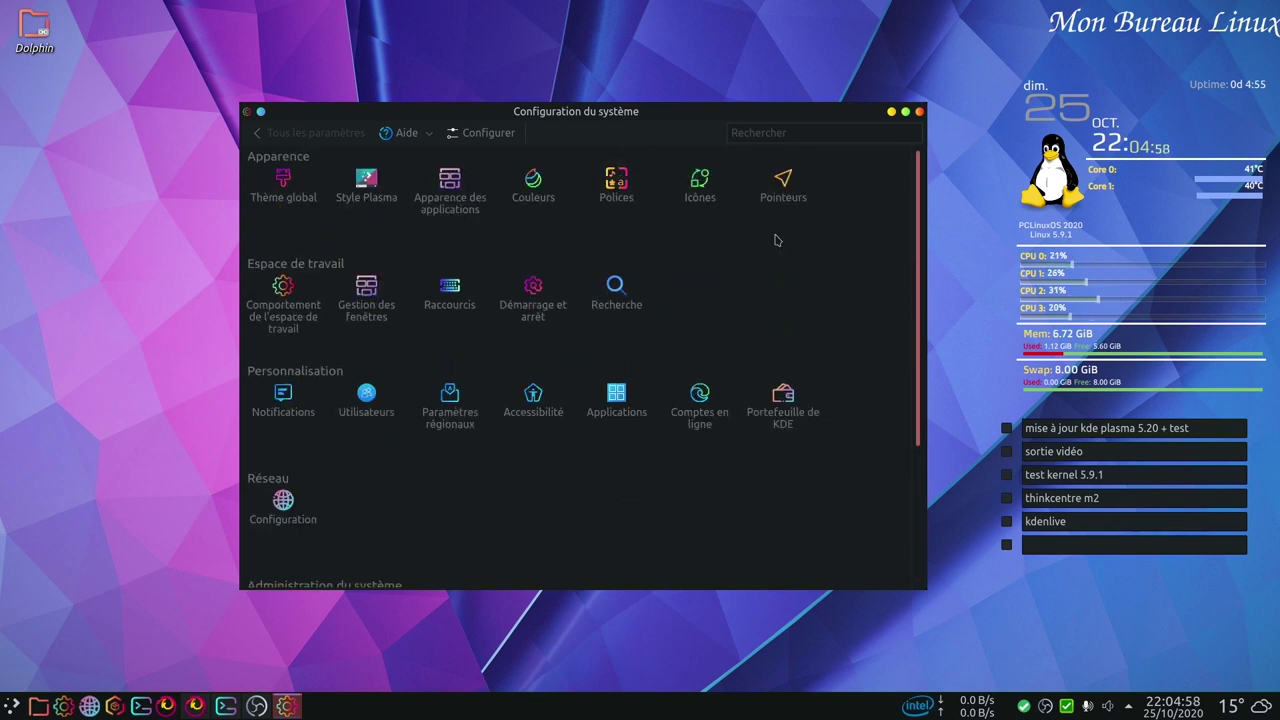
left_click(920, 111)
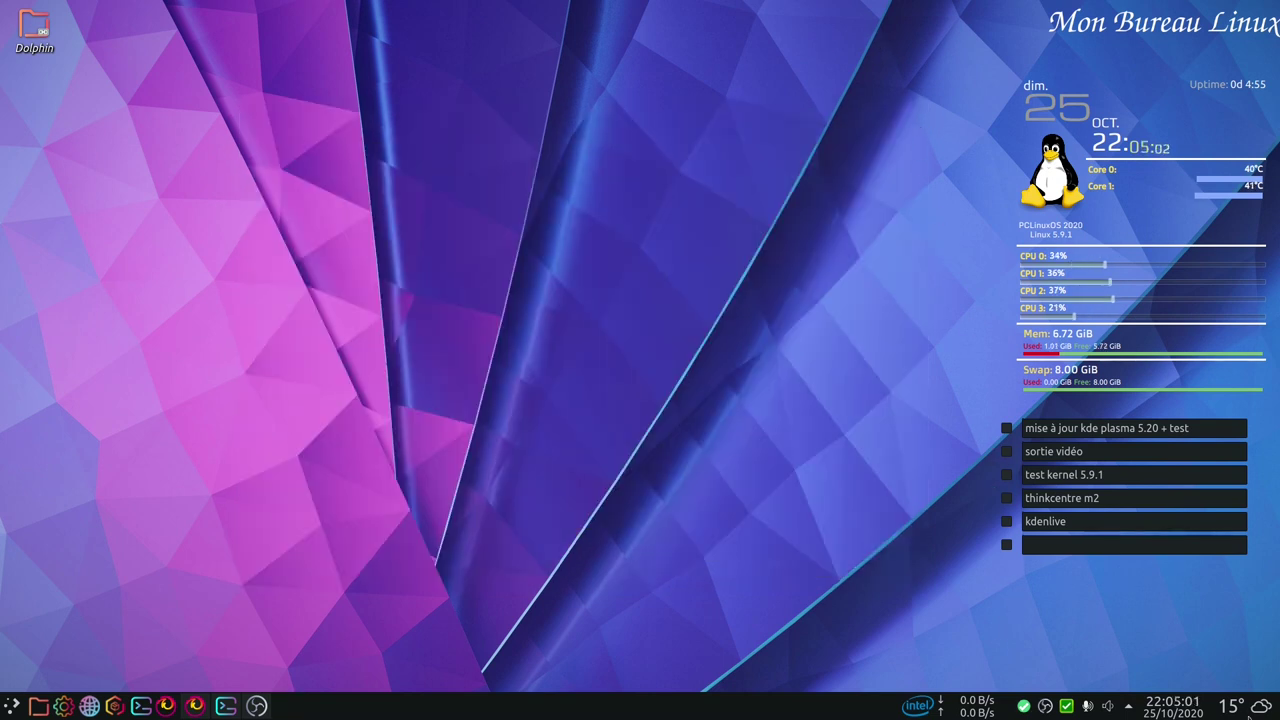
right_click(869, 711)
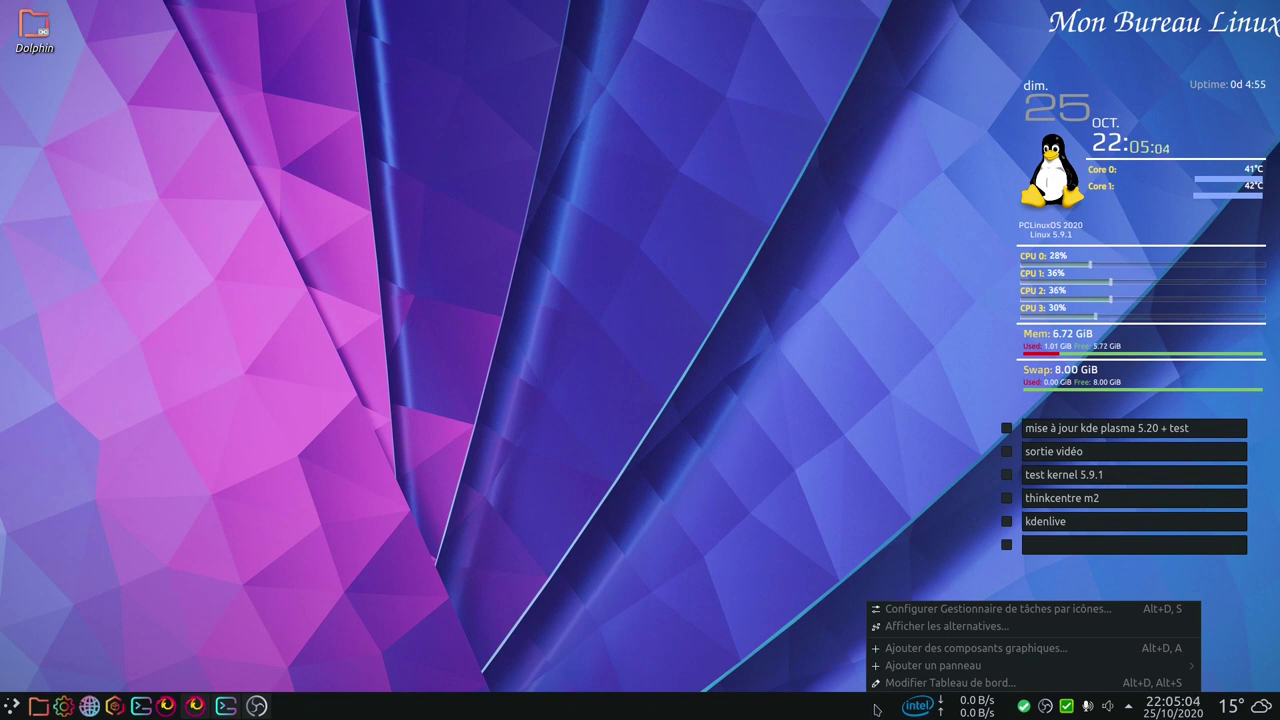
left_click(743, 476)
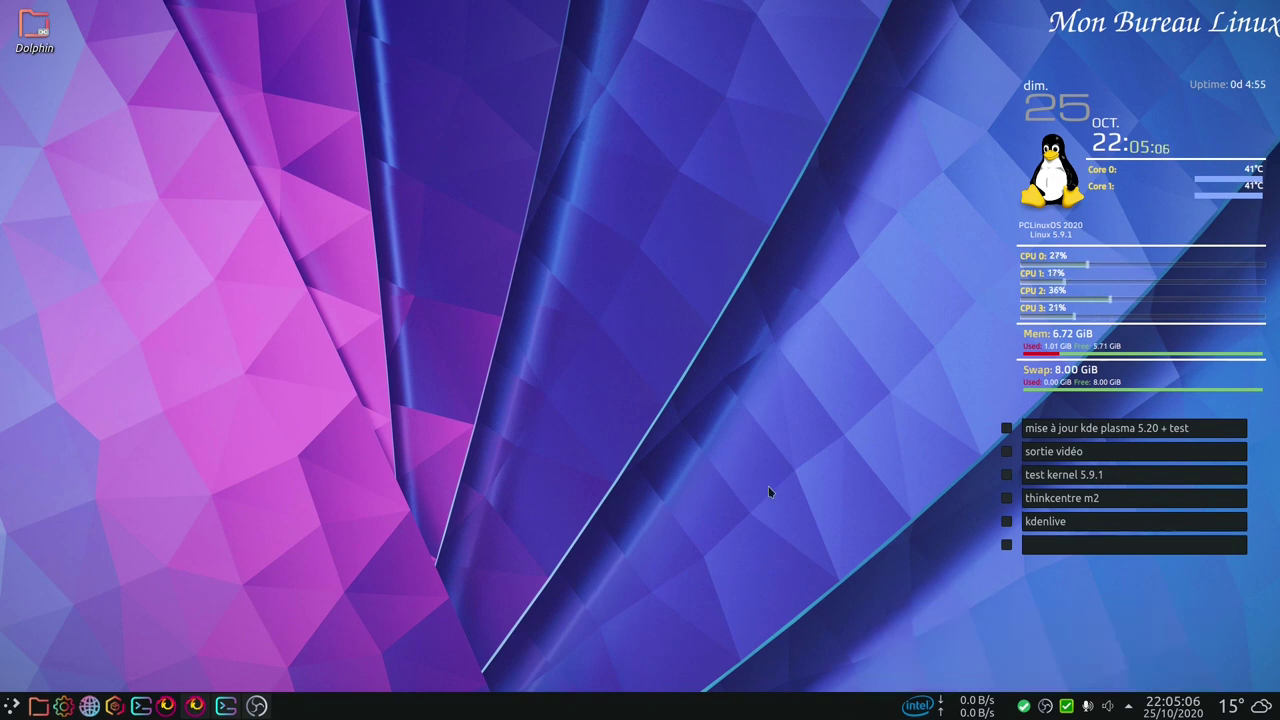
- Examine the weather widget's forecast for Lyon and cycle through the following locations, including Paris
mouse_move(1253, 714)
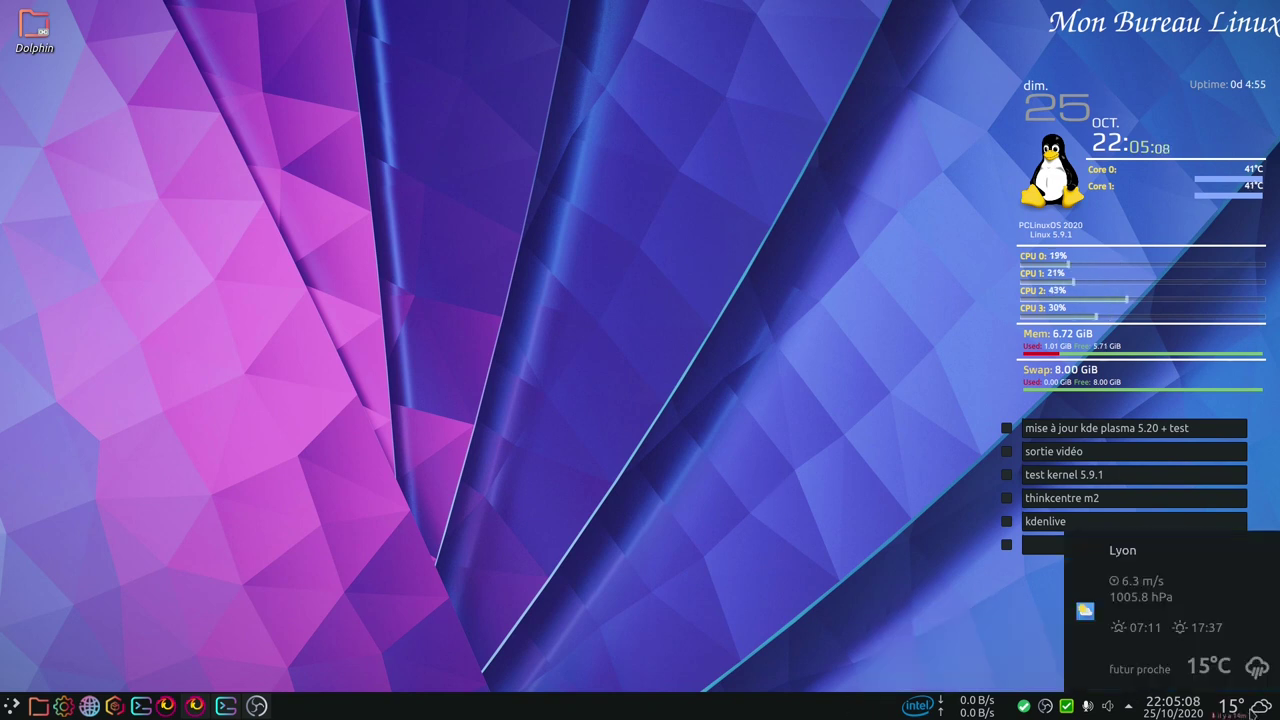
left_click(1252, 706)
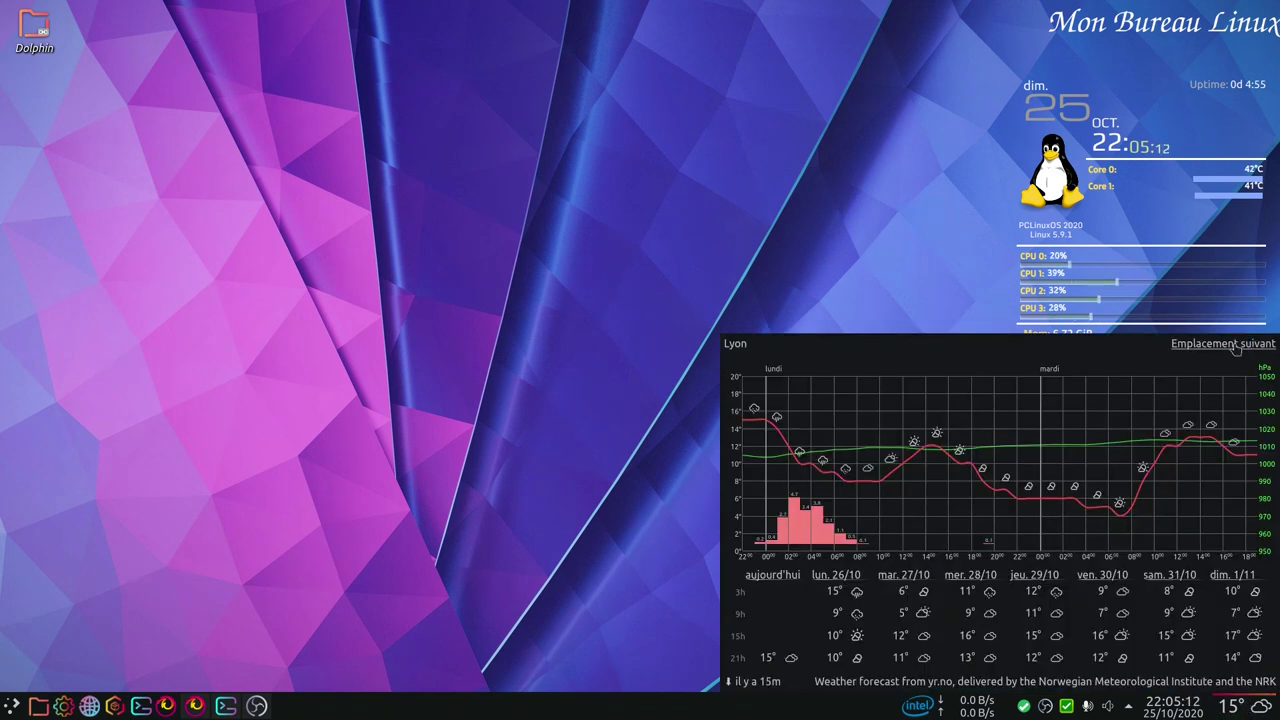
left_click(1237, 344)
left_click(1235, 344)
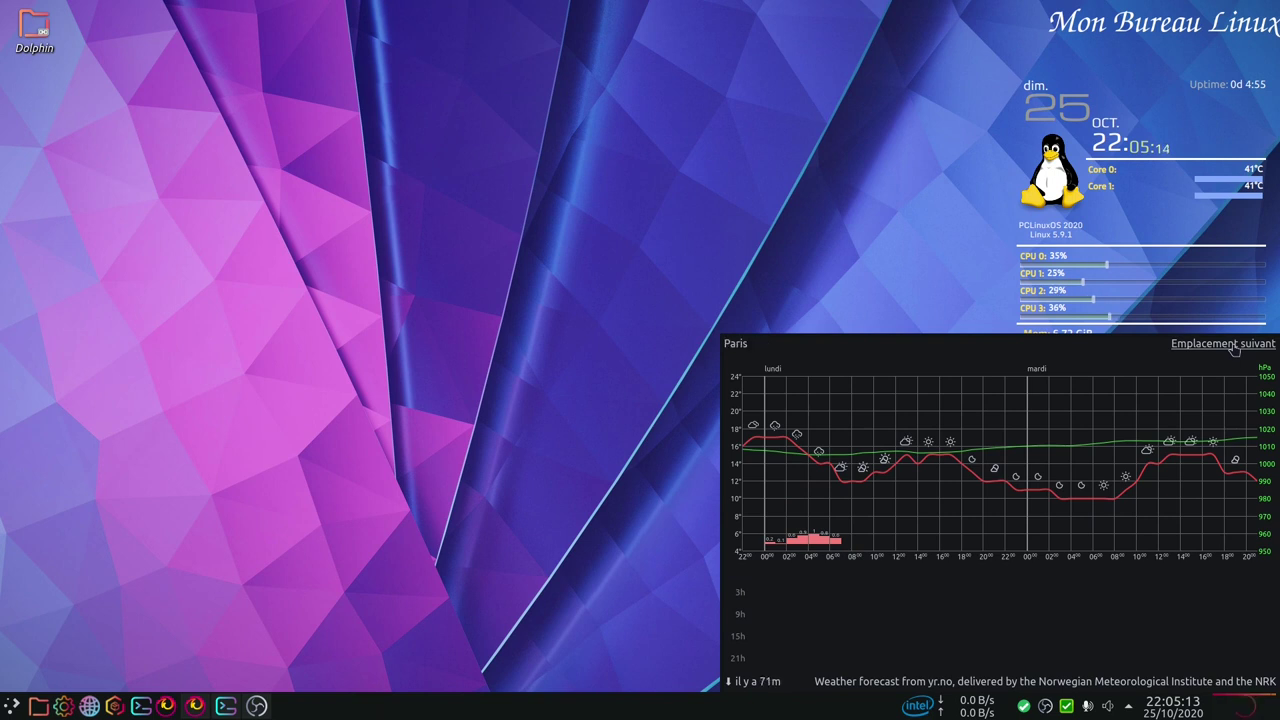
- Switch the weather widget's forecast back to Lyon and close it
left_click(1235, 344)
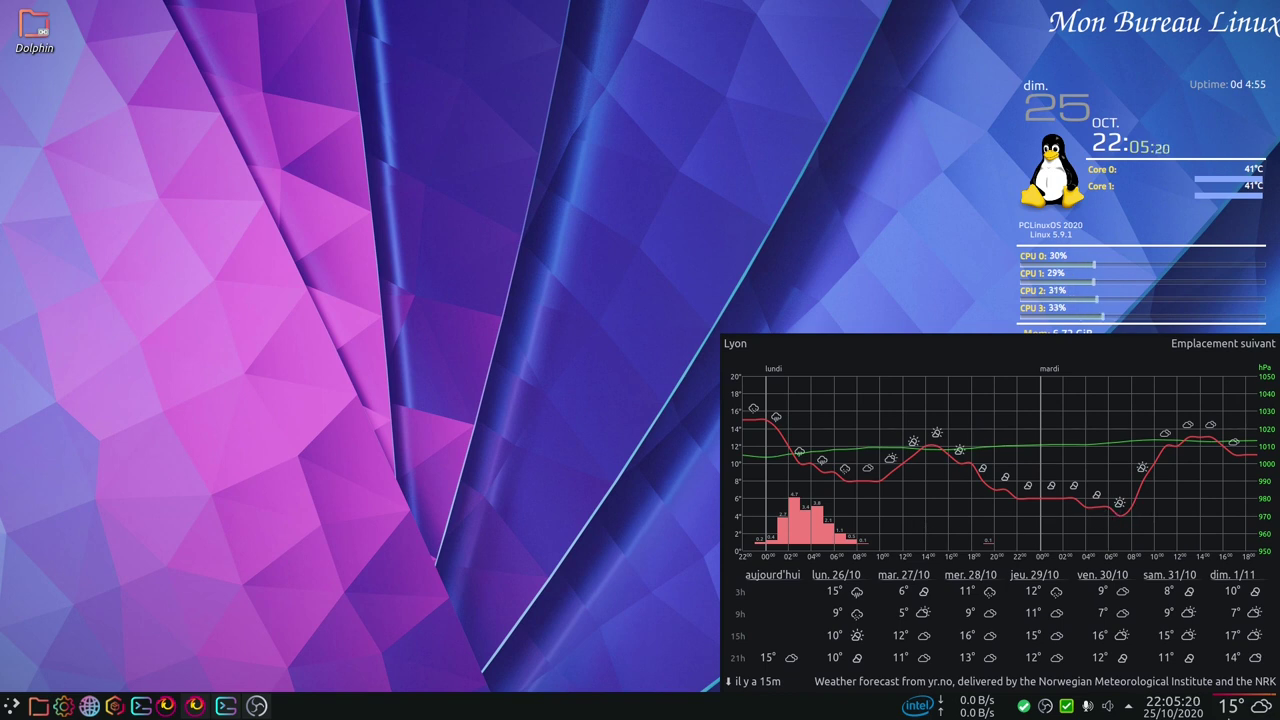
left_click(1246, 712)
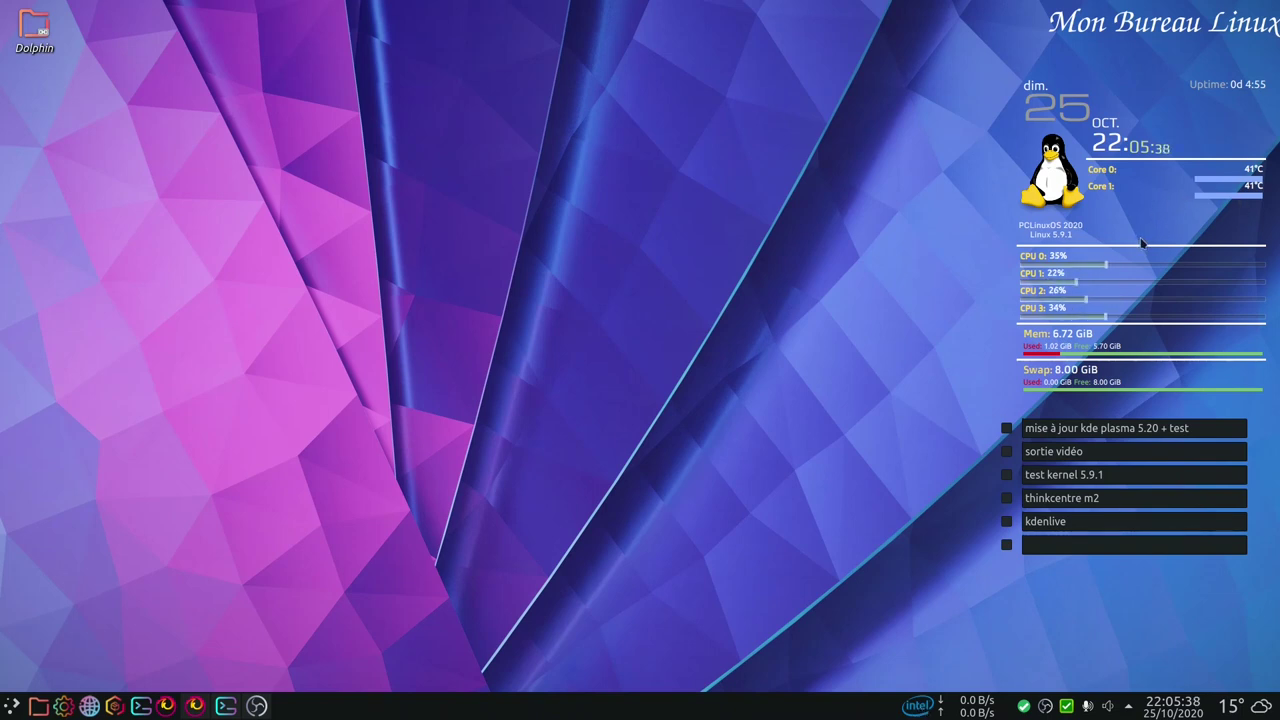
- Look over the available actions of the Simple Monitor and TodoList desktop widgets without changing anything
right_click(1163, 303)
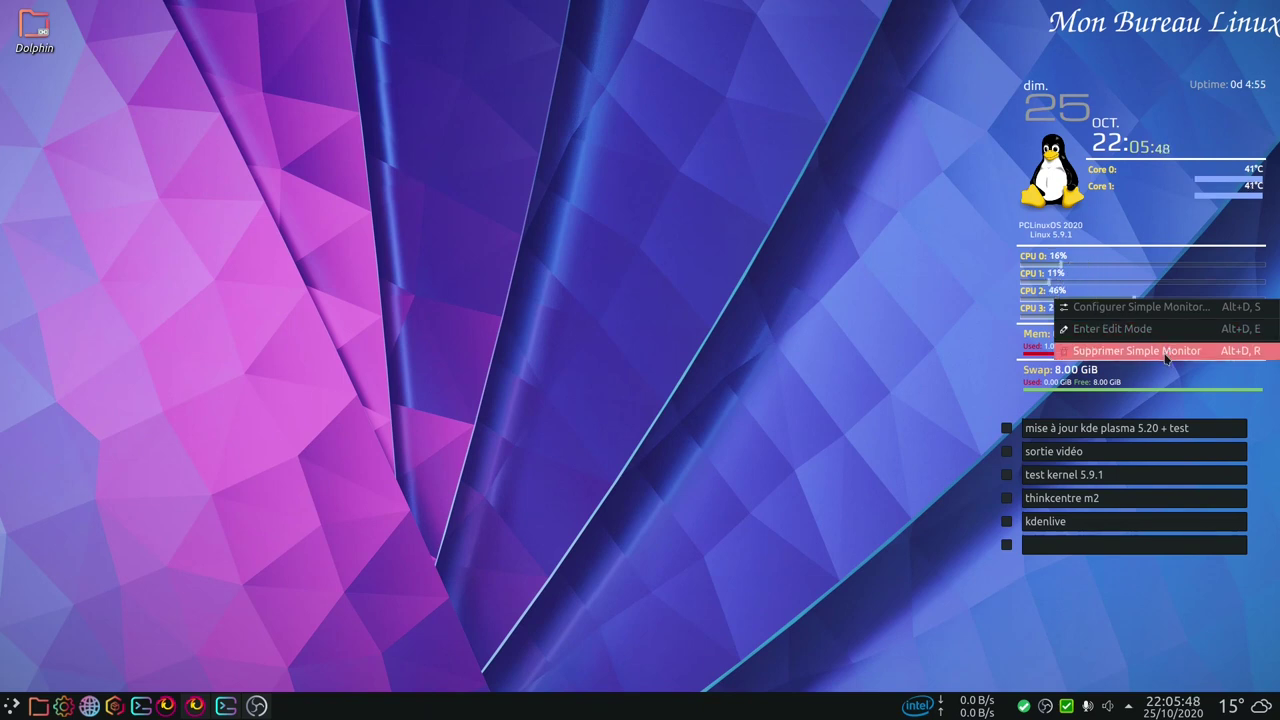
left_click(1110, 452)
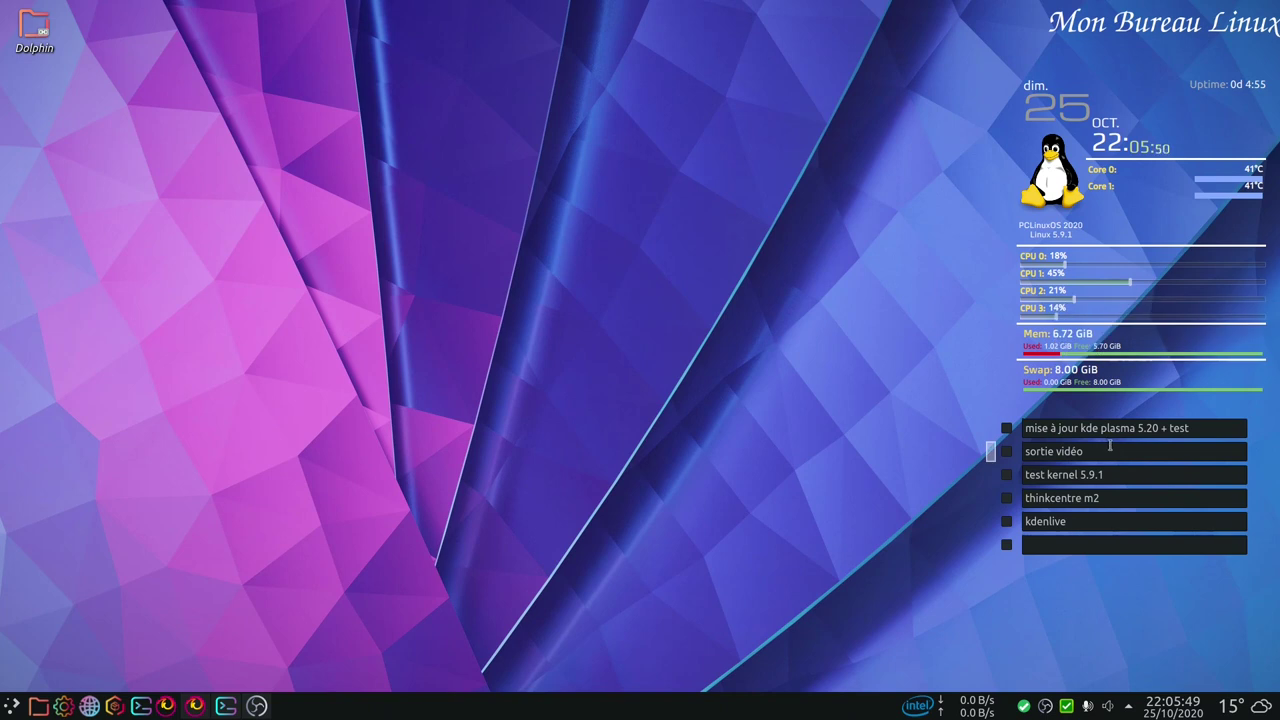
right_click(1110, 452)
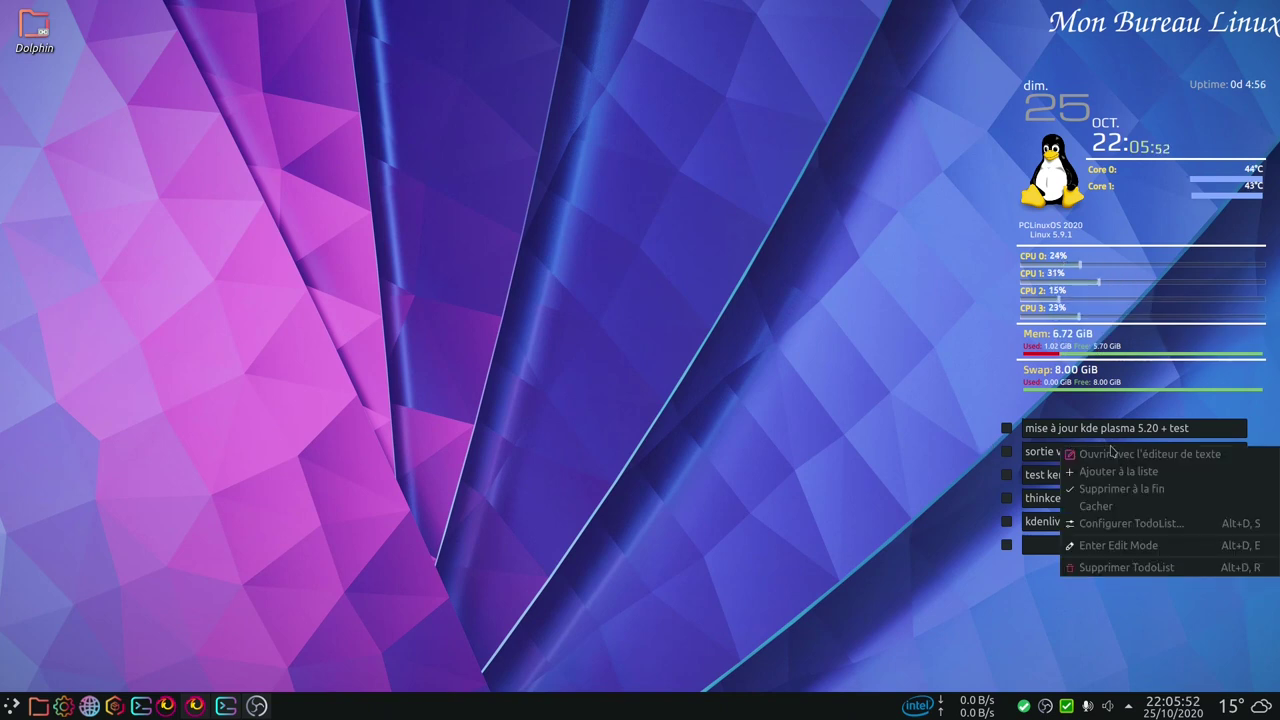
left_click(760, 272)
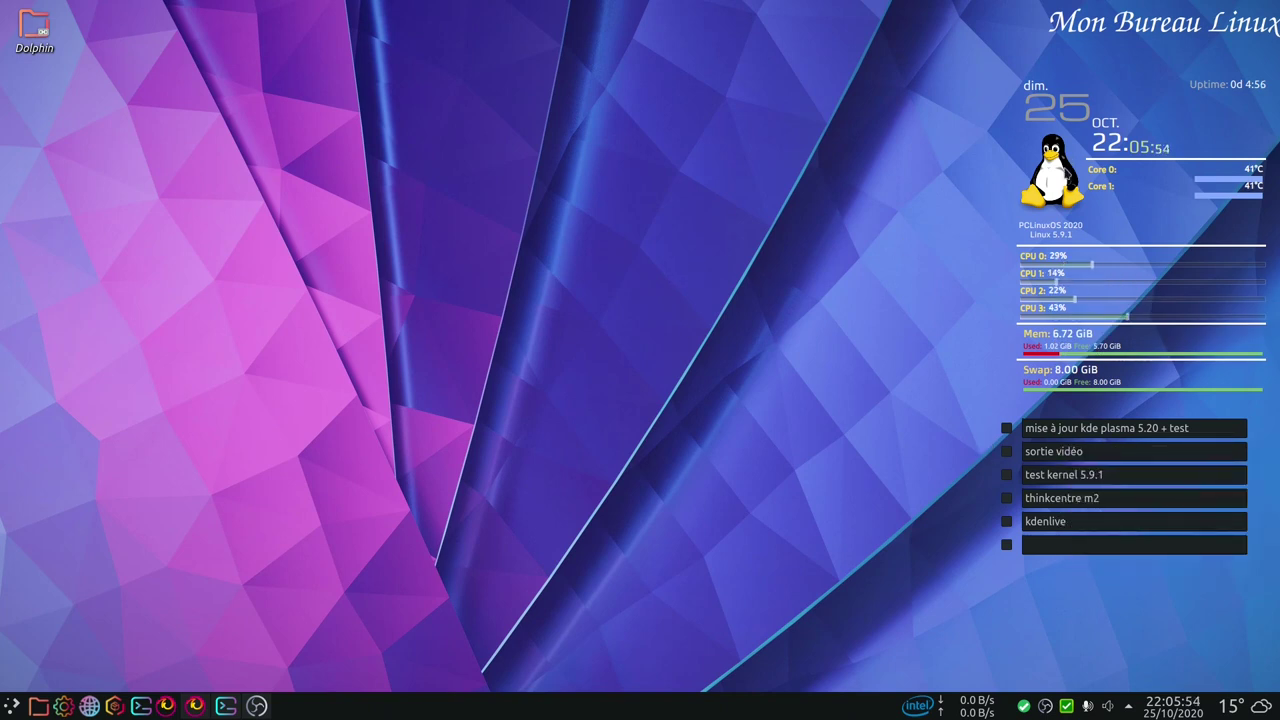
- Bring up the list of graphical components that can be added to the desktop and look through it
right_click(663, 141)
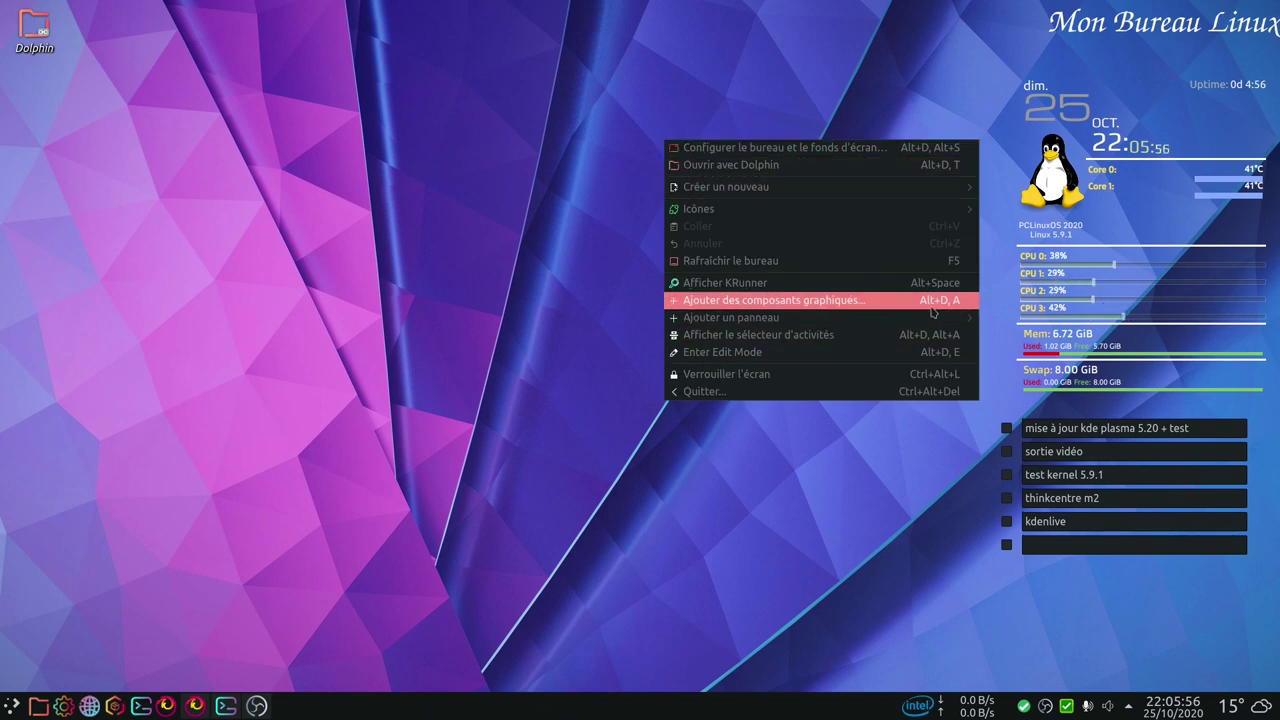
left_click(887, 302)
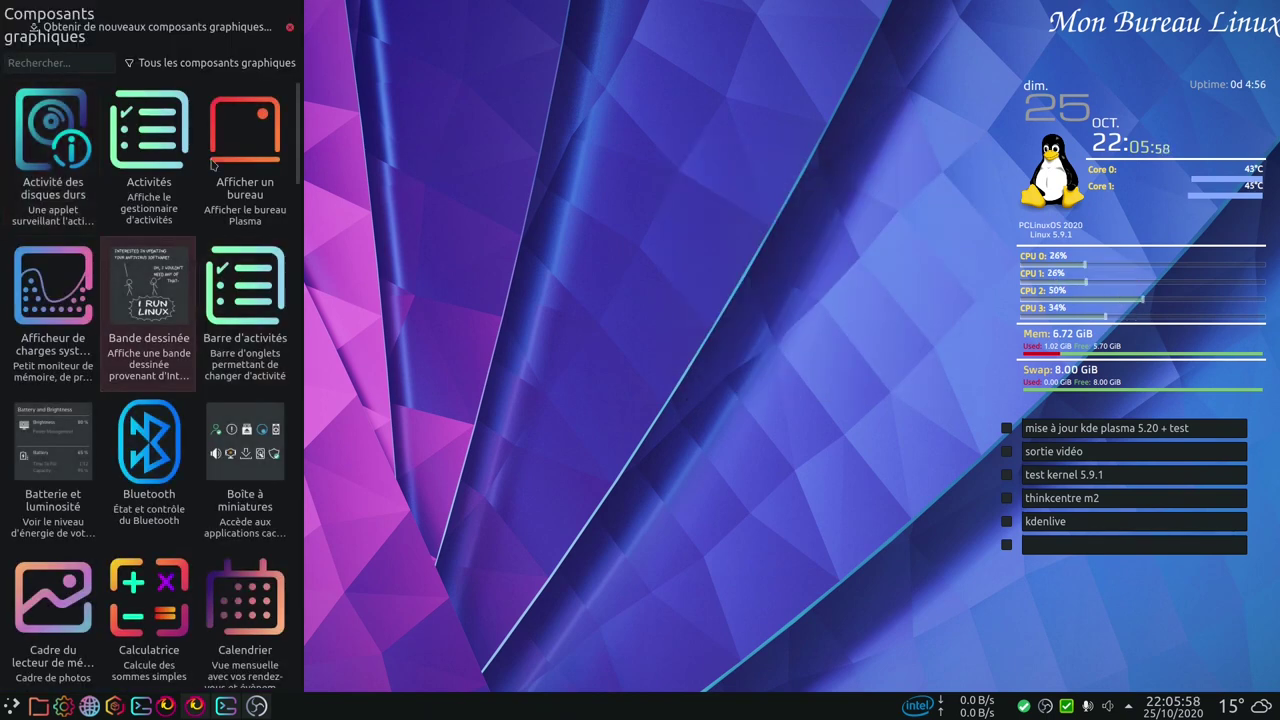
scroll(14, 444, "down", 5)
scroll(125, 430, "up", 5)
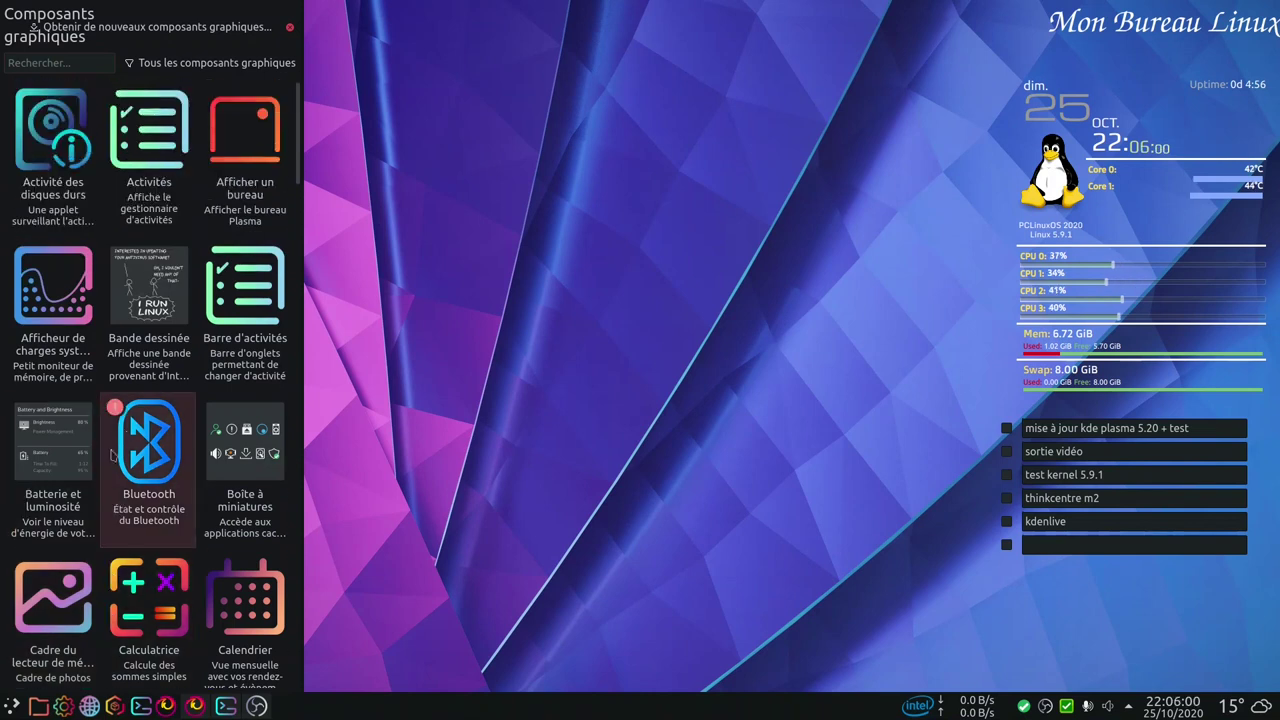
- Browse the downloadable Plasma extensions without installing any and close the installer
left_click(190, 27)
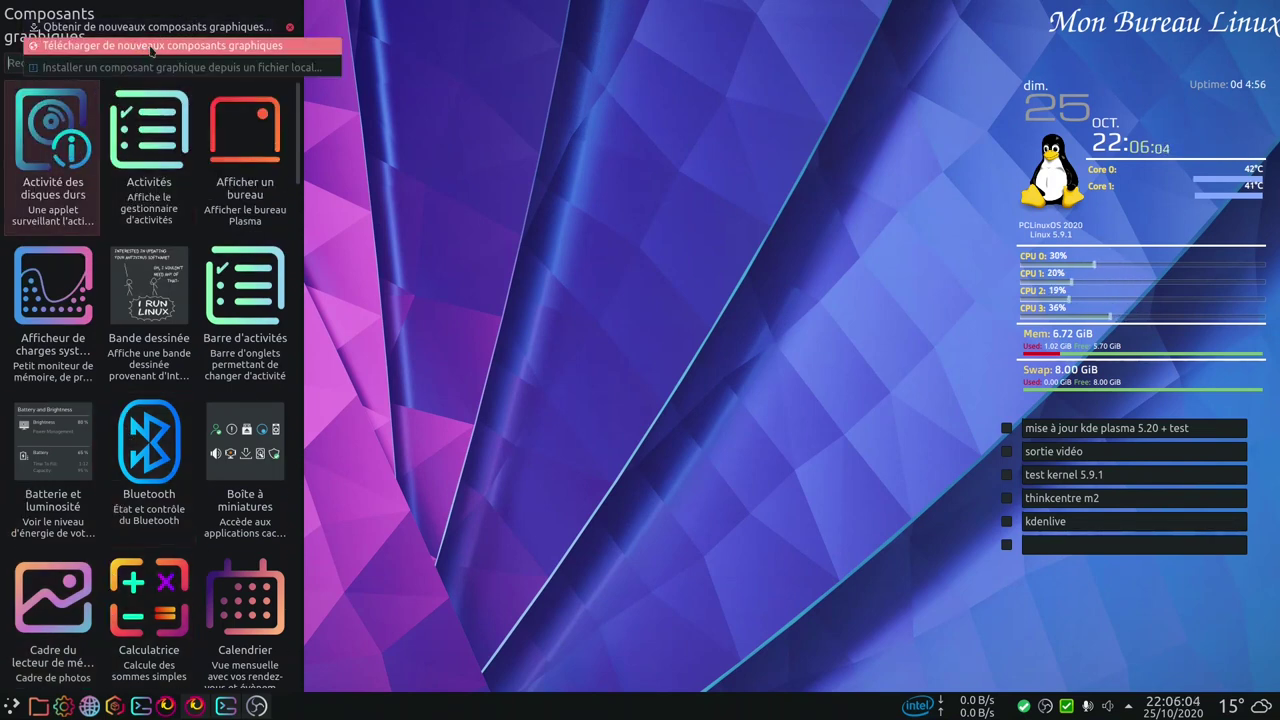
left_click(148, 46)
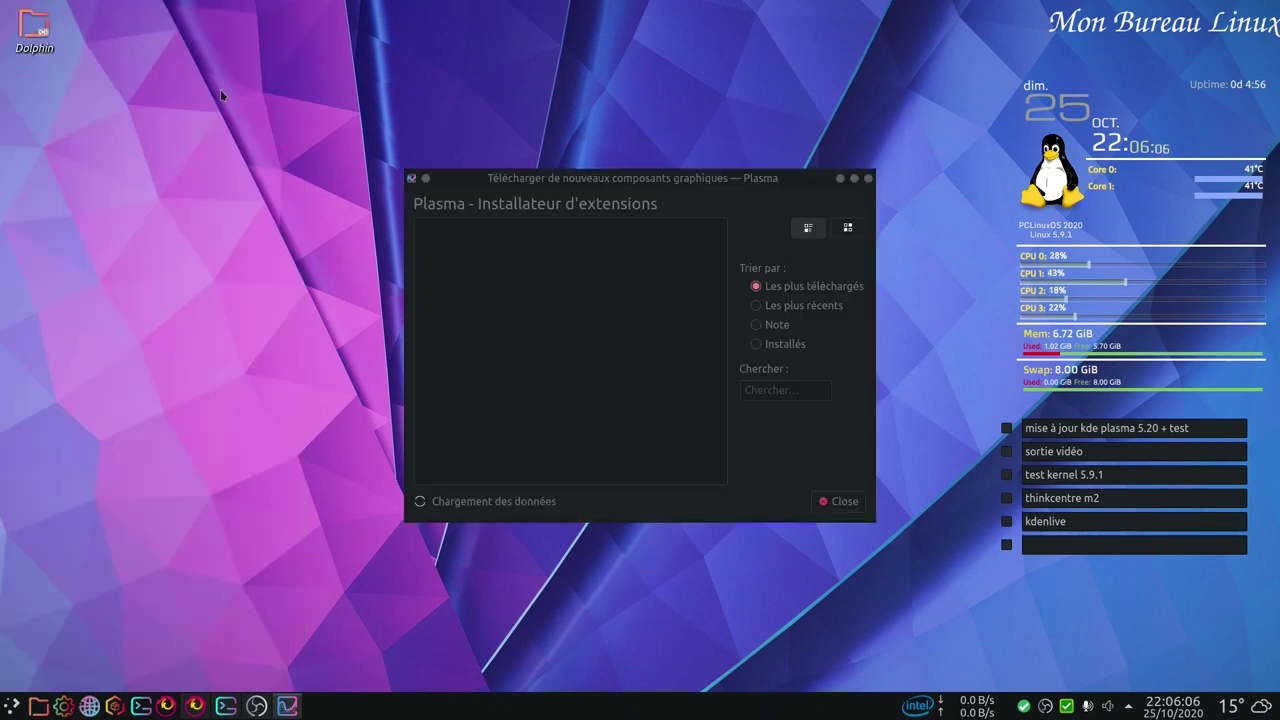
scroll(665, 370, "down", 10)
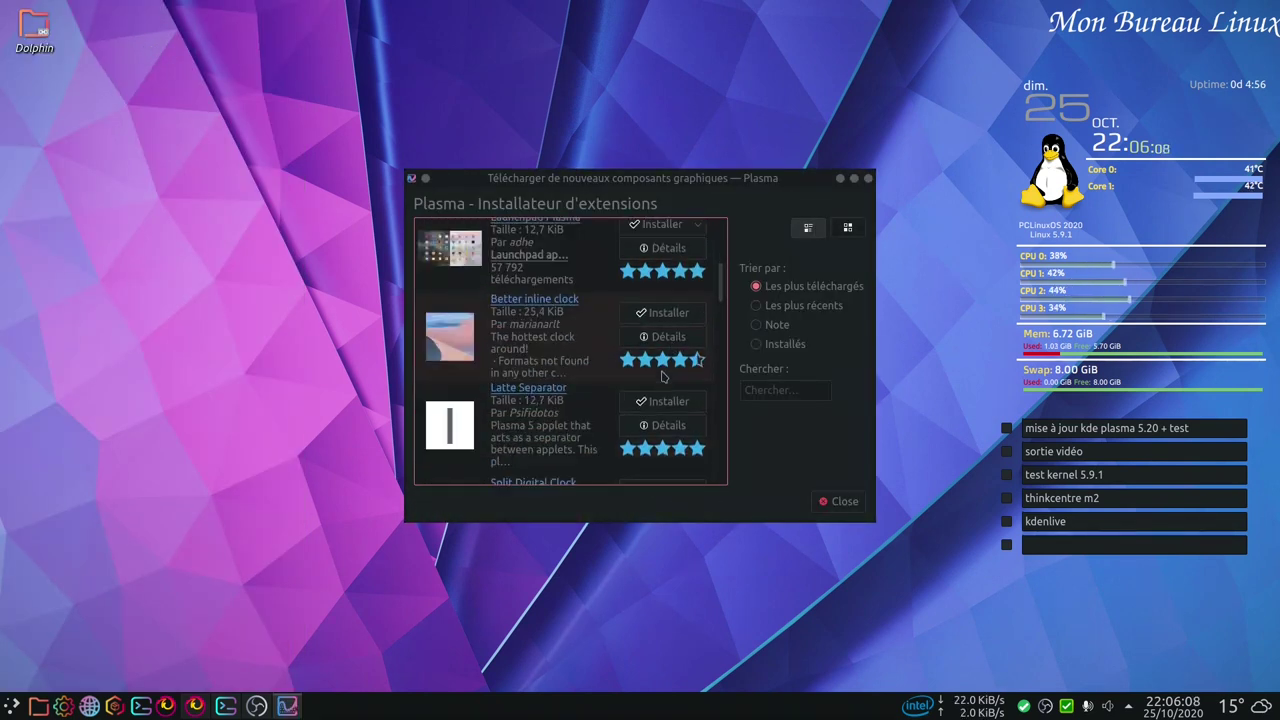
scroll(667, 372, "down", 10)
left_click(838, 505)
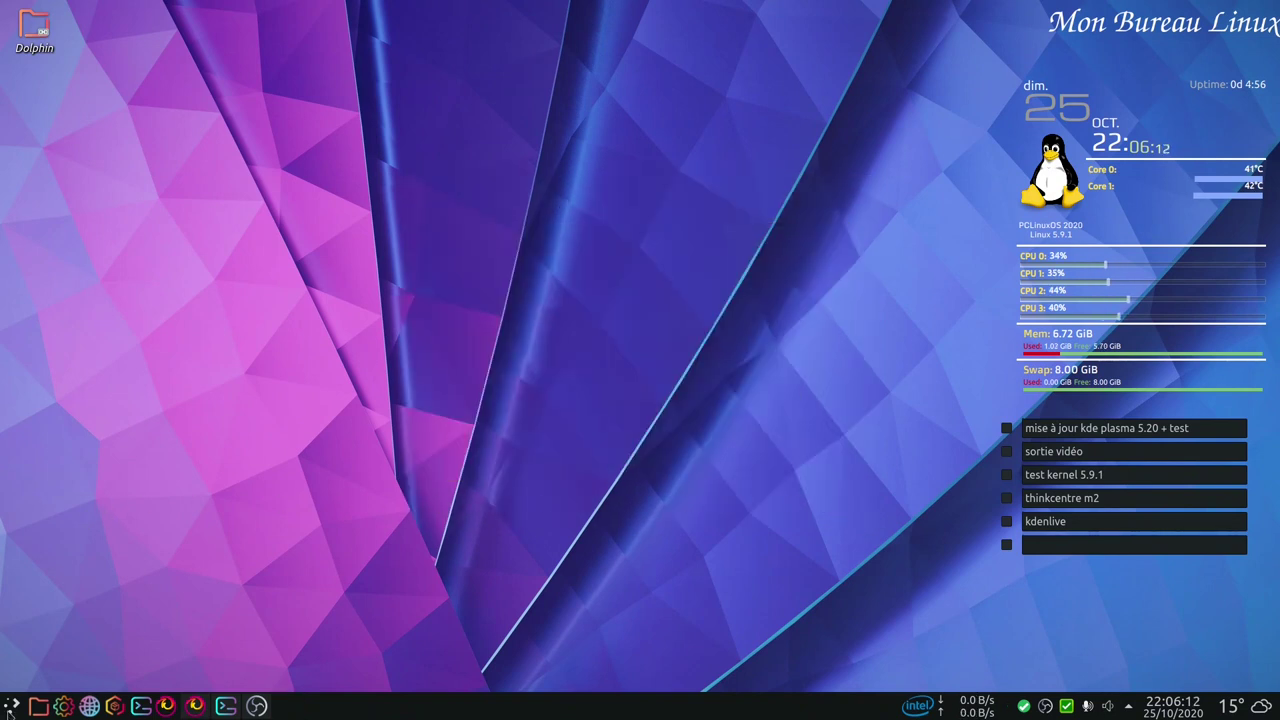
- Switch to Dolphin, check its version in the "À propos de Dolphin" information and close that dialog
left_click(38, 706)
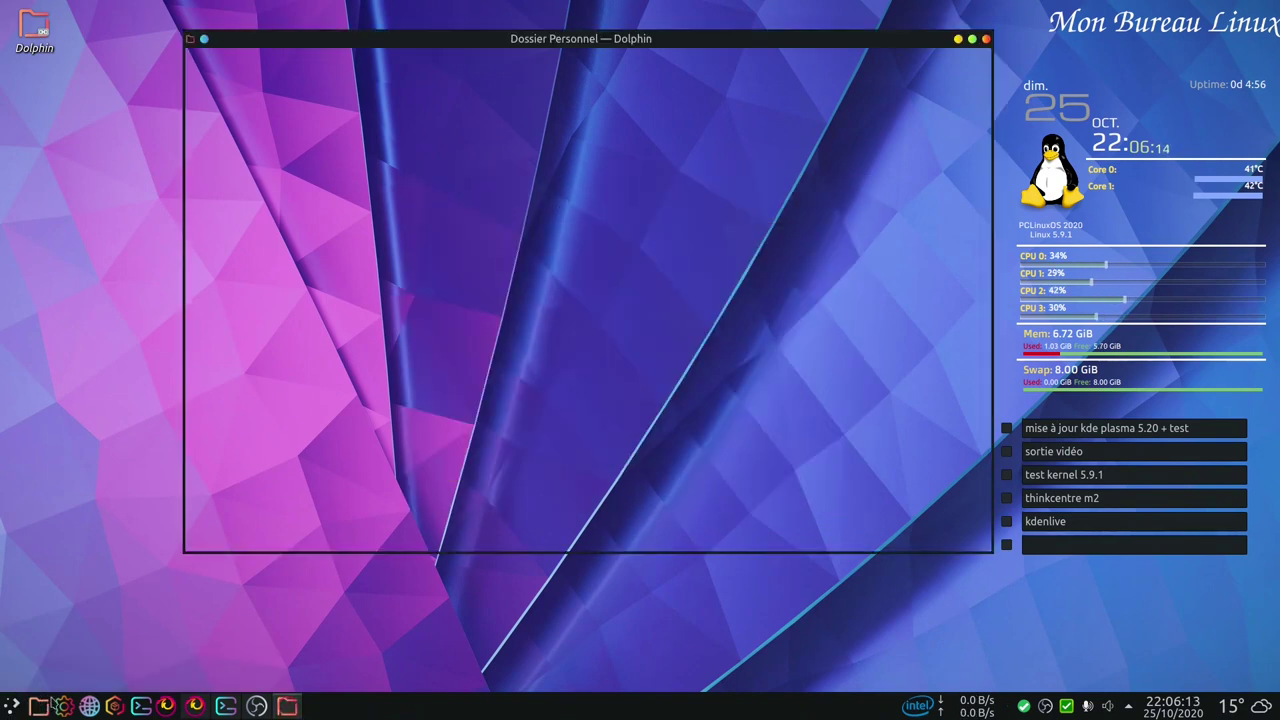
left_click(521, 58)
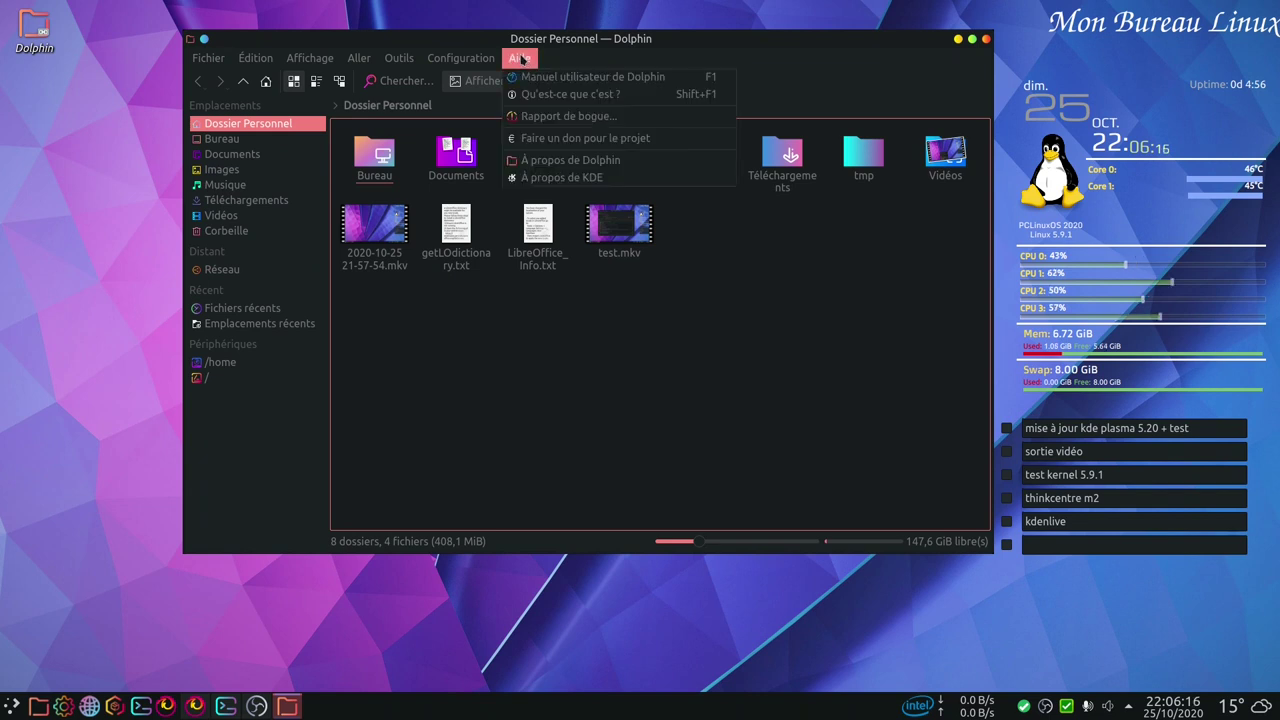
left_click(673, 164)
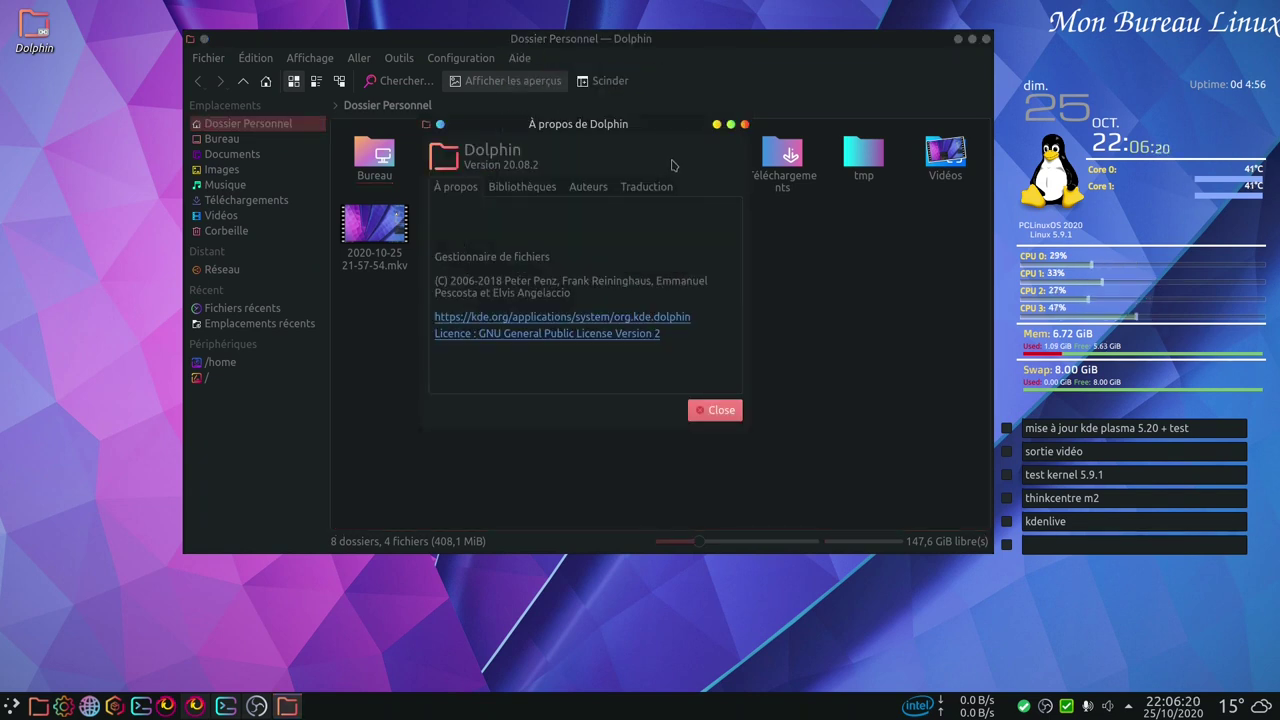
left_click(716, 410)
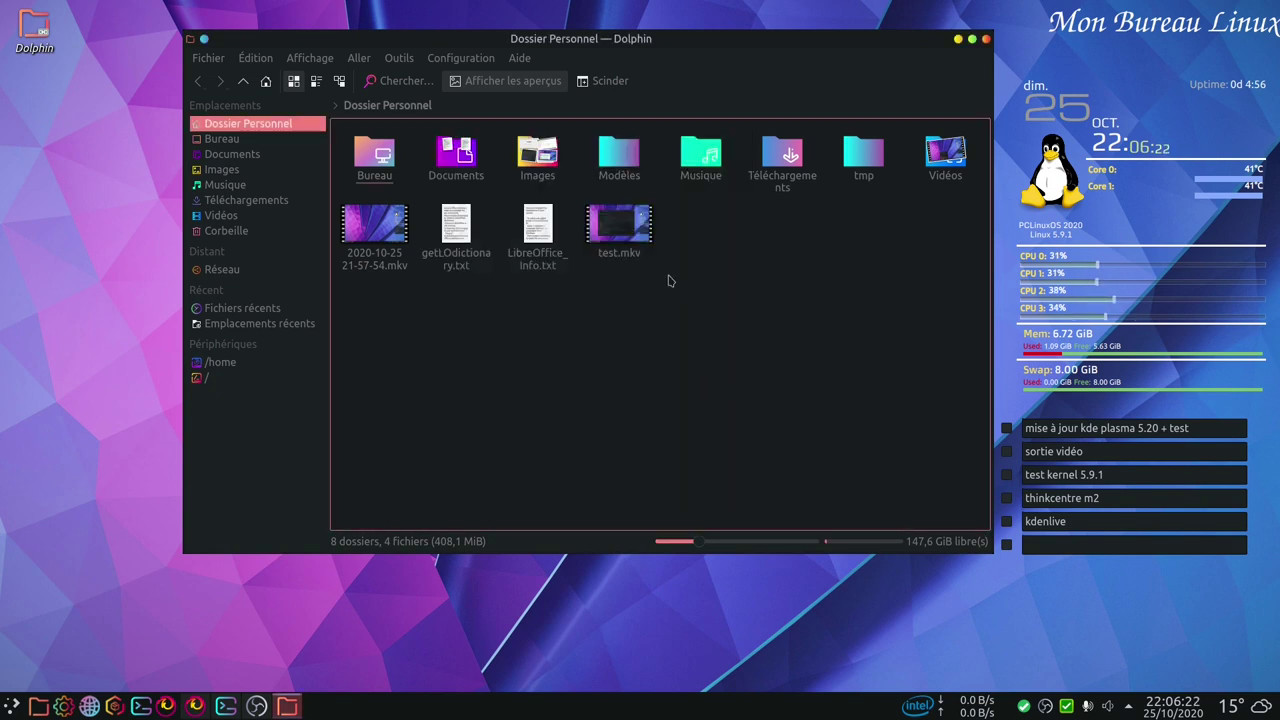
- Examine the actions offered for test.mkv, including the "Partager" options, and those for LibreOffice_Info.txt
right_click(636, 240)
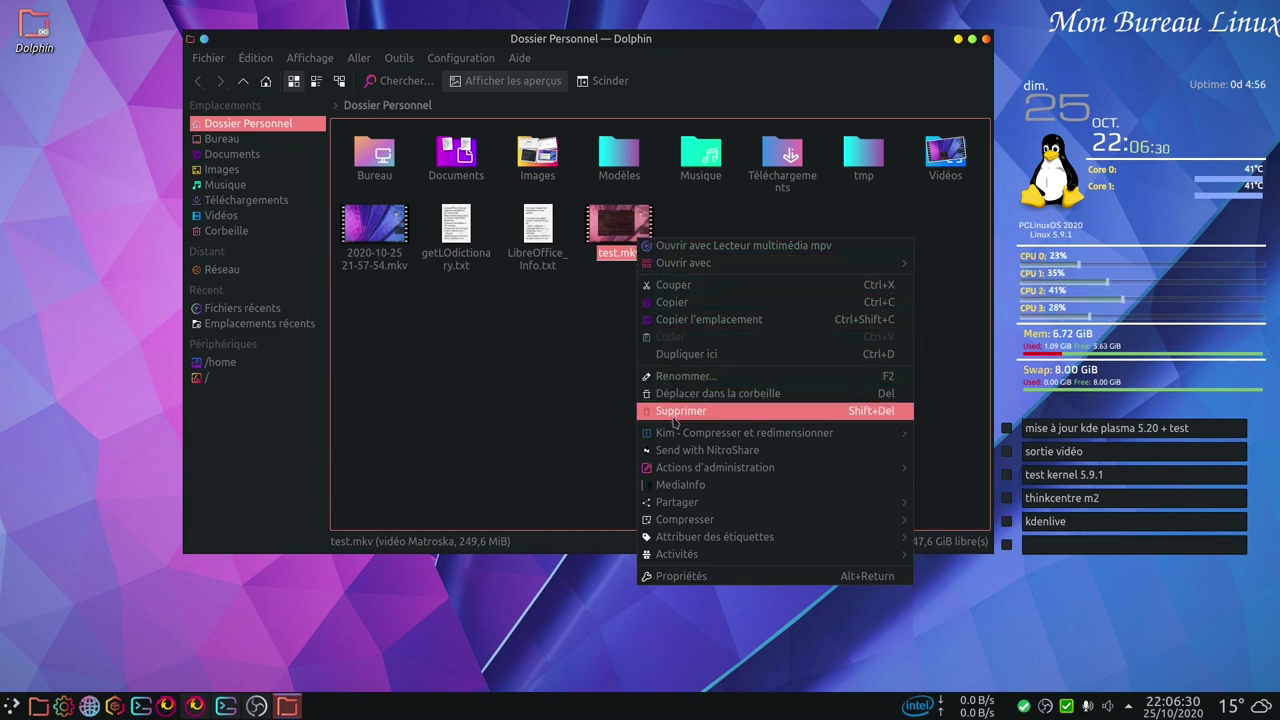
mouse_move(702, 506)
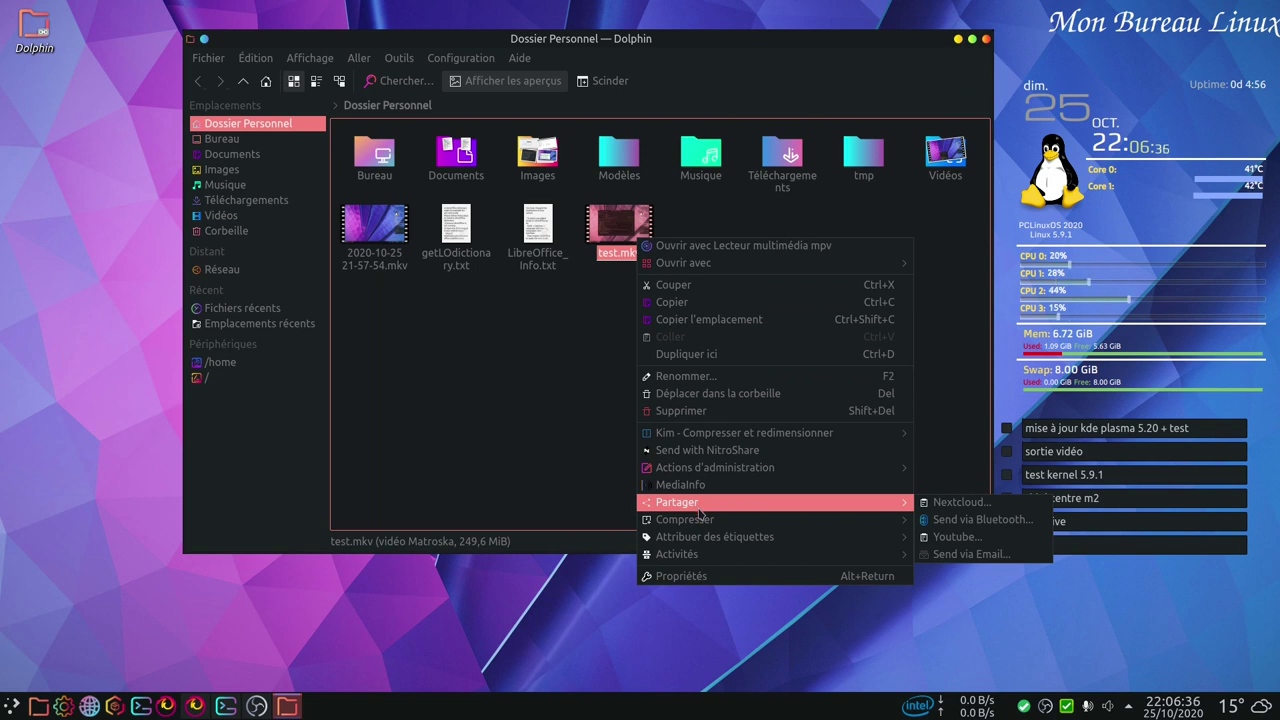
left_click(560, 405)
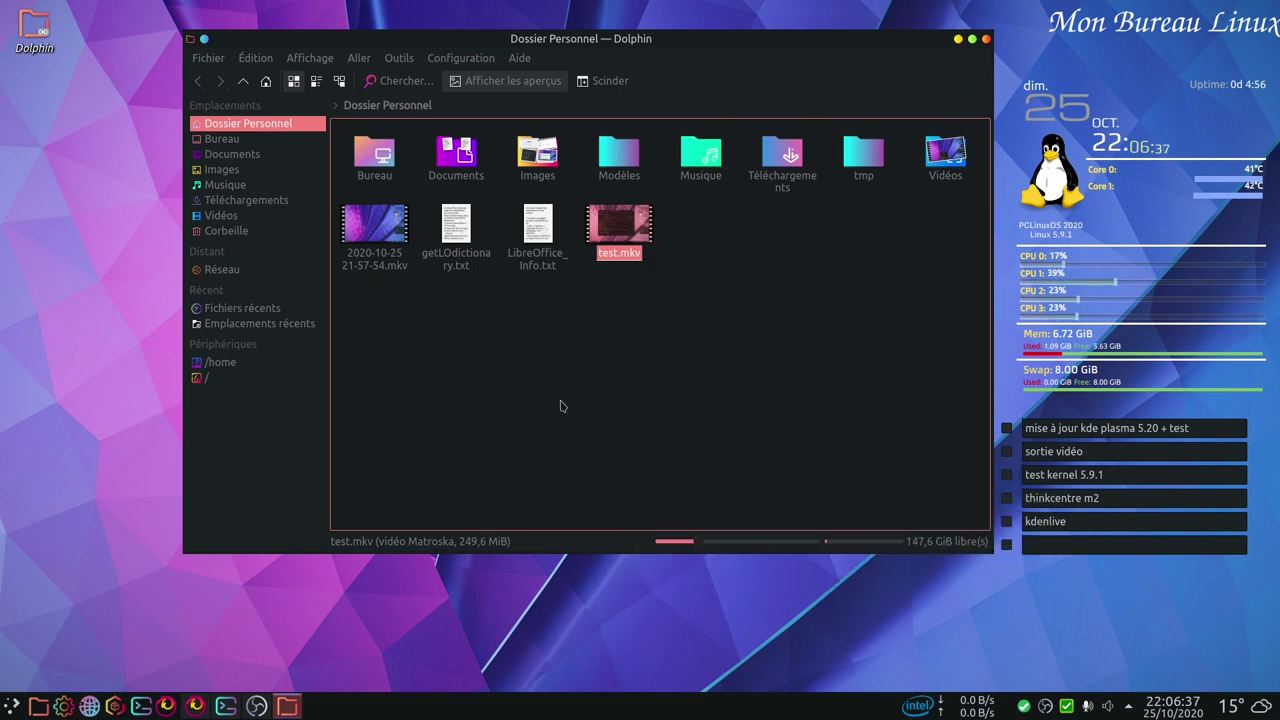
right_click(545, 240)
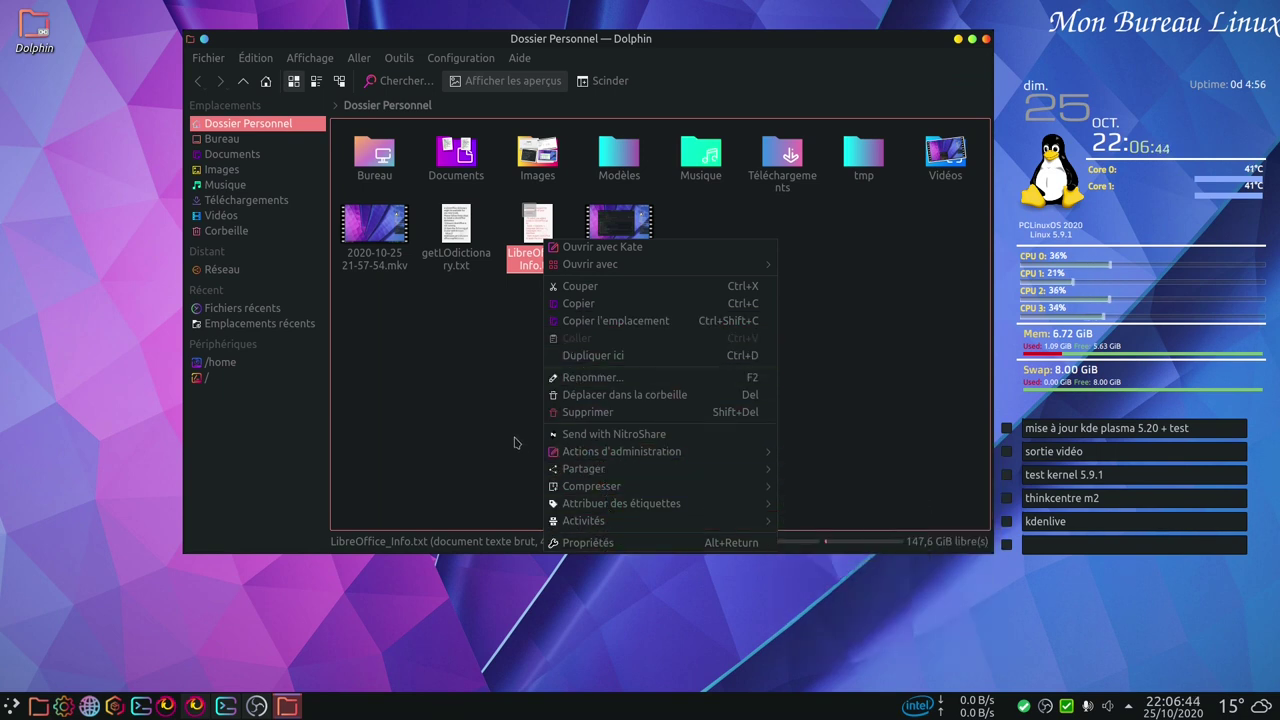
left_click(505, 405)
- Examine the actions offered for the Images folder, including "Actions d'administration", without applying any
right_click(538, 165)
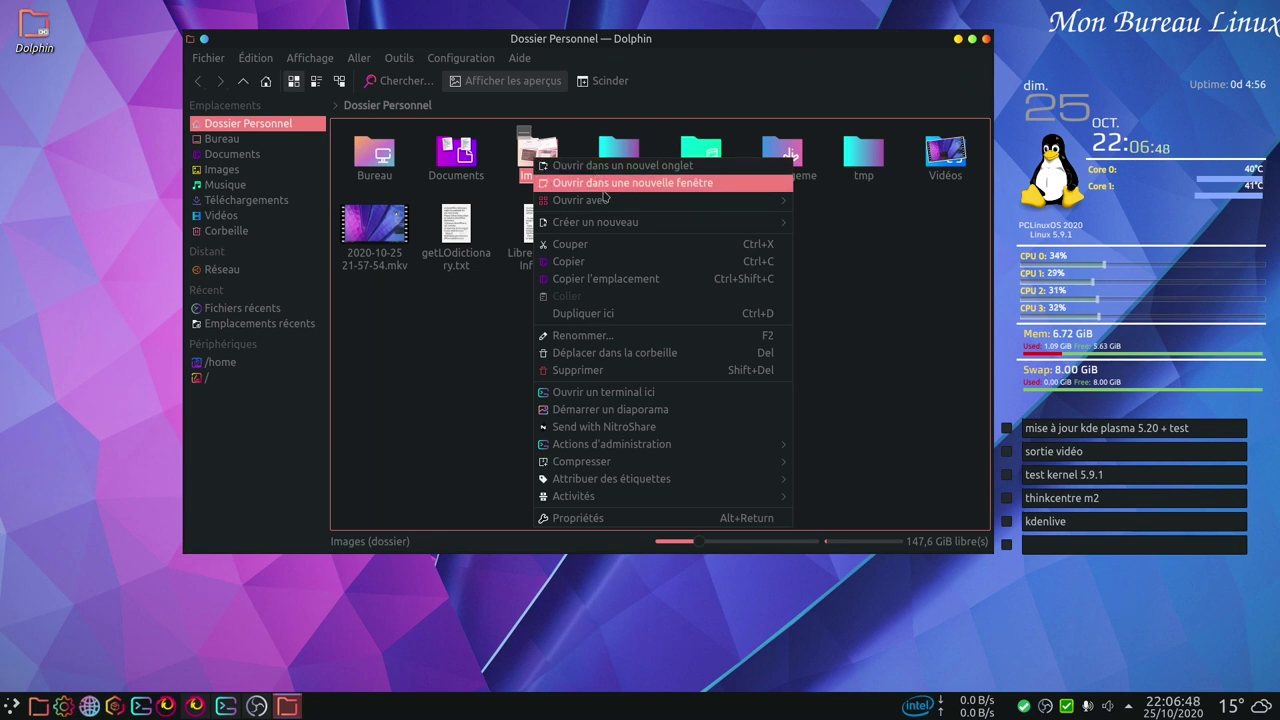
mouse_move(593, 226)
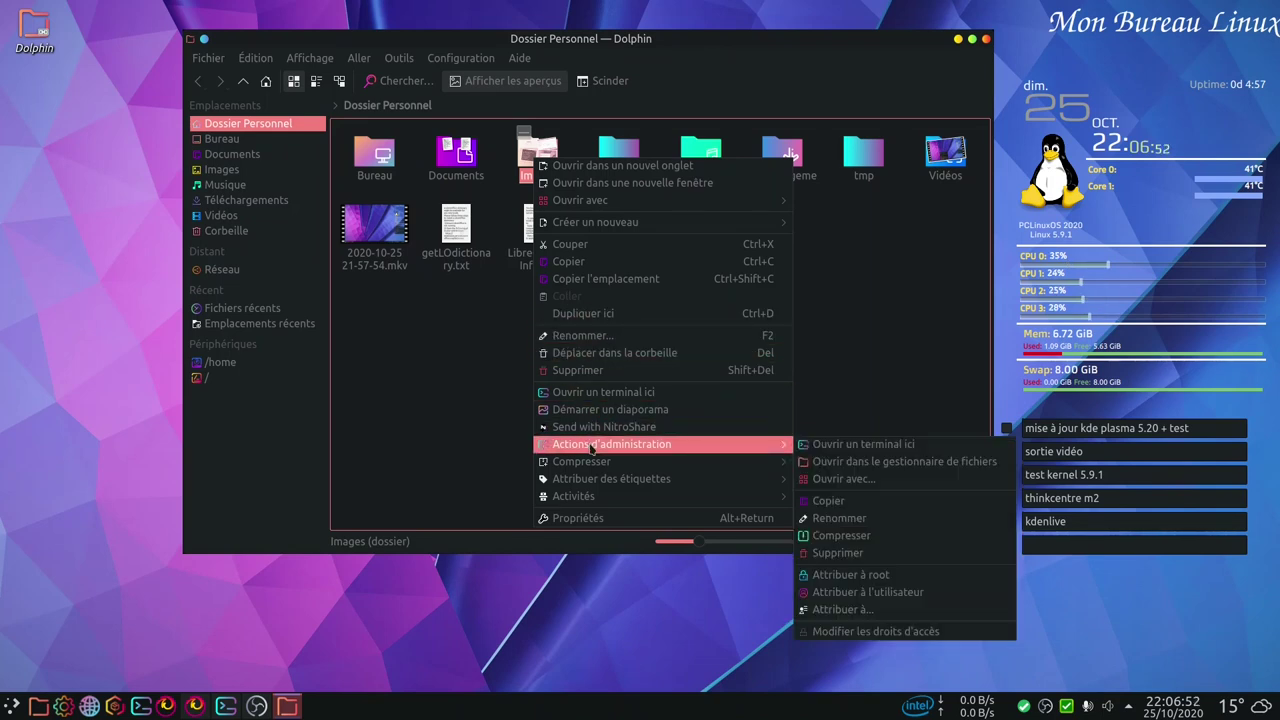
left_click(401, 347)
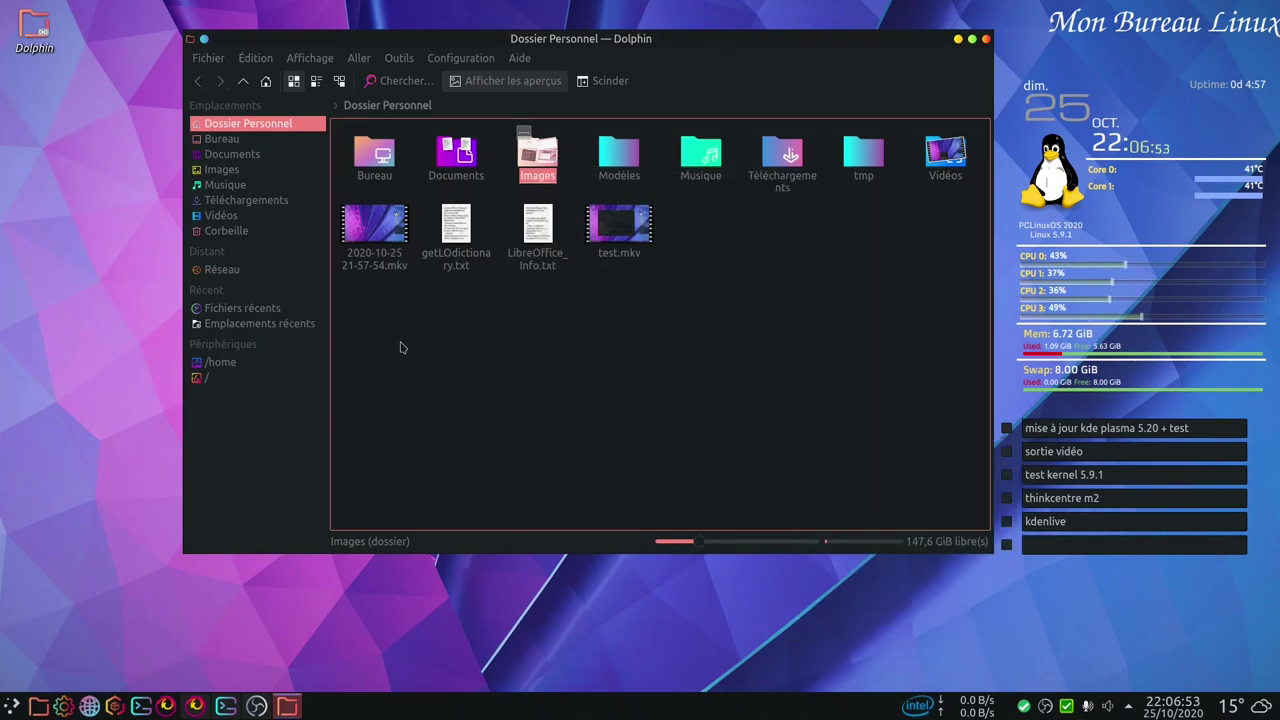
- Visit the Musique, Images and Documents places, return to Musique and close the file manager
left_click(265, 185)
left_click(248, 169)
left_click(248, 155)
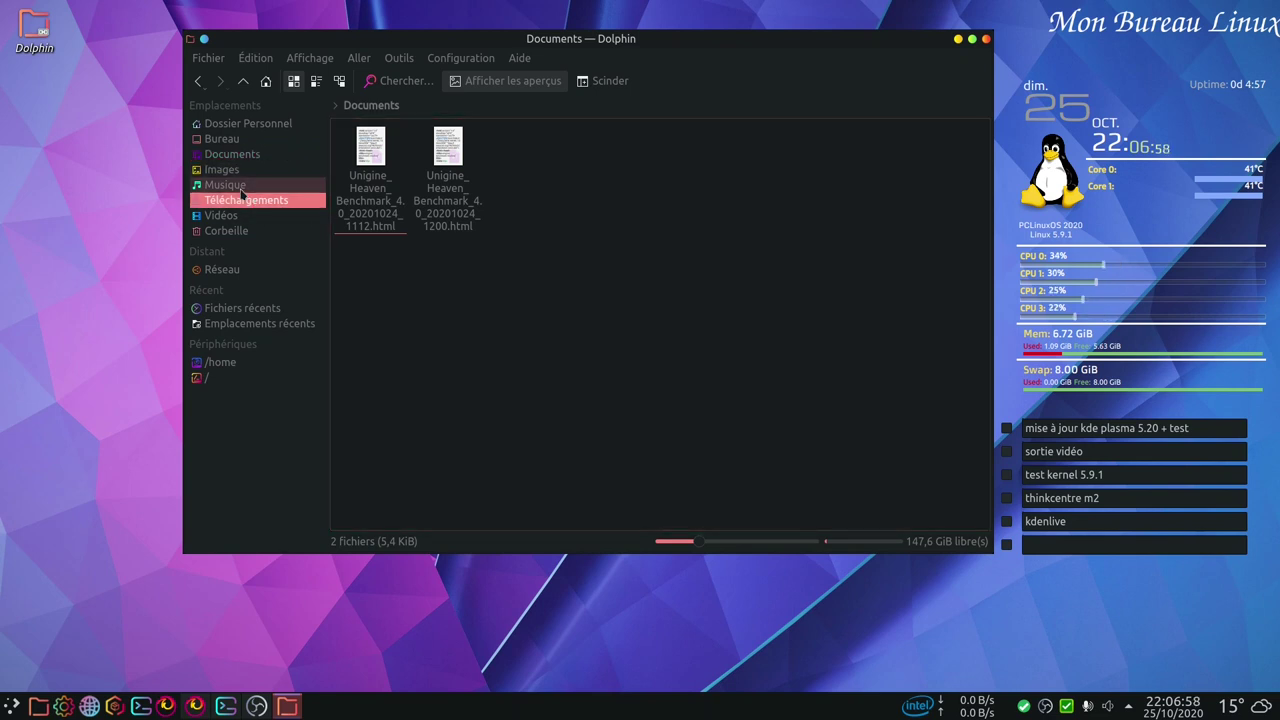
left_click(292, 186)
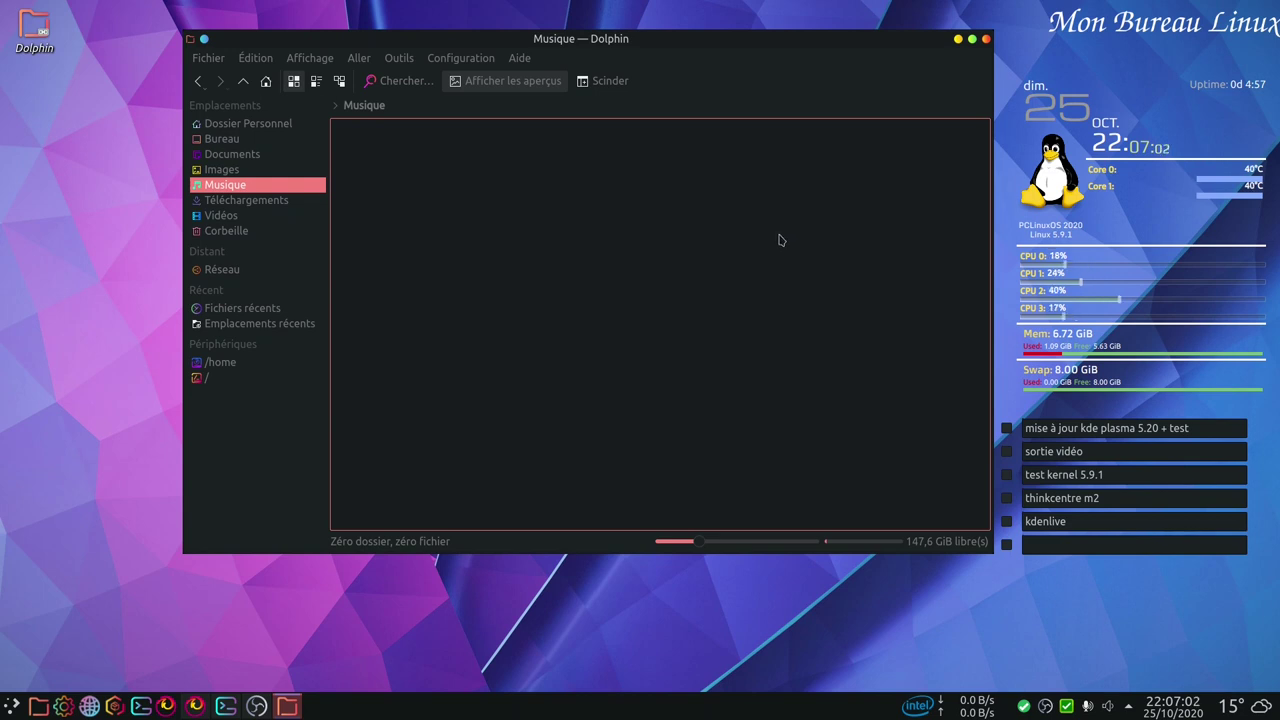
left_click(987, 39)
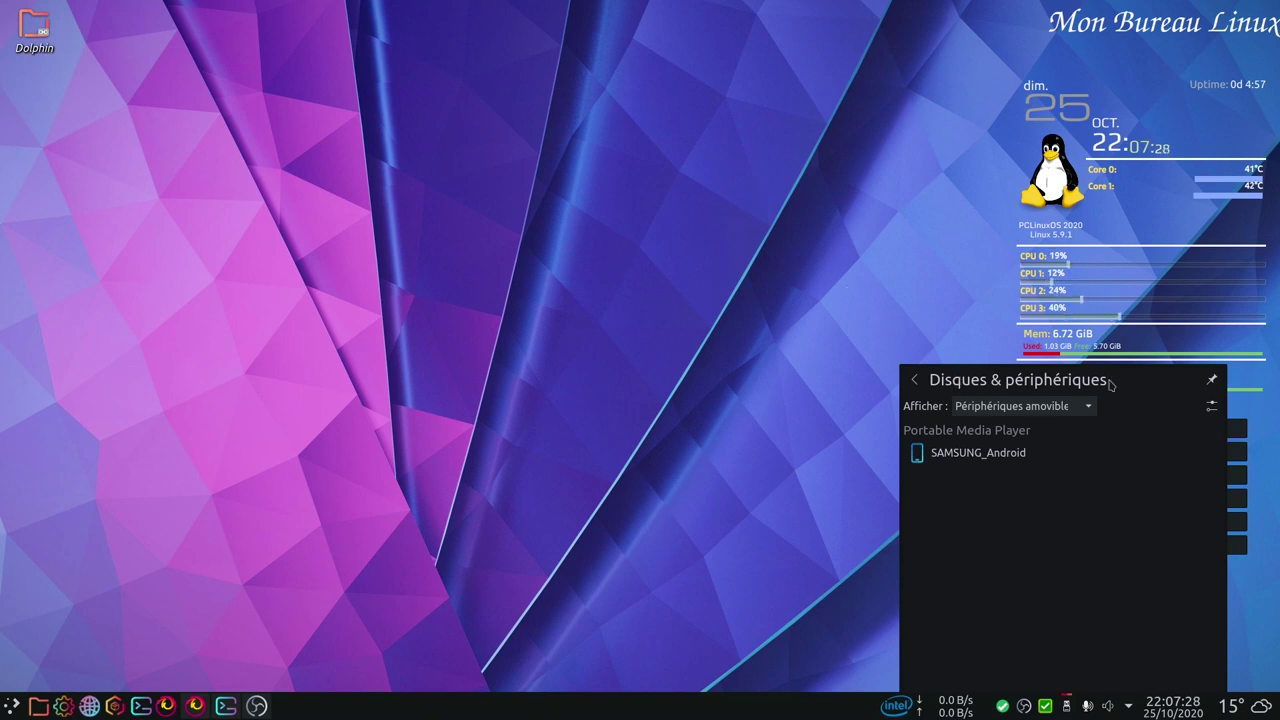
- Browse the SAMSUNG_Android device's files in the file manager, look into Card and return to the device's root
left_click(977, 463)
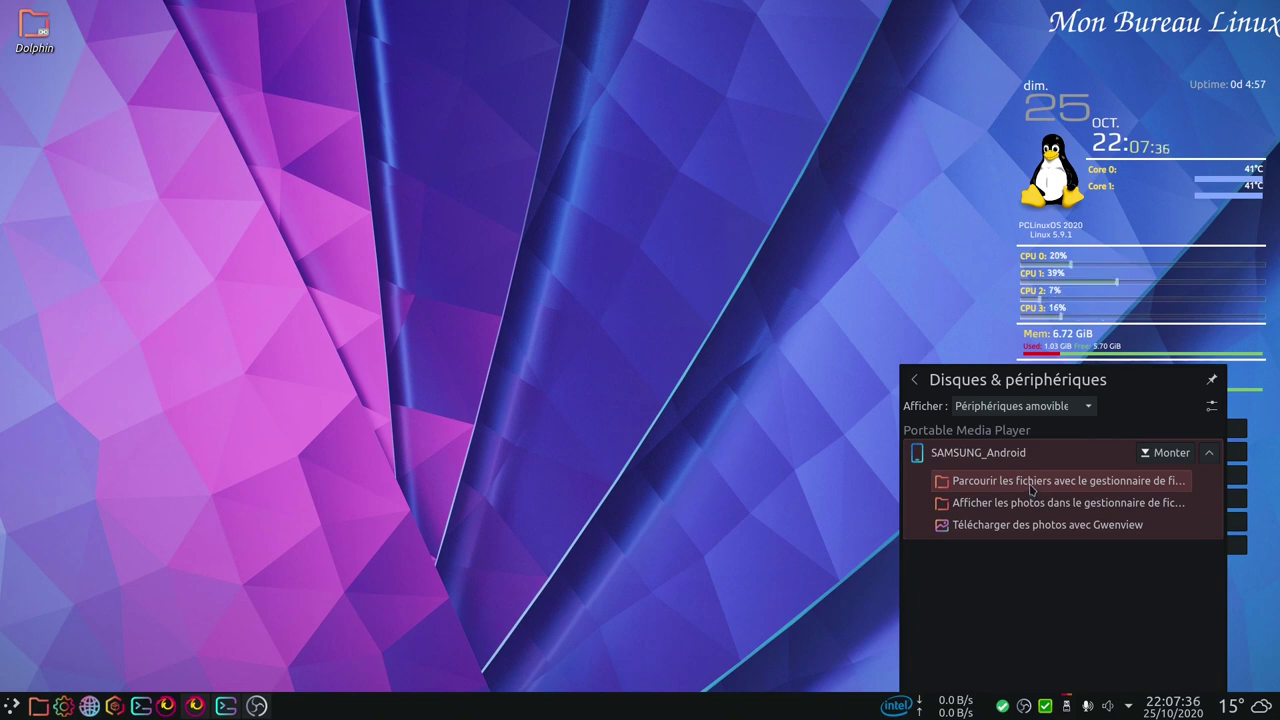
left_click(1031, 482)
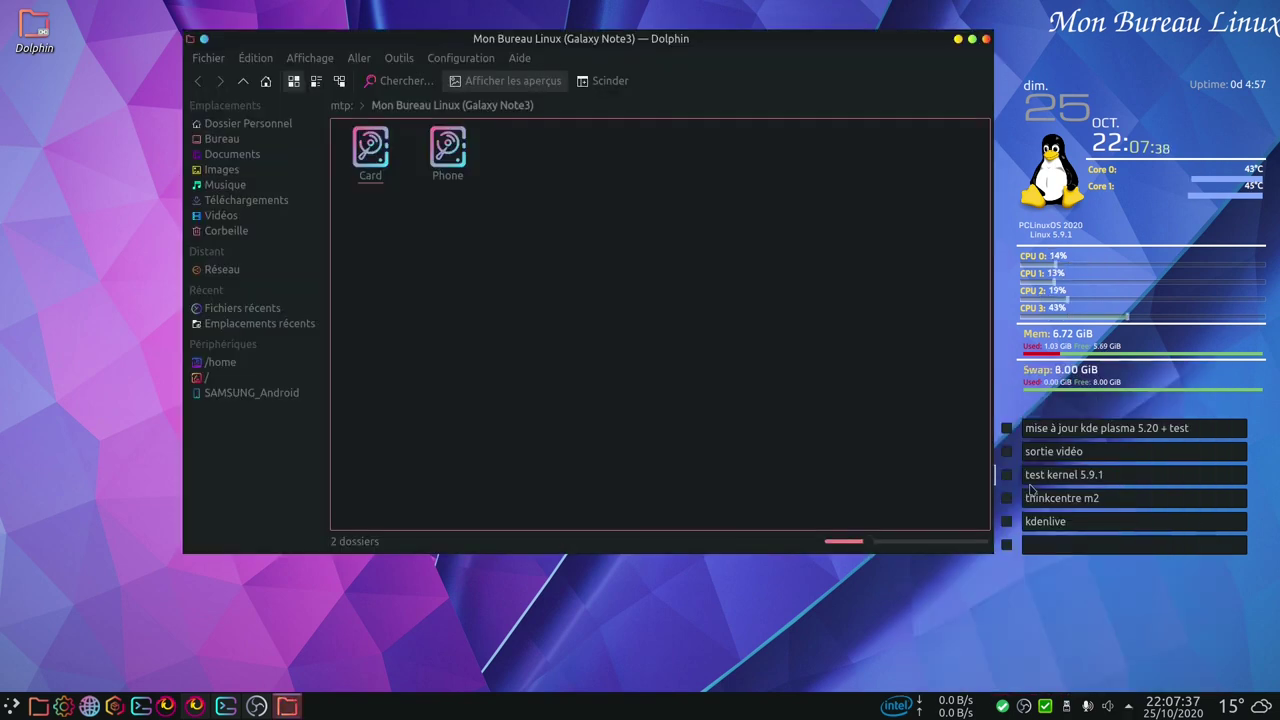
left_click(367, 185)
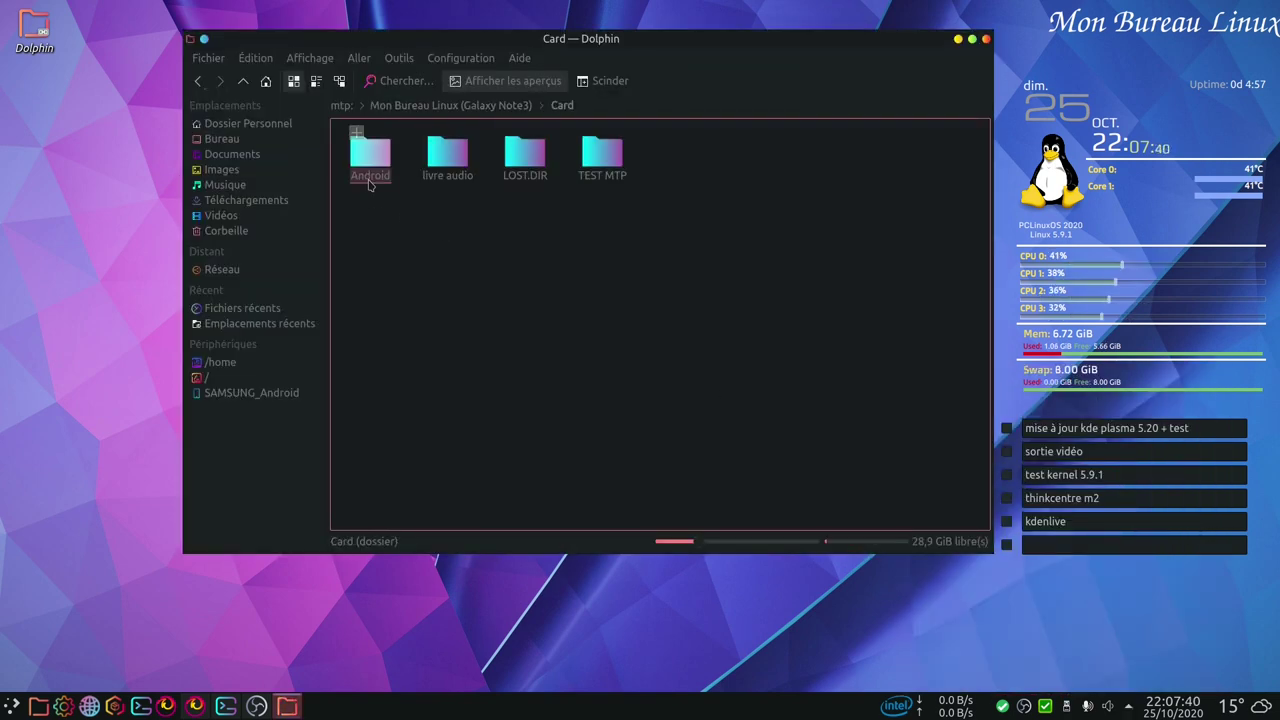
left_click(465, 113)
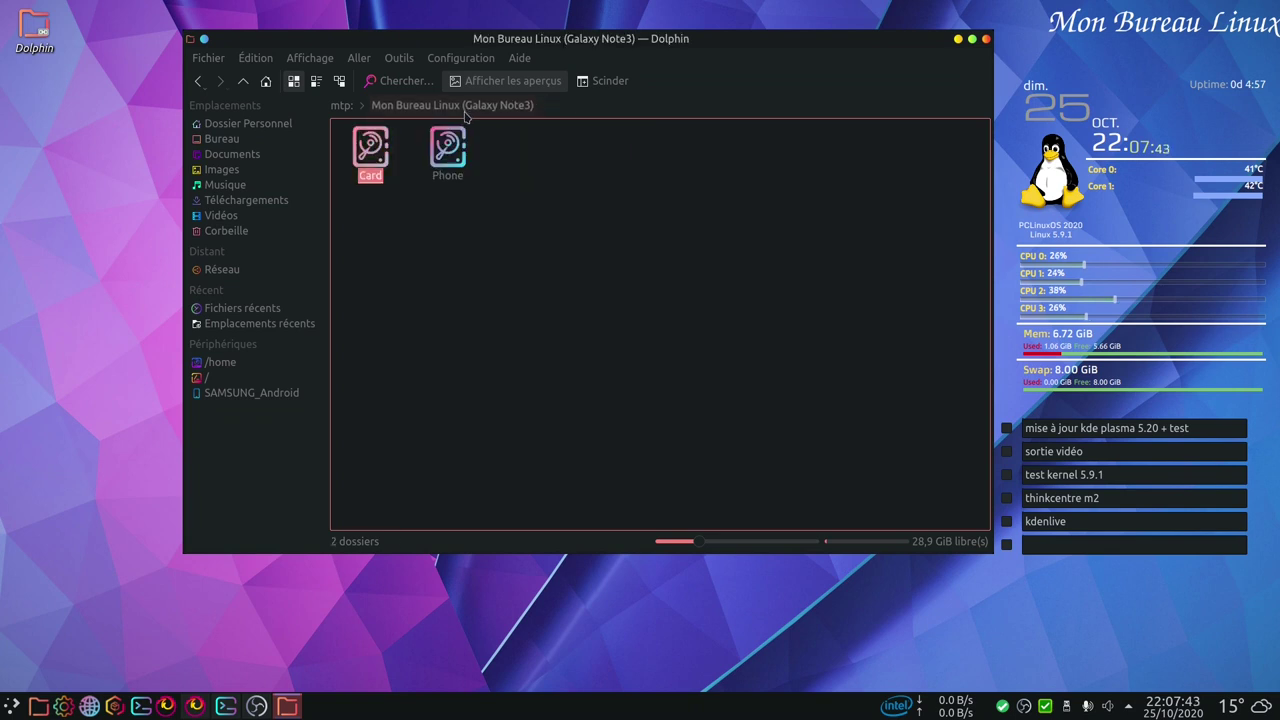
- Look through the device's Phone storage down to the DCIM/Camera folder and go back up to DCIM
double_click(448, 184)
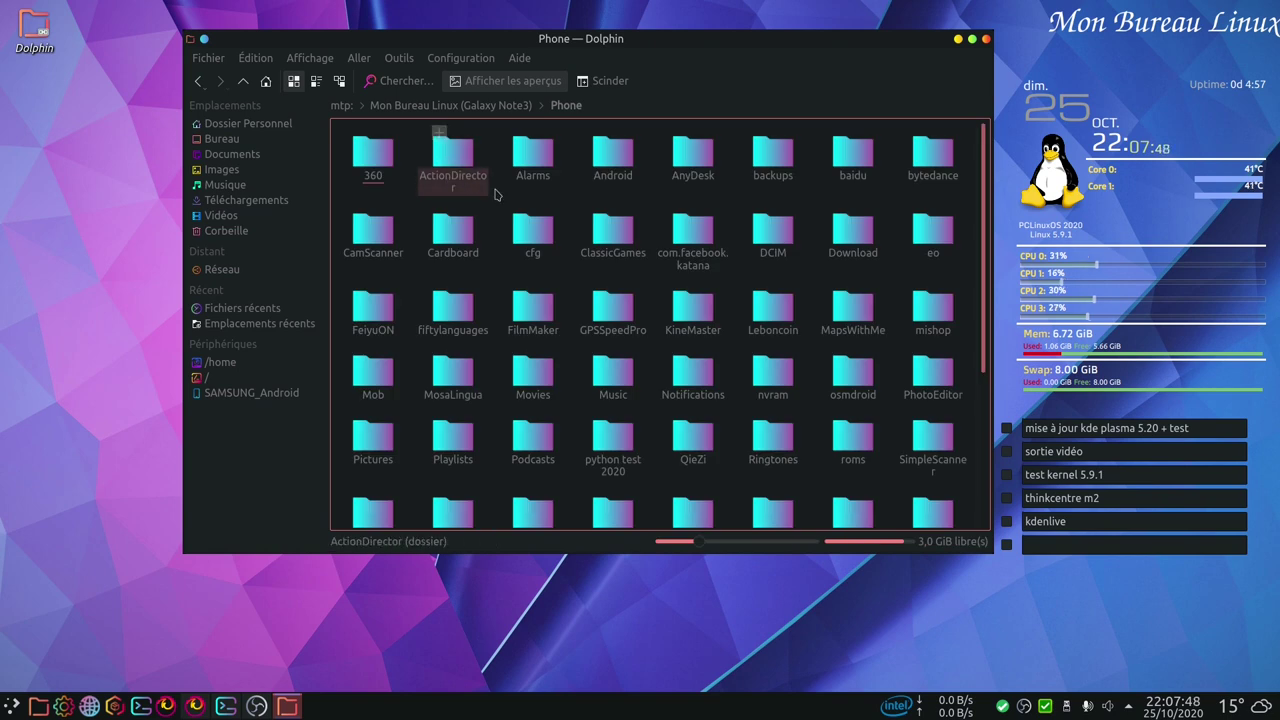
double_click(786, 257)
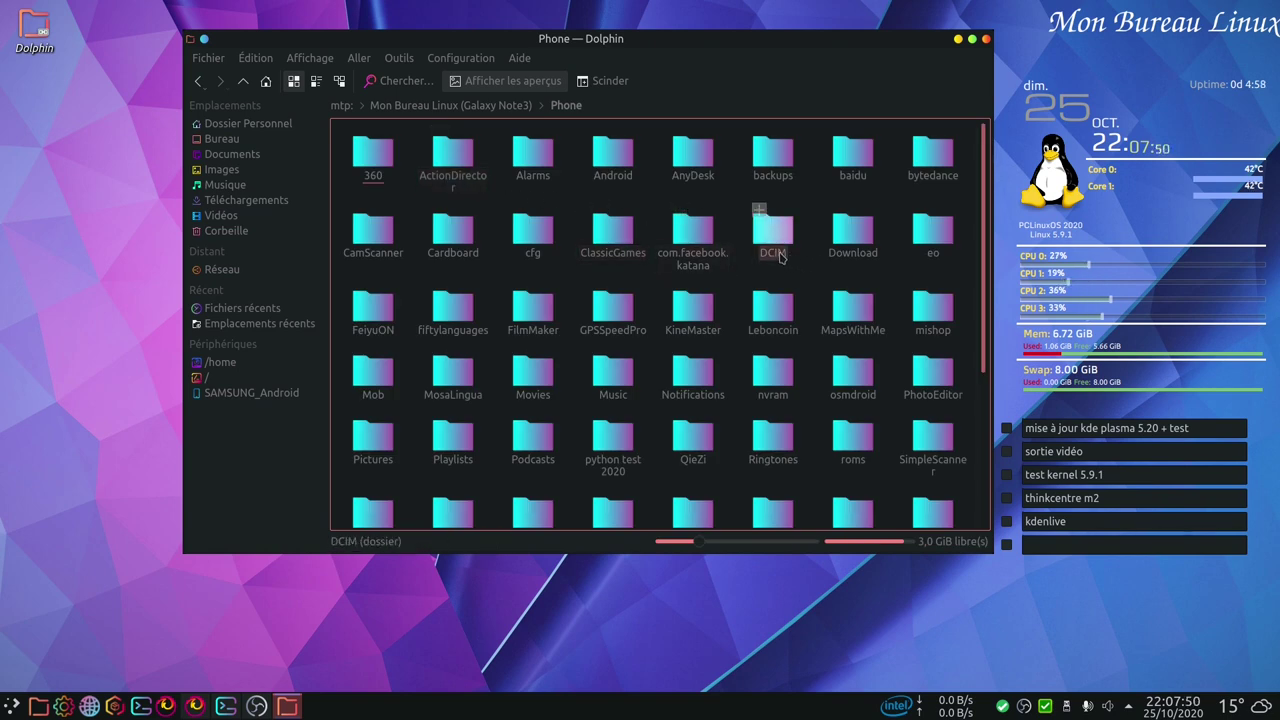
double_click(375, 172)
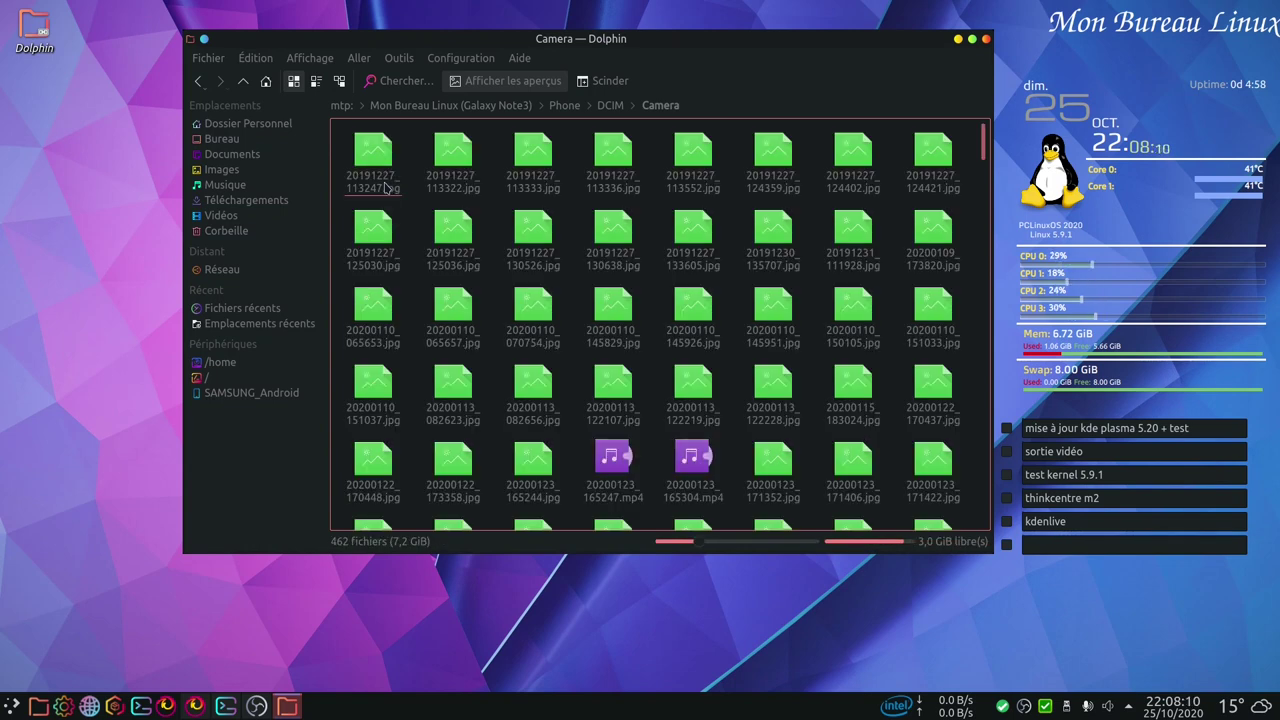
left_click(616, 106)
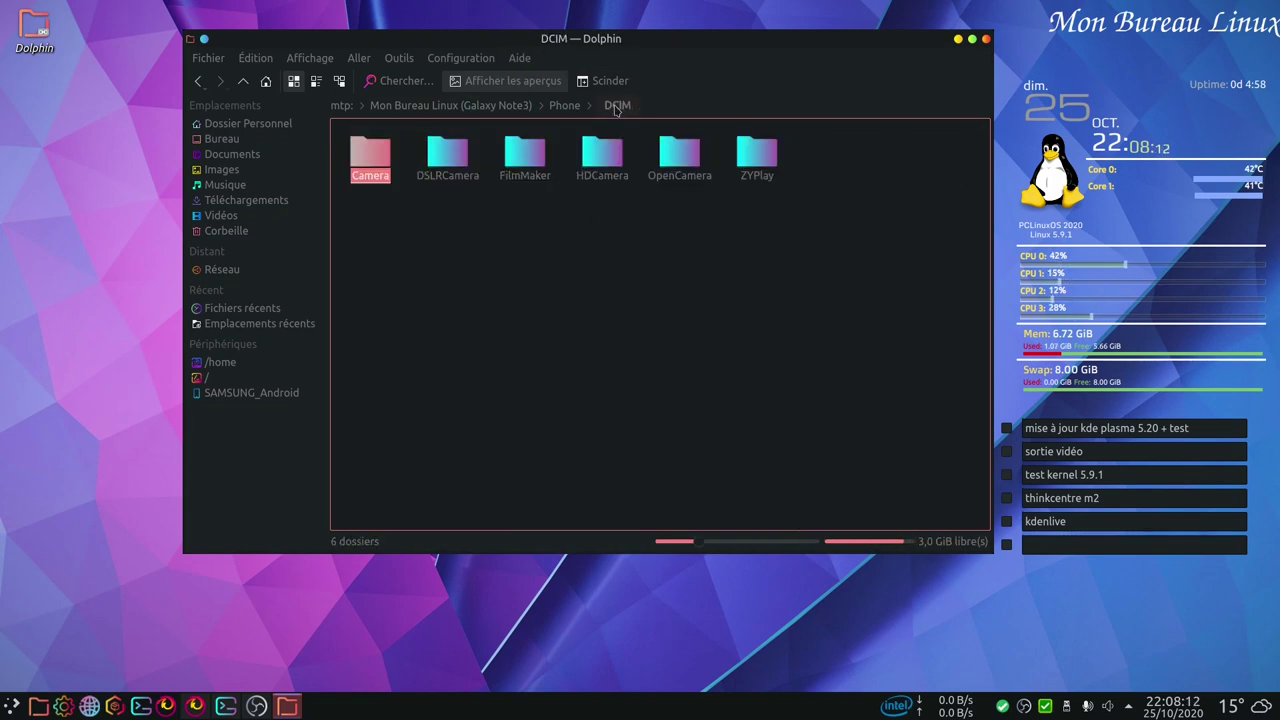
- Return to the phone's Phone storage and permanently delete hp2020.pdf
left_click(562, 106)
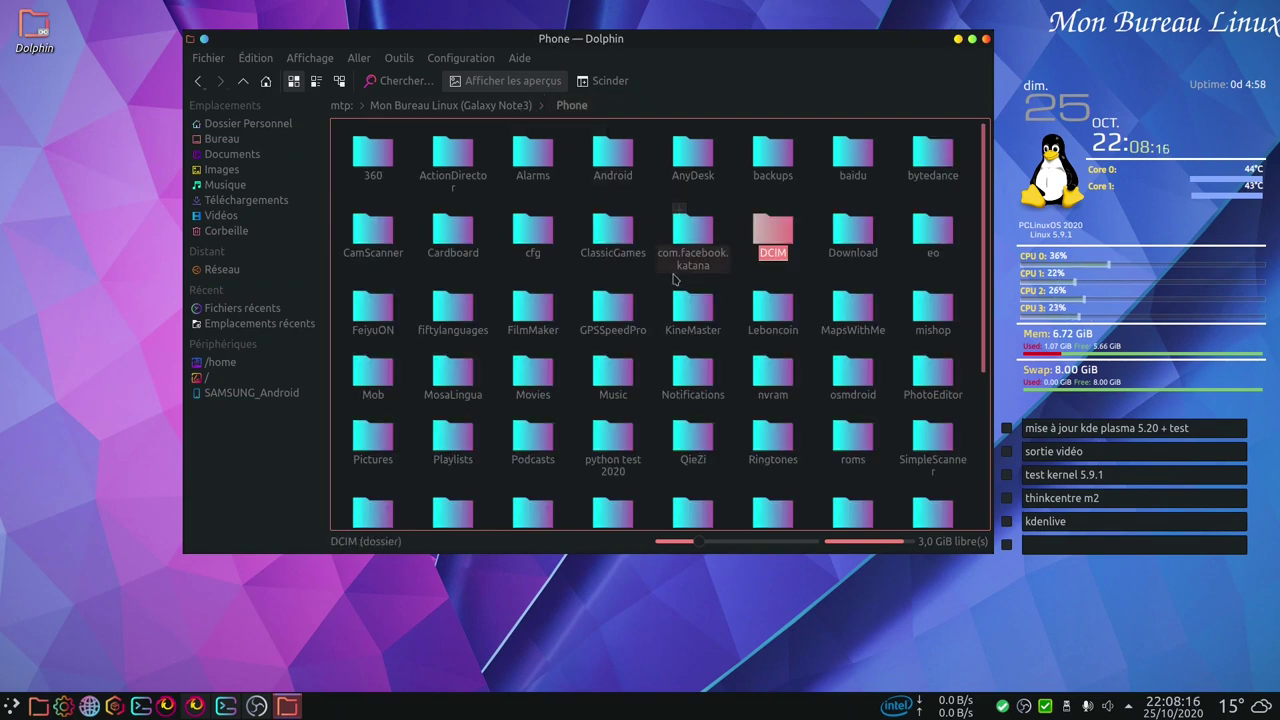
scroll(677, 277, "down", 2)
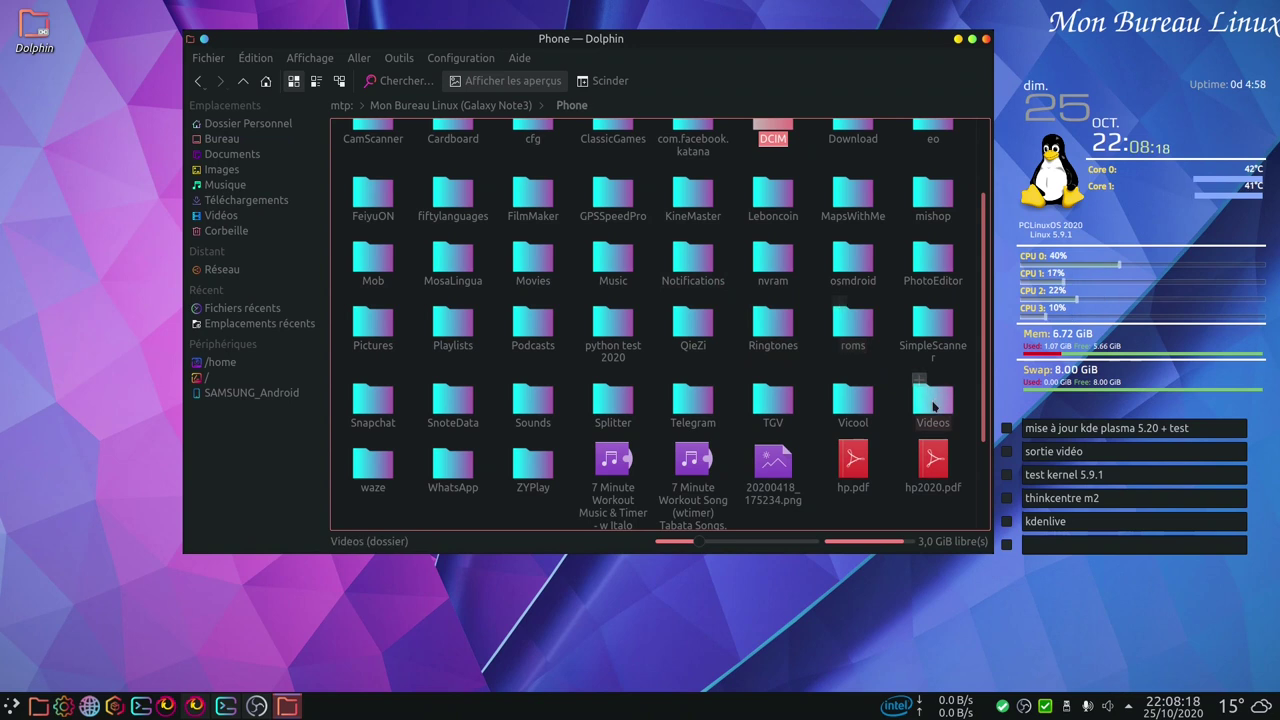
right_click(938, 460)
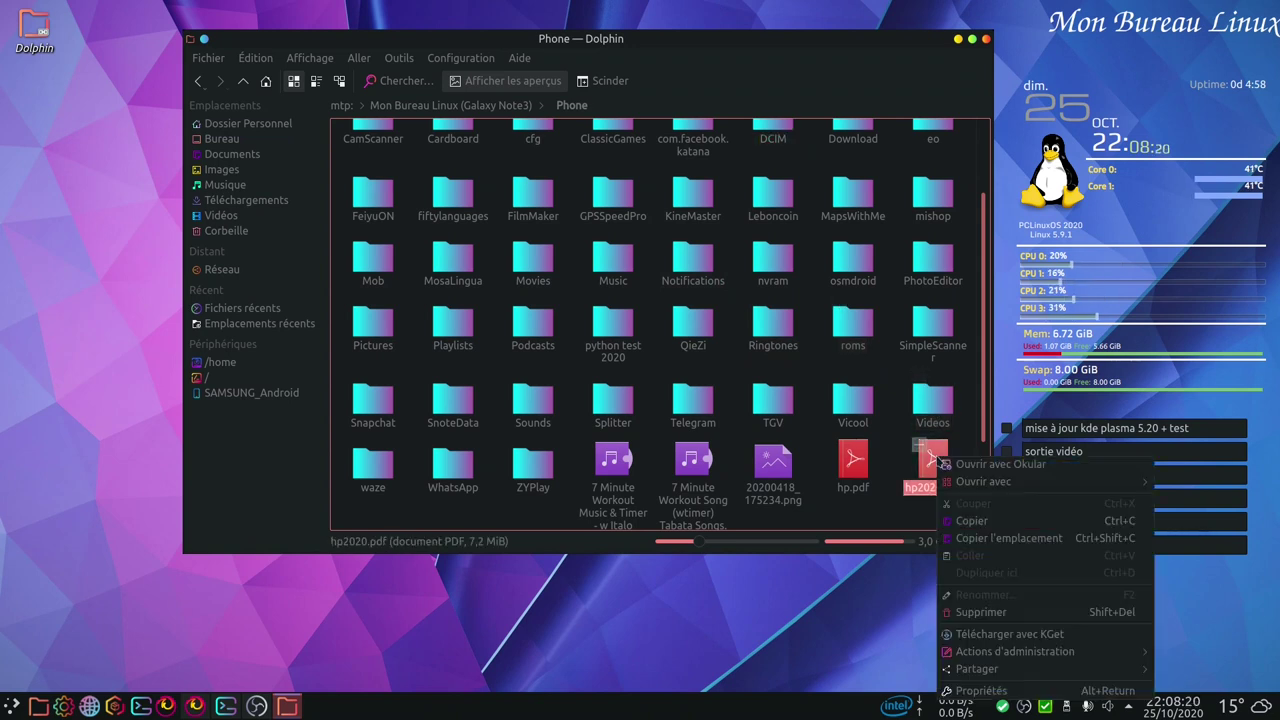
left_click(980, 612)
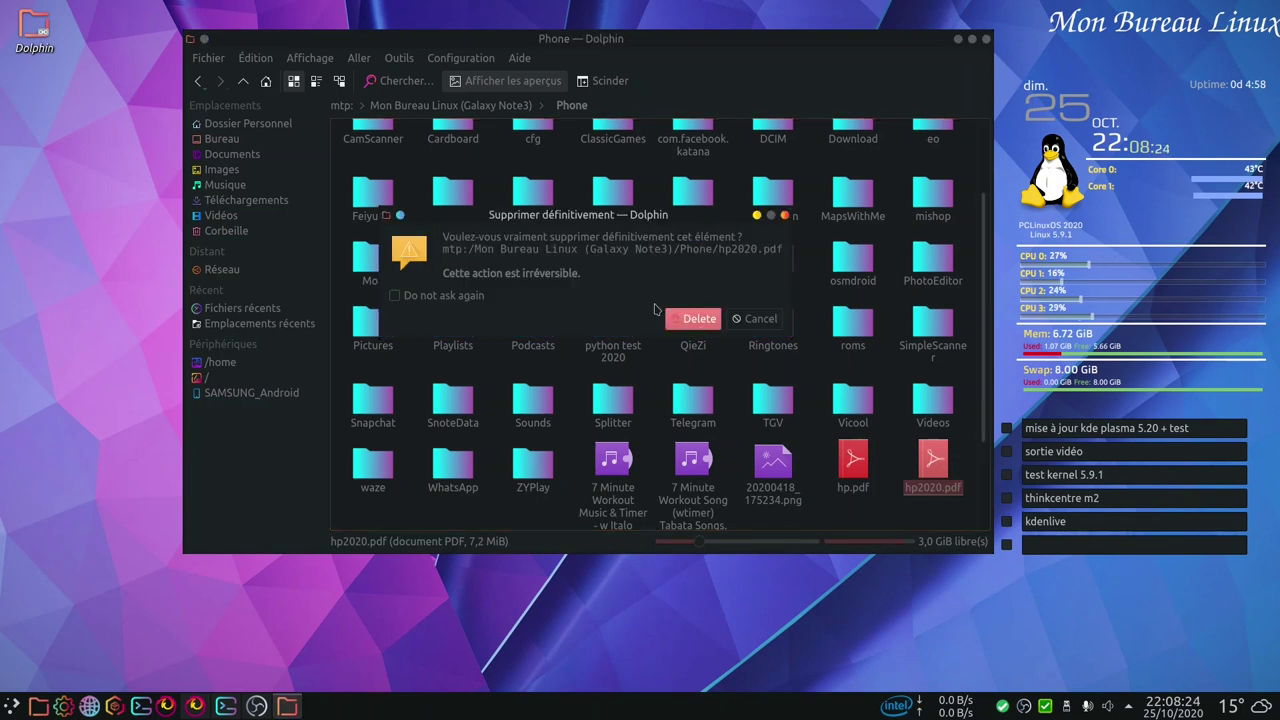
left_click(685, 316)
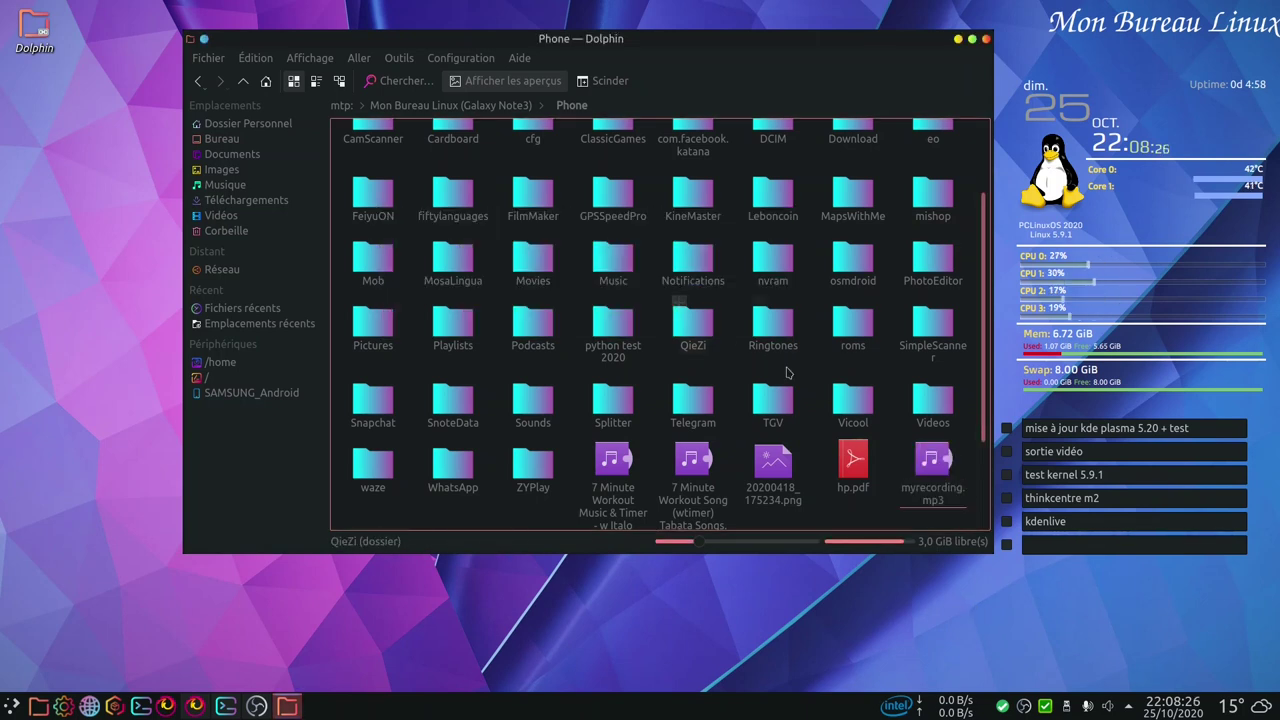
- Open hp.pdf from the Phone storage, skim the start of the manual and close the viewer
double_click(852, 460)
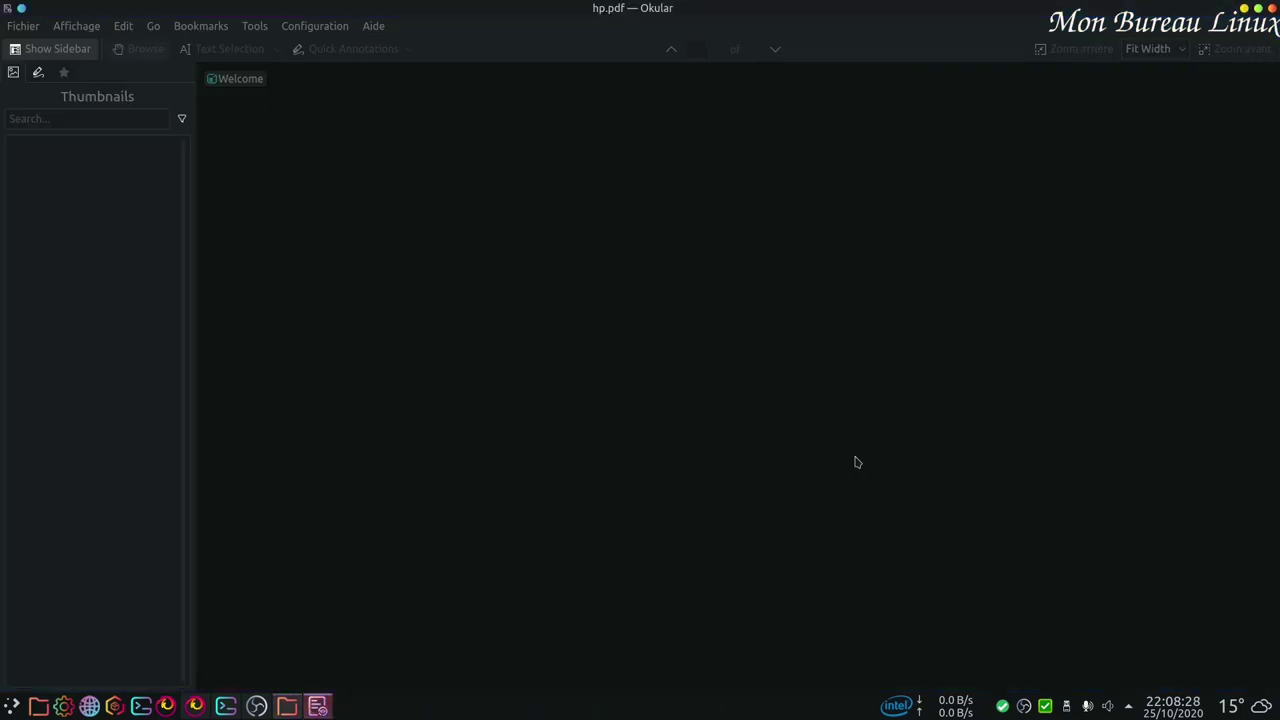
scroll(826, 314, "down", 5)
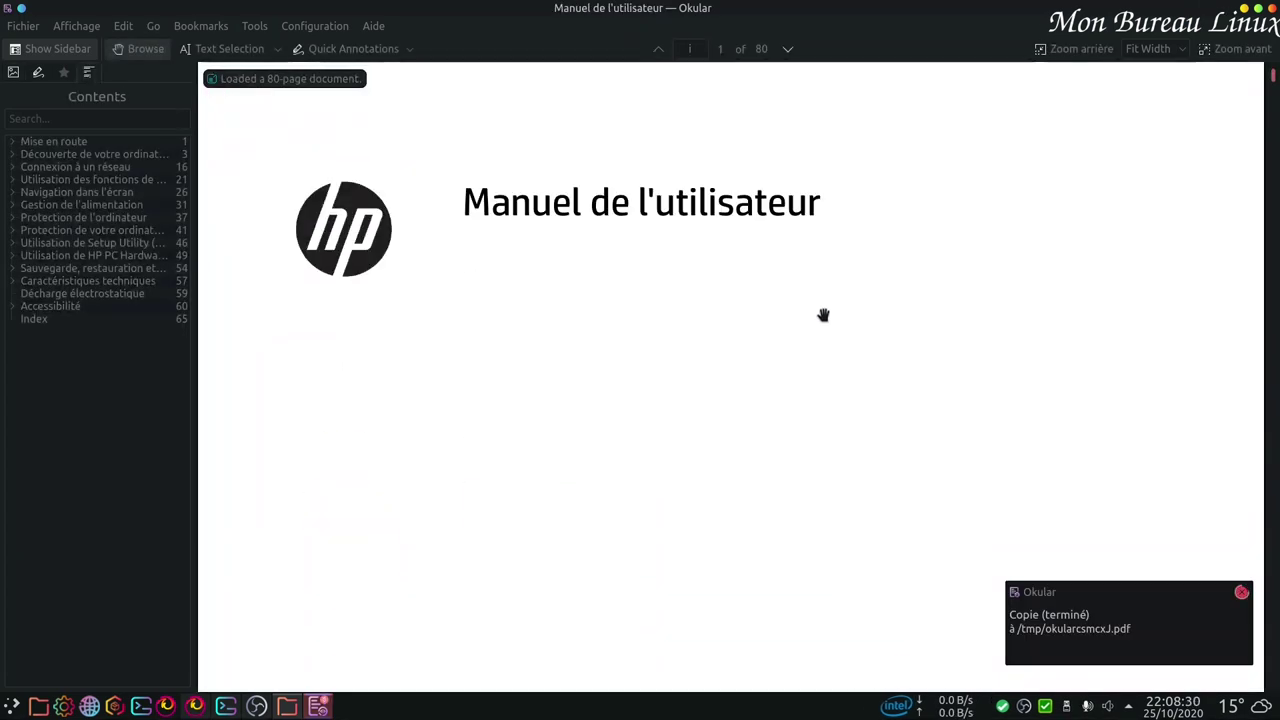
scroll(880, 259, "up", 3)
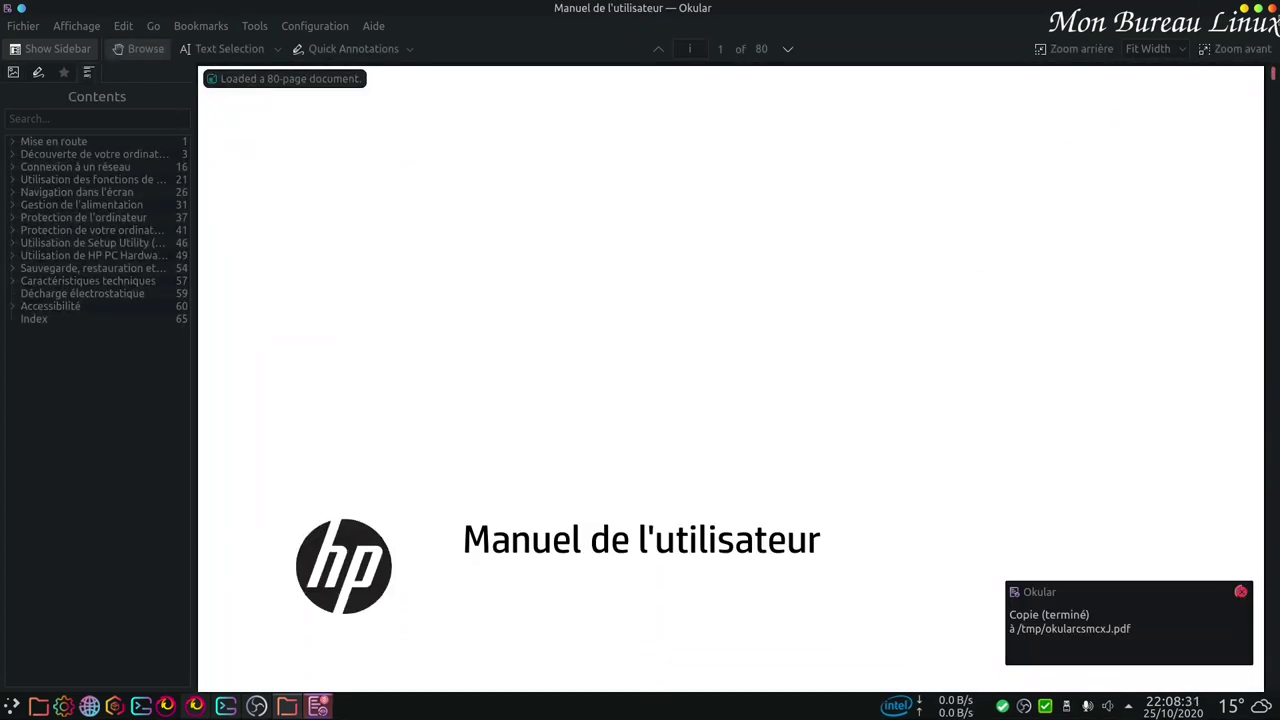
left_click(1272, 9)
- Copy hp.pdf from the phone to the desktop and rename the desktop copy as hp2020.pdf
left_click_drag(848, 461, 65, 205)
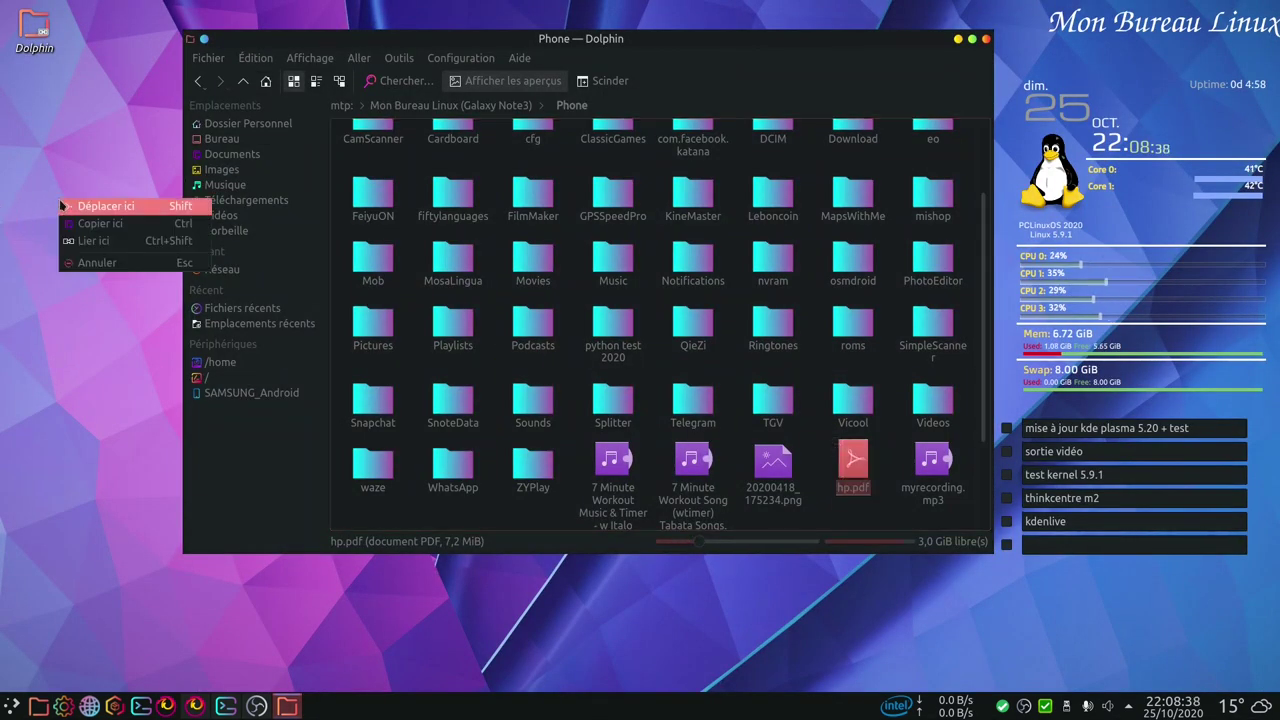
left_click(113, 224)
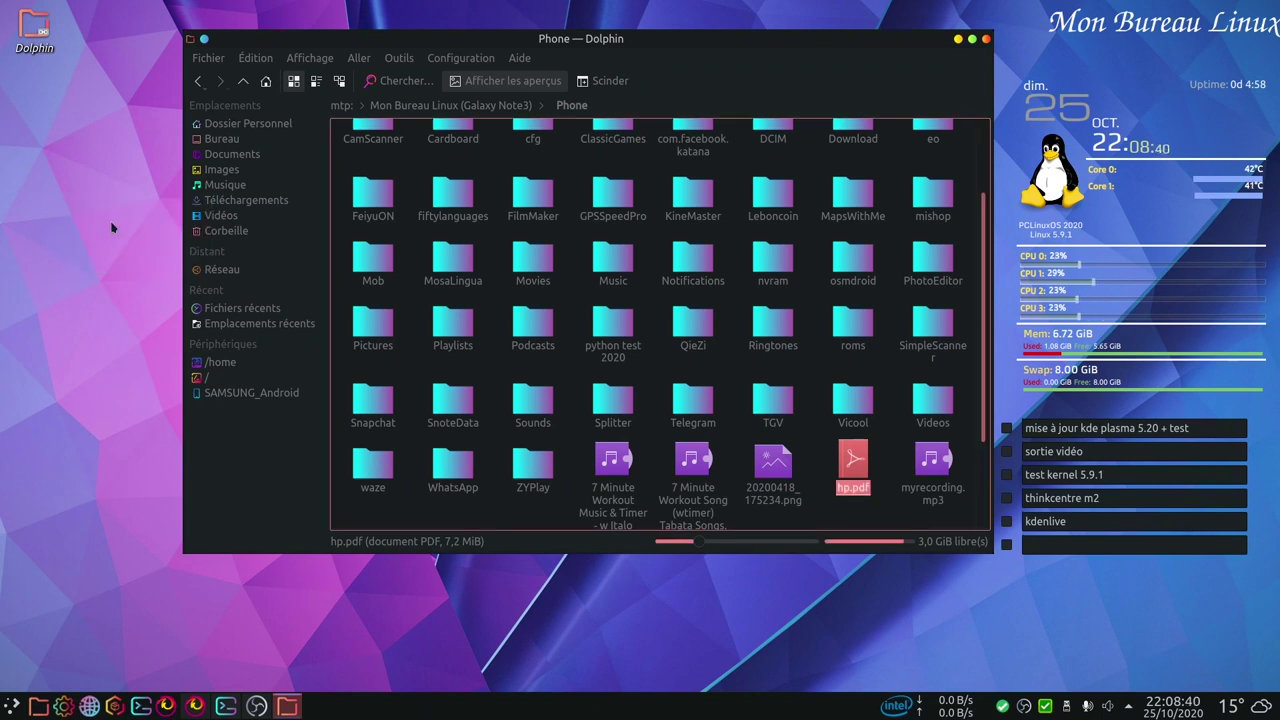
right_click(100, 190)
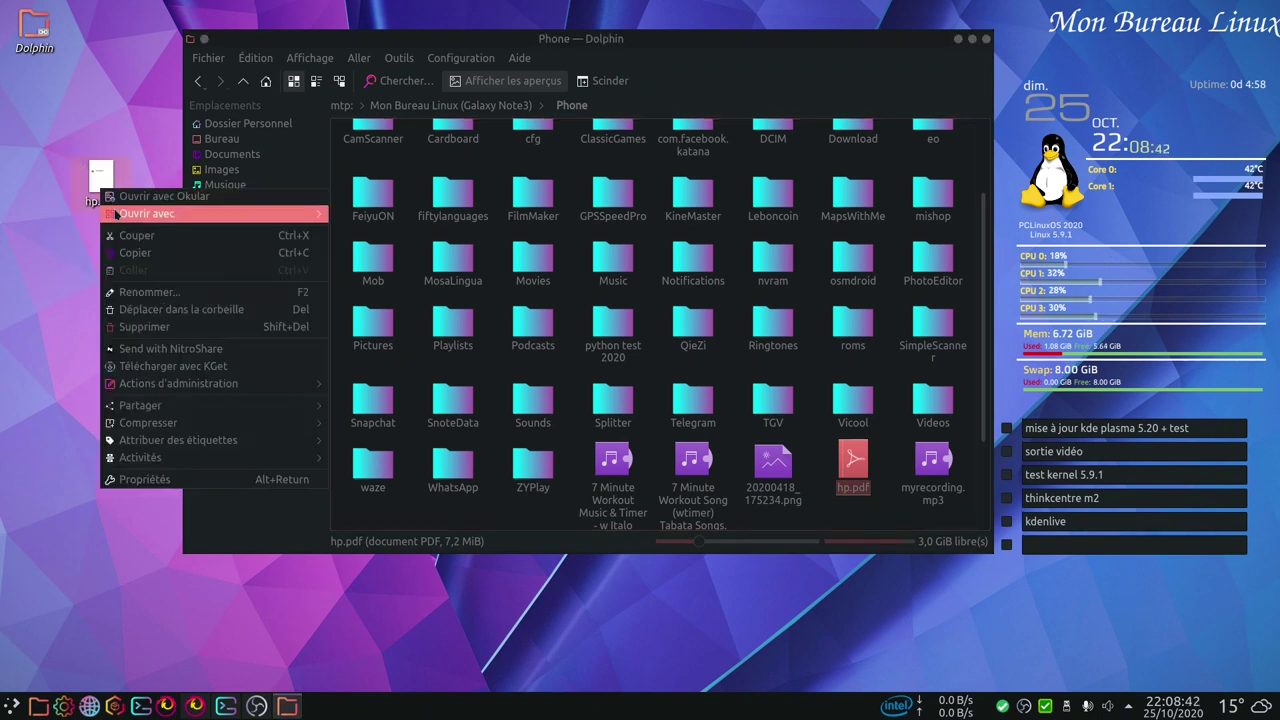
left_click(150, 292)
type("h")
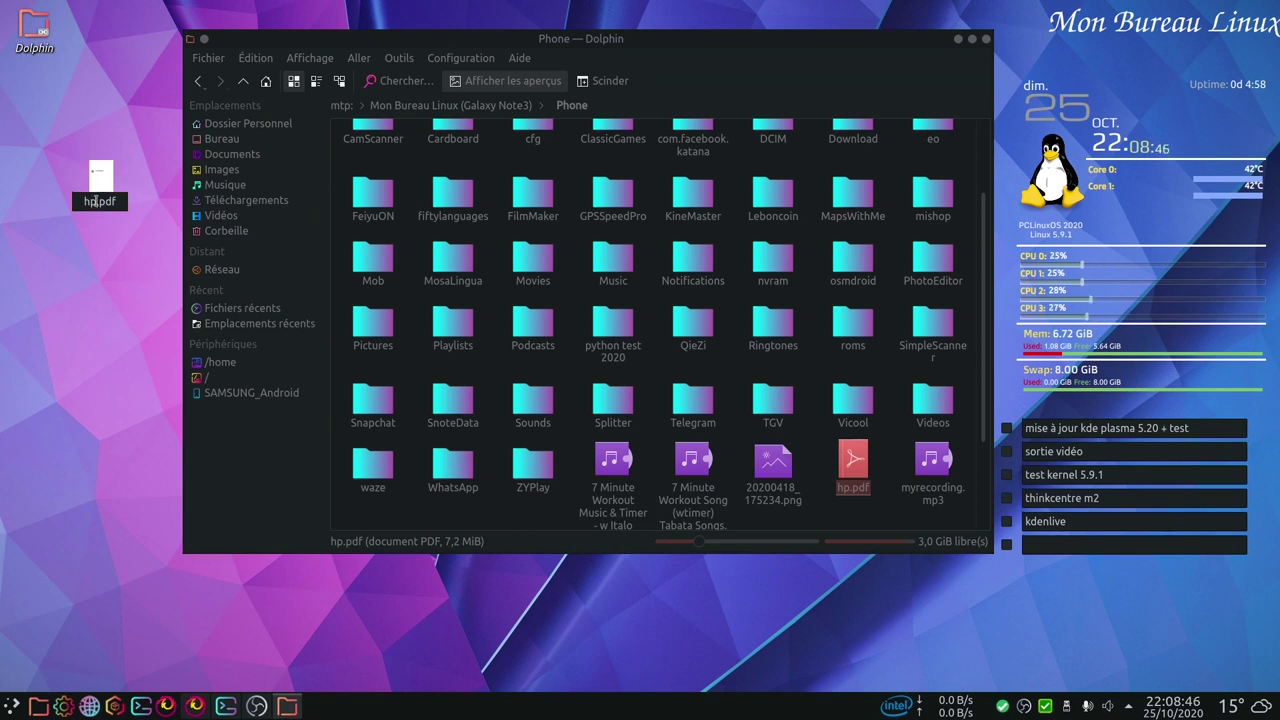
type("p2020")
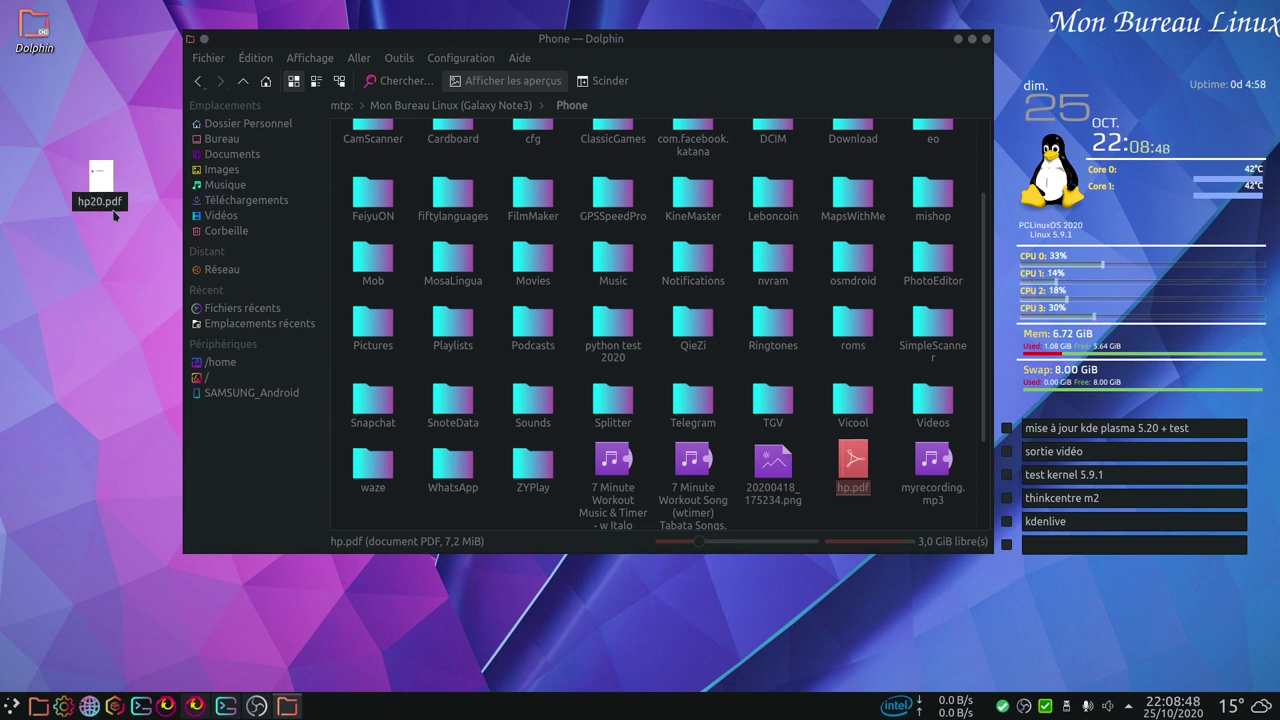
key("Return")
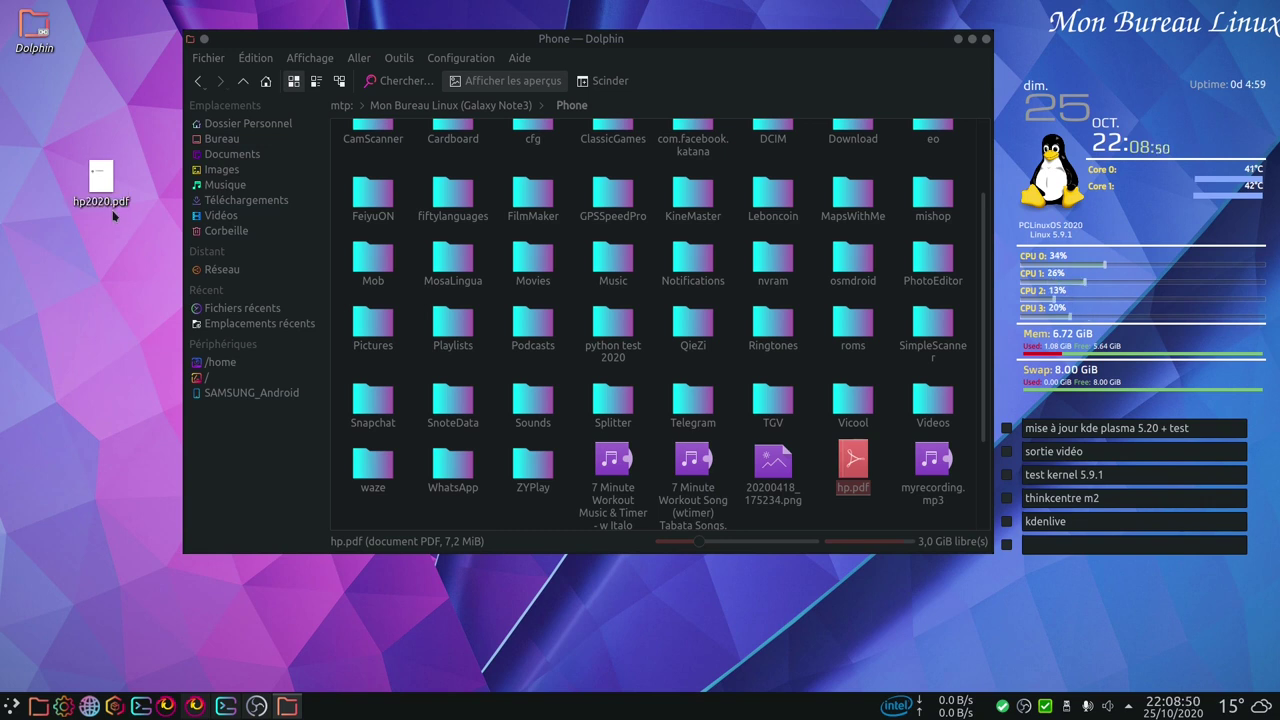
- View hp2020.pdf from the desktop, move the file to the phone's Phone storage and close the file manager
double_click(100, 180)
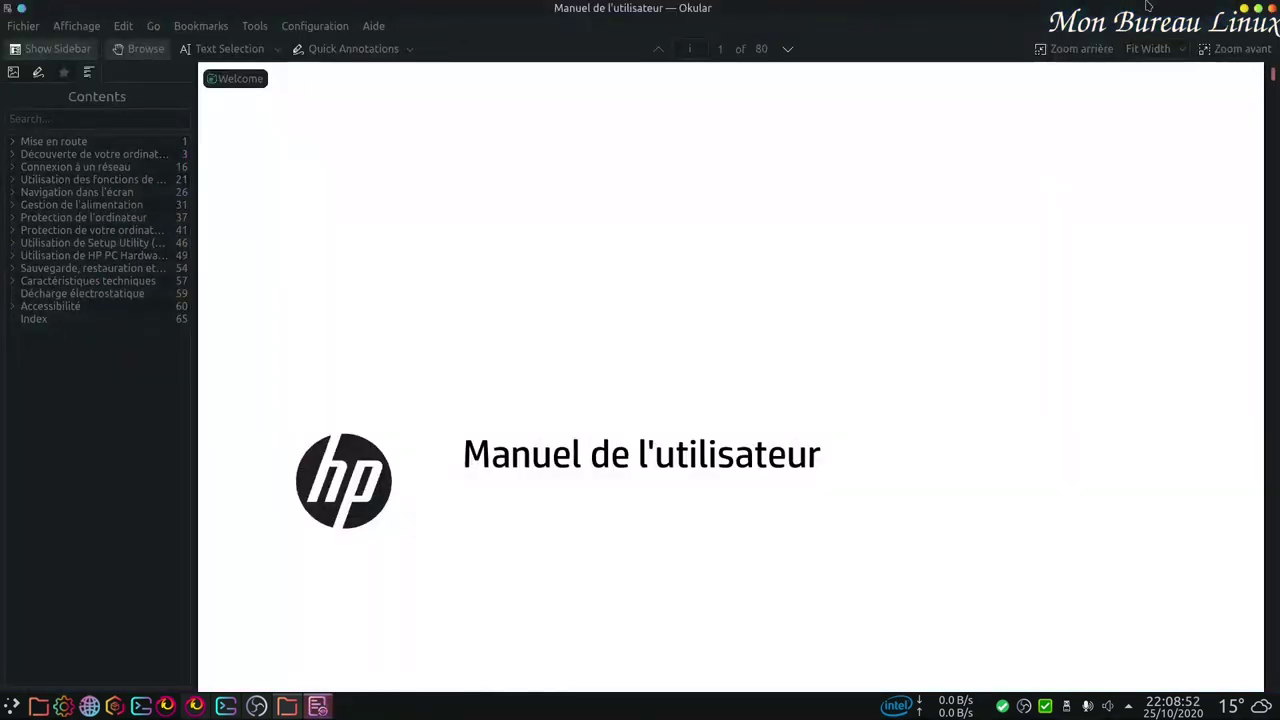
left_click(1272, 8)
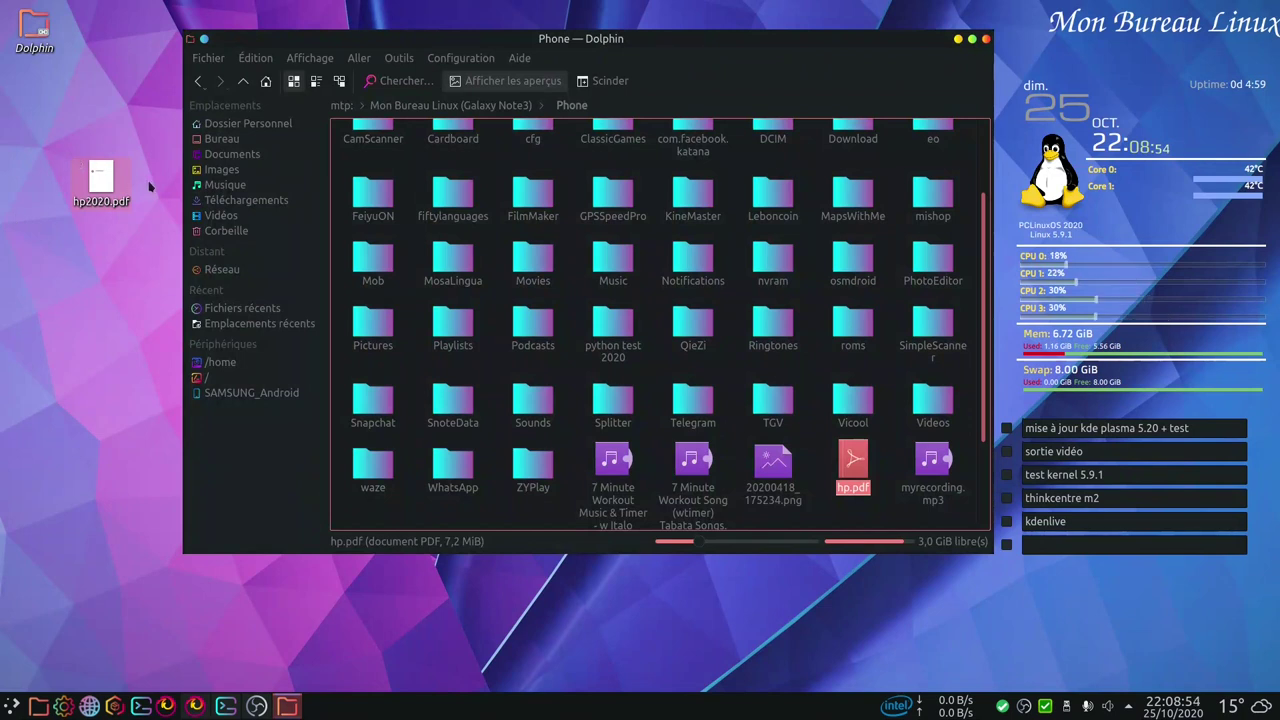
left_click_drag(116, 178, 800, 445)
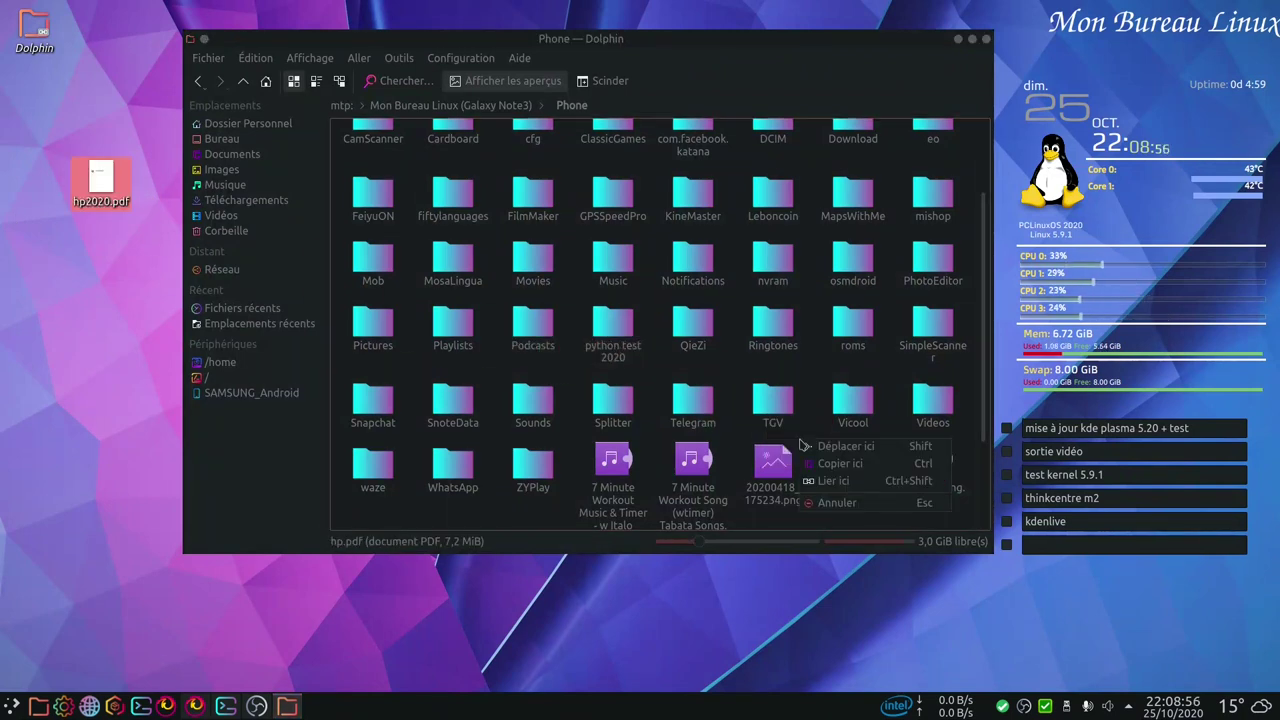
left_click(893, 452)
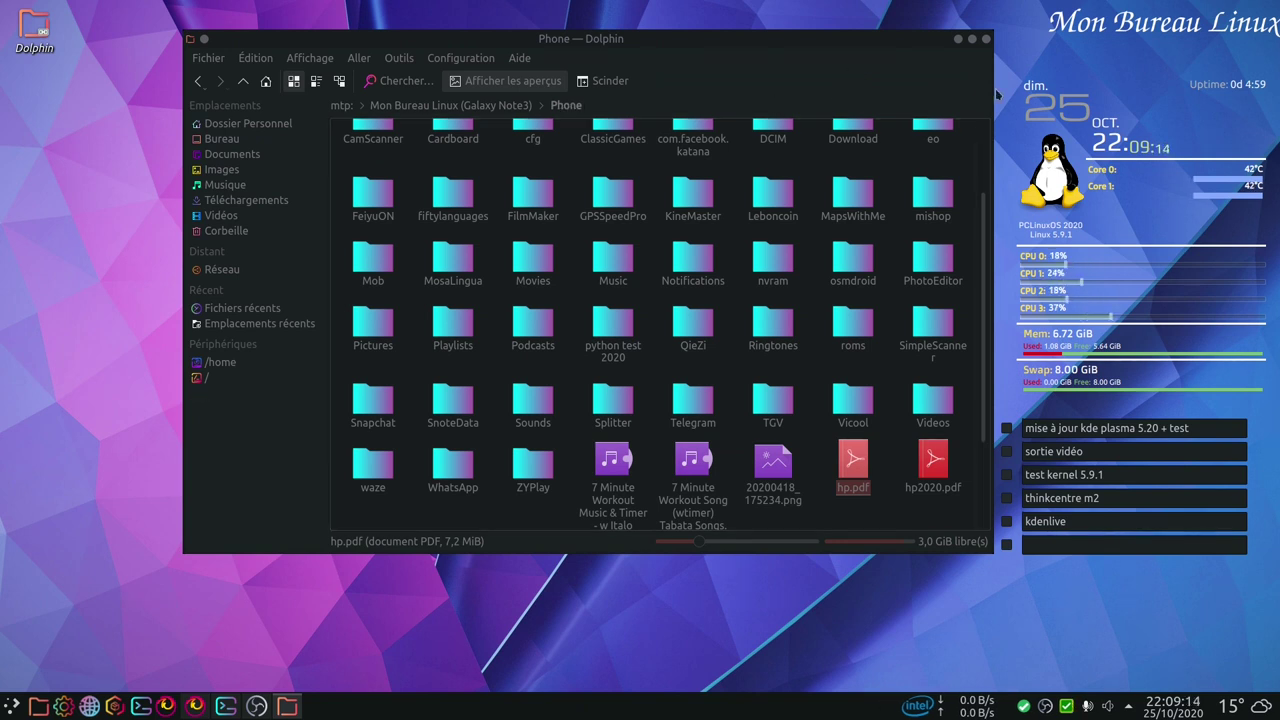
left_click(986, 39)
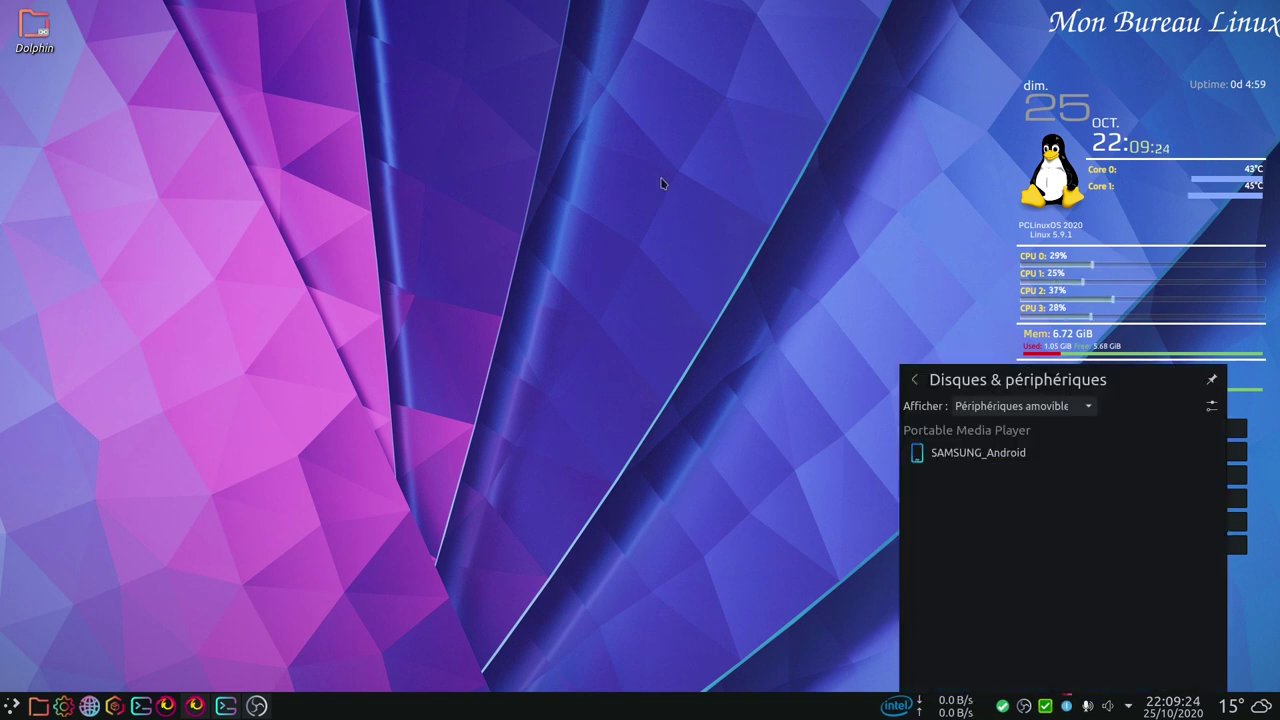
- Browse the reconnected SAMSUNG_Android device's files in the file manager and locate hp2020.pdf in its Phone storage
left_click(963, 455)
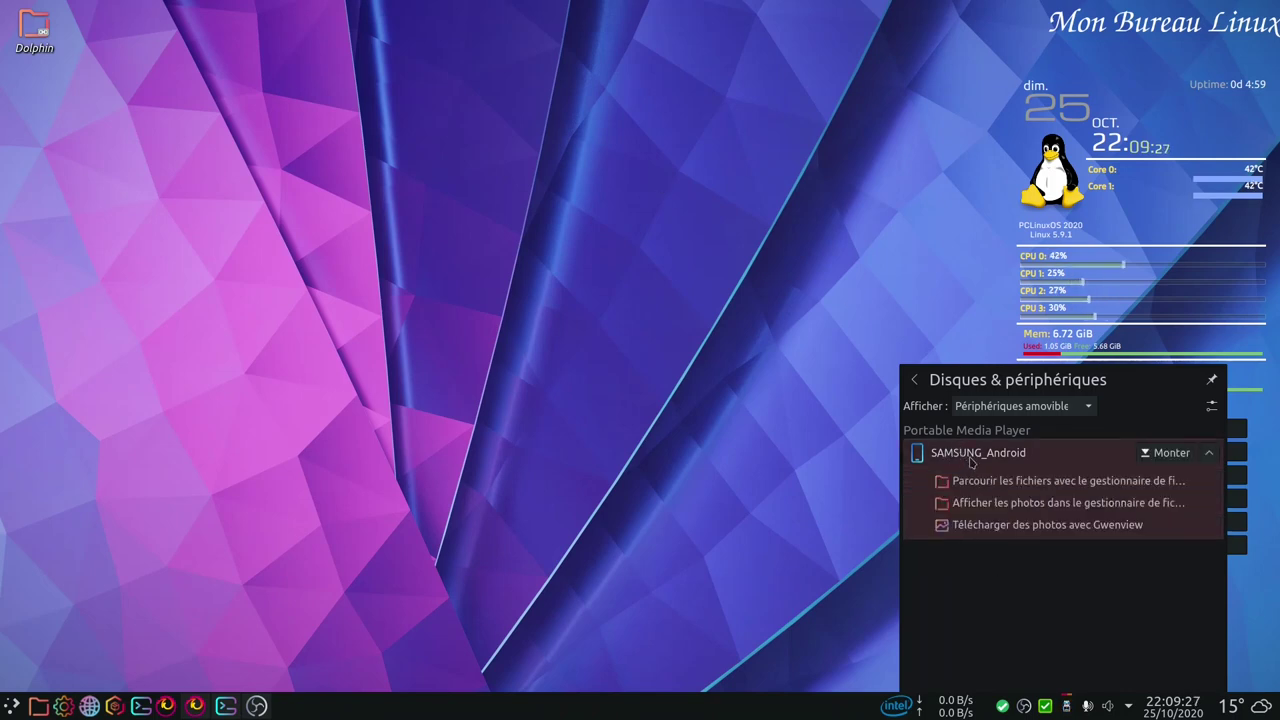
left_click(1040, 481)
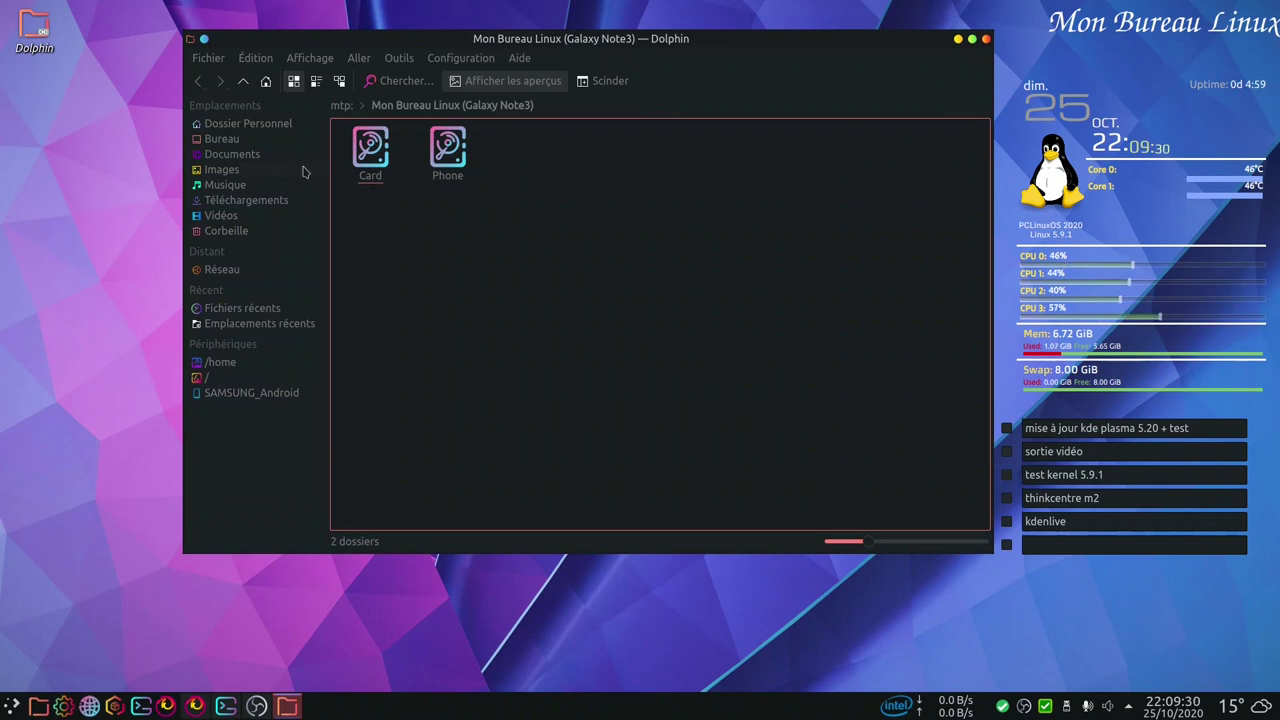
left_click(447, 165)
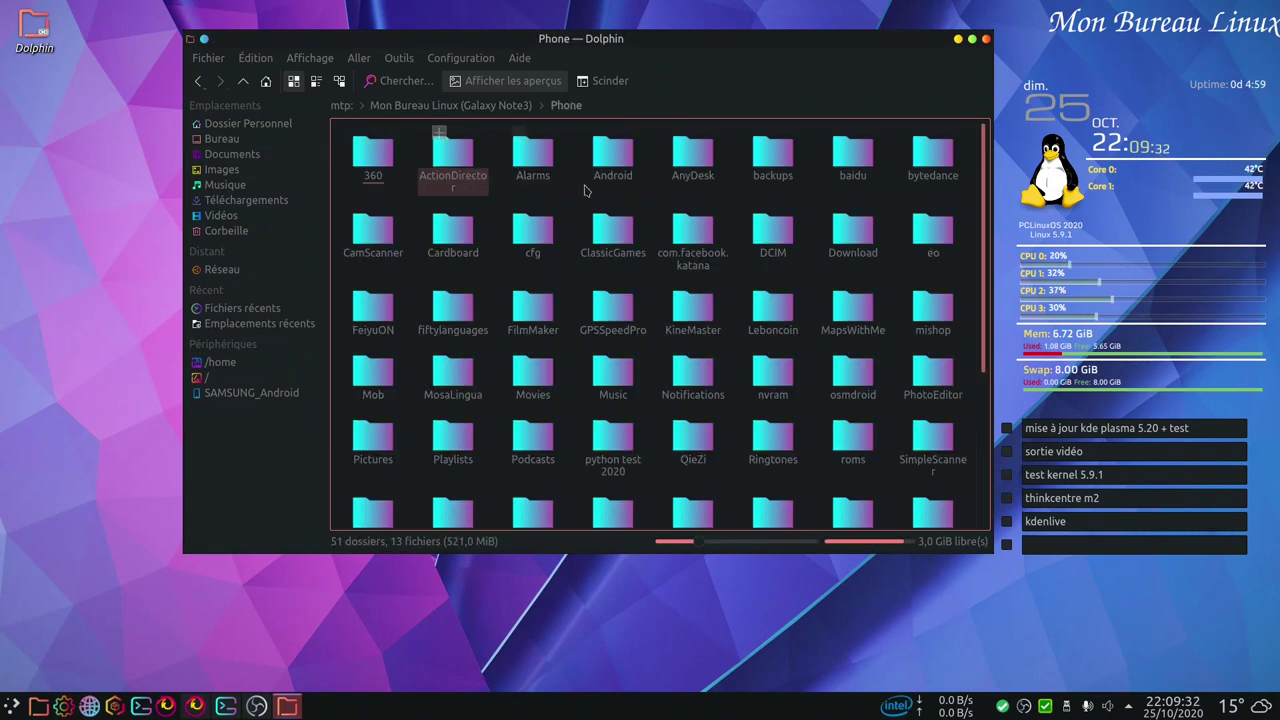
scroll(802, 262, "down", 2)
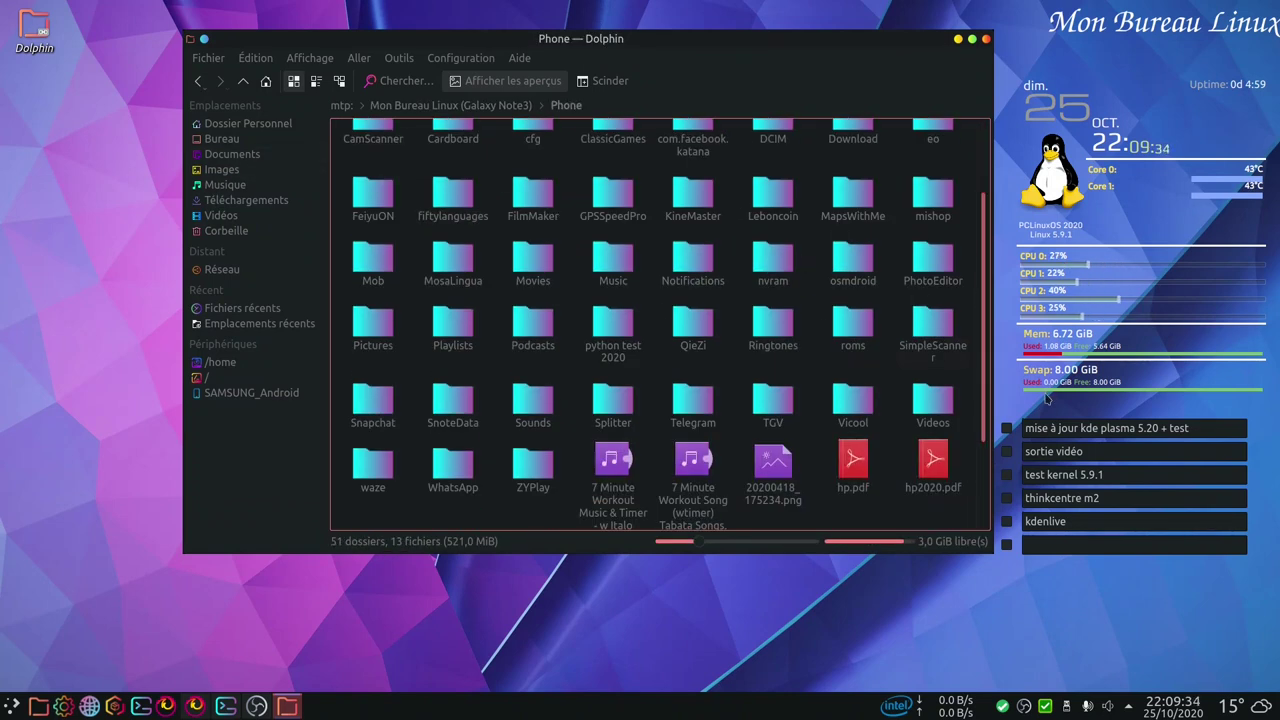
- Open hp2020.pdf from the phone, skim its first pages and close the viewer
double_click(938, 460)
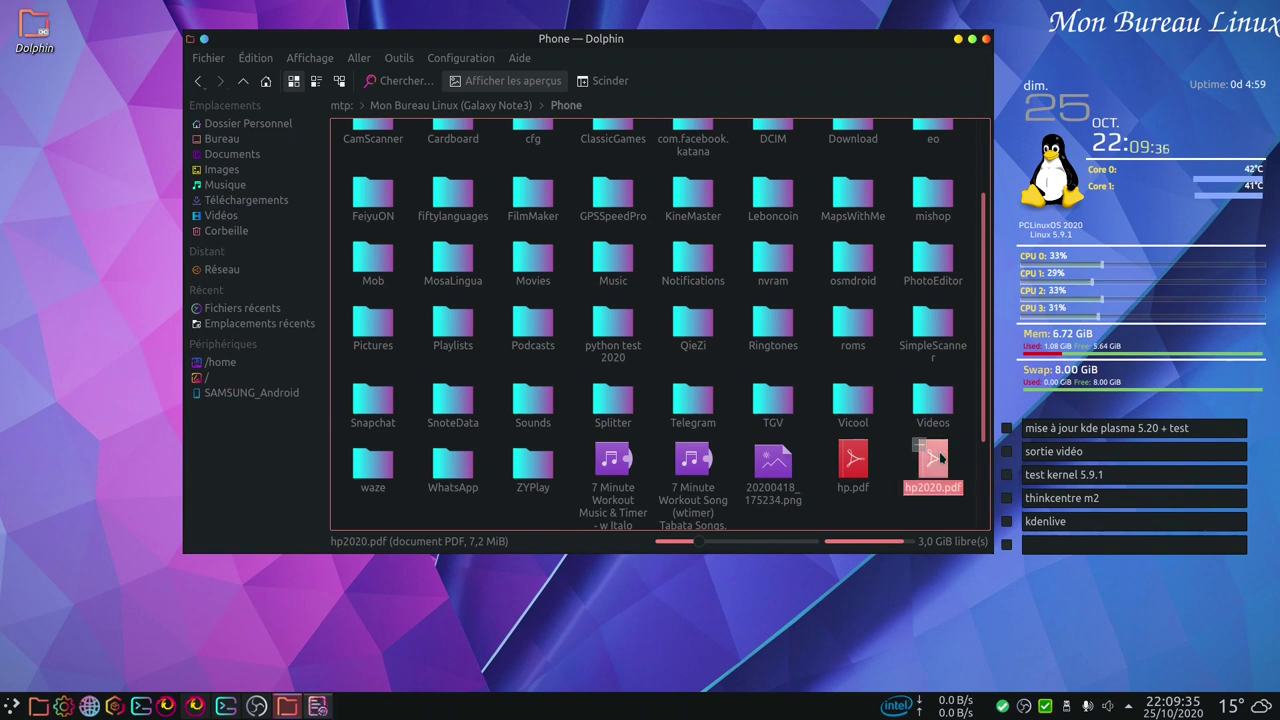
scroll(643, 354, "down", 10)
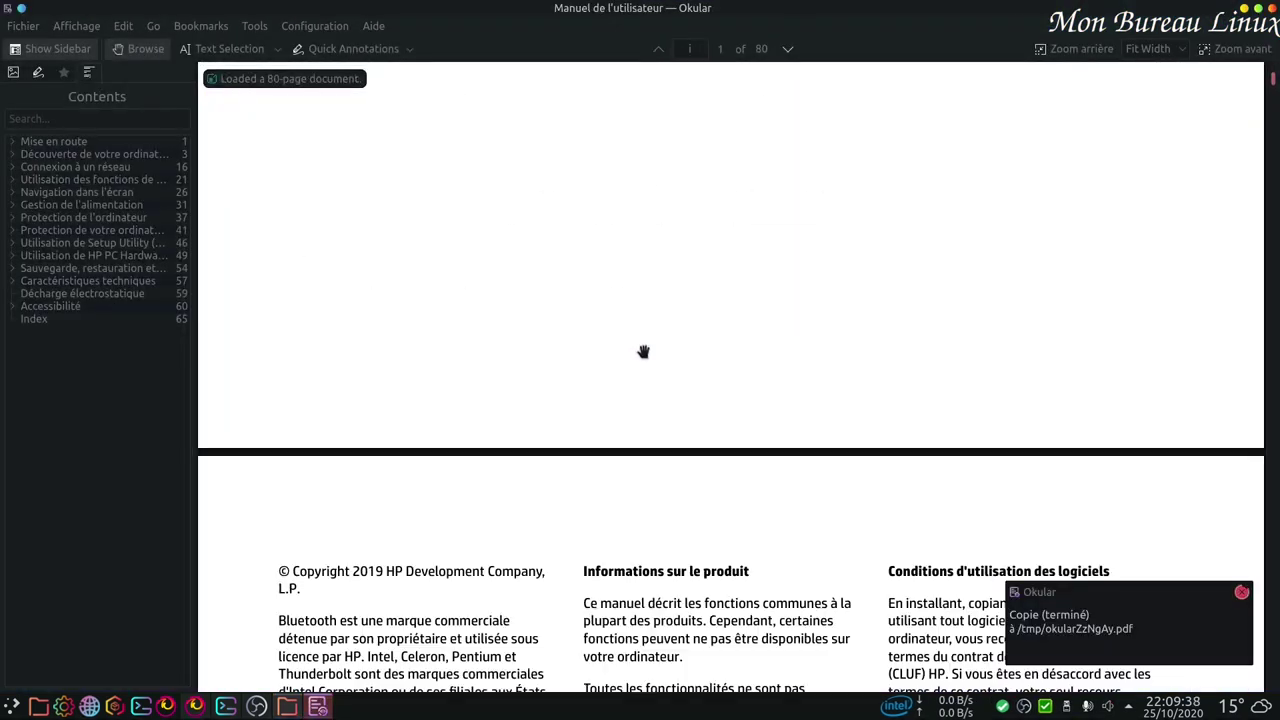
scroll(907, 266, "down", 5)
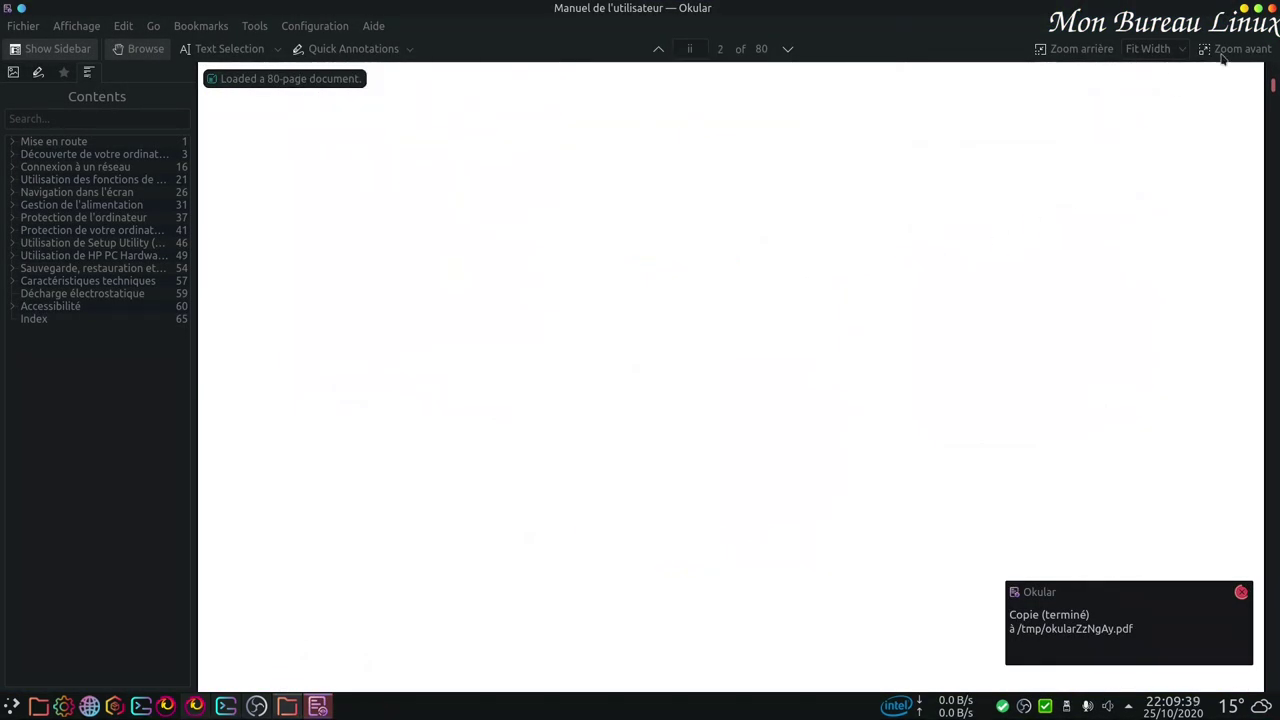
left_click(1271, 9)
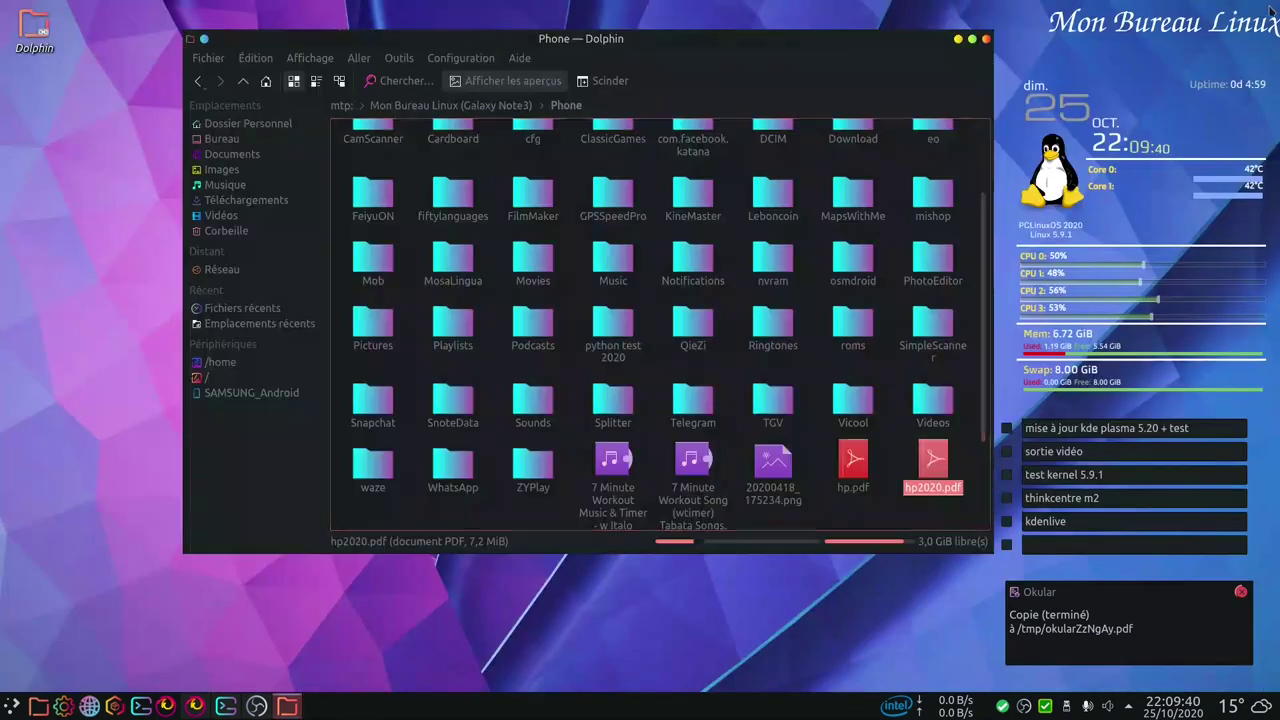
- Permanently delete hp2020.pdf from the phone again and close the file manager
right_click(931, 460)
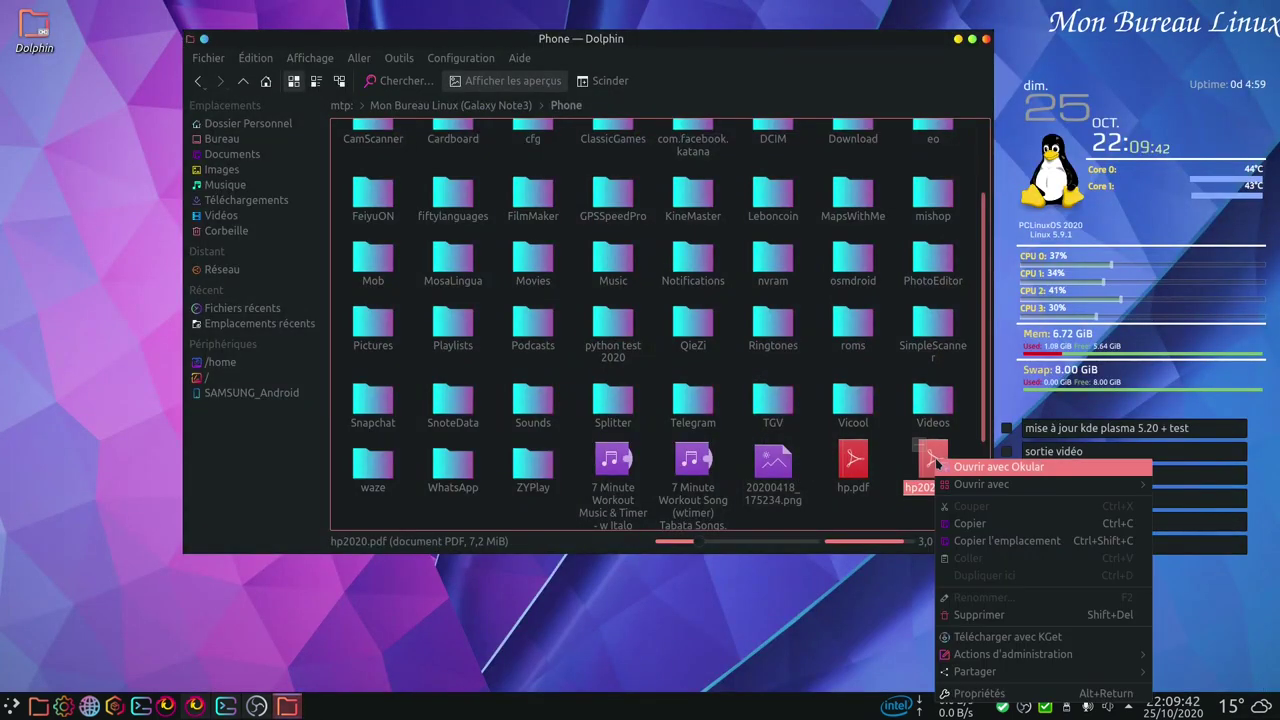
left_click(1026, 615)
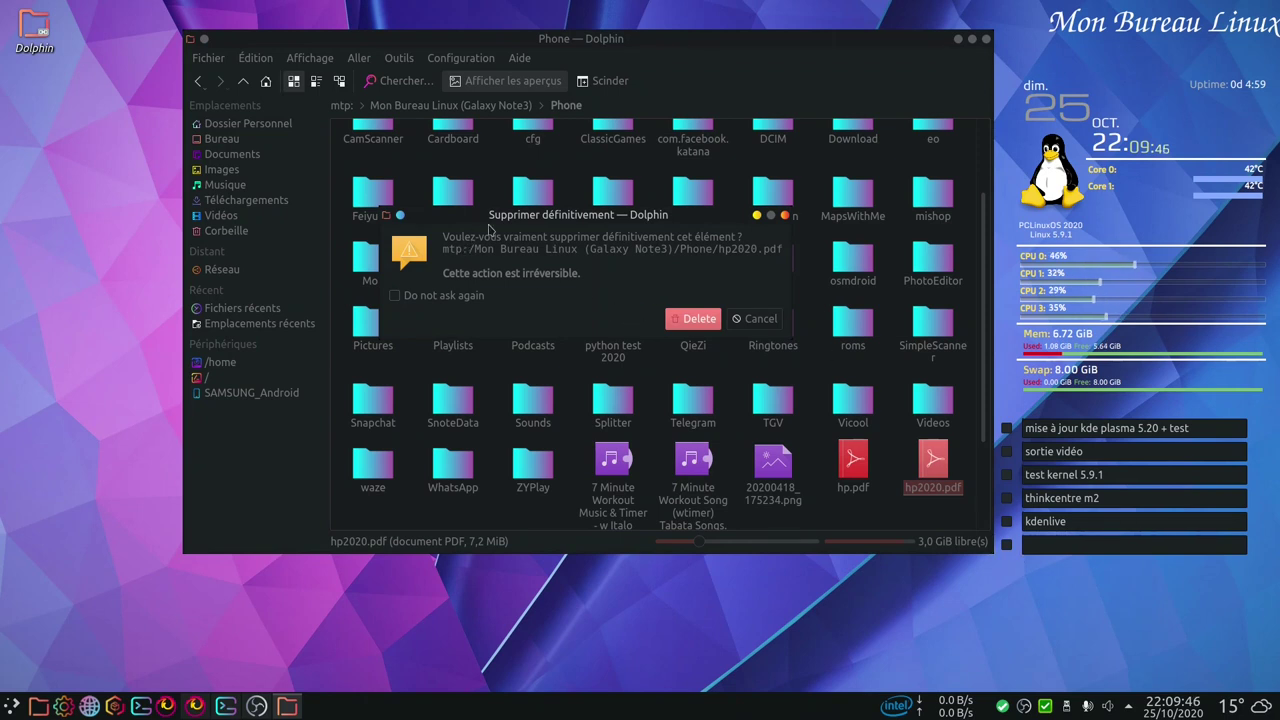
left_click(683, 319)
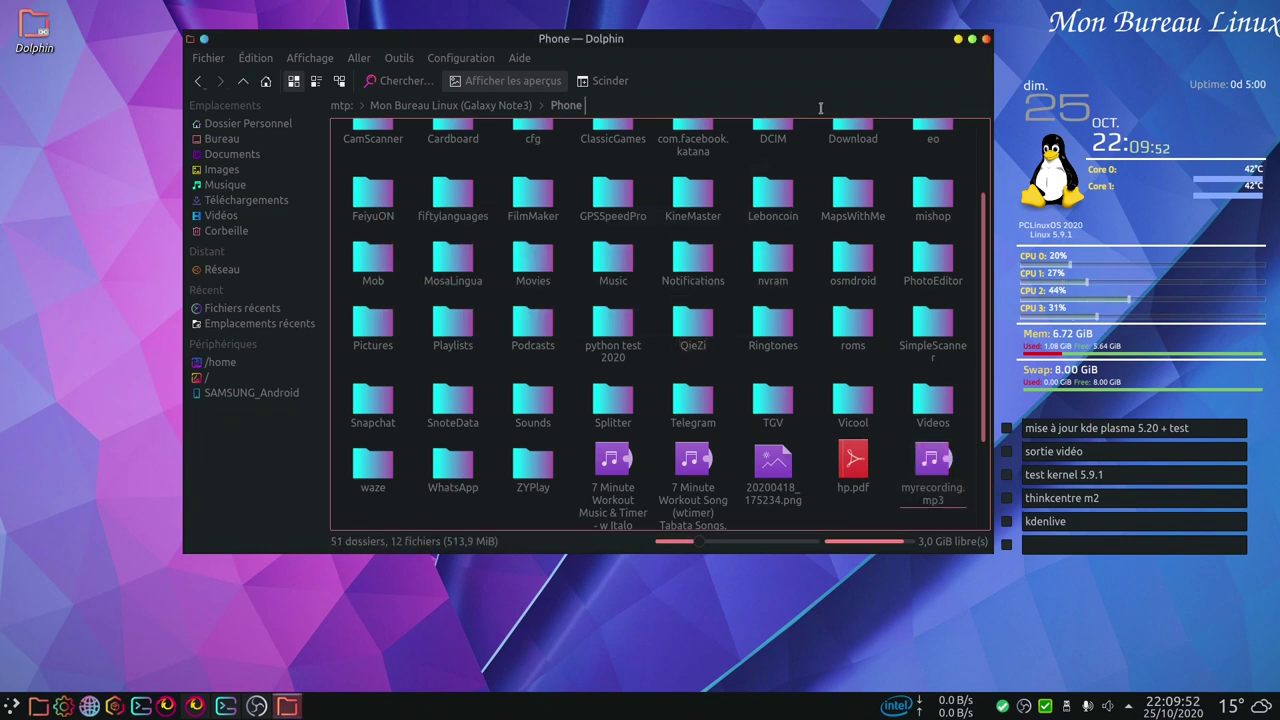
left_click(987, 39)
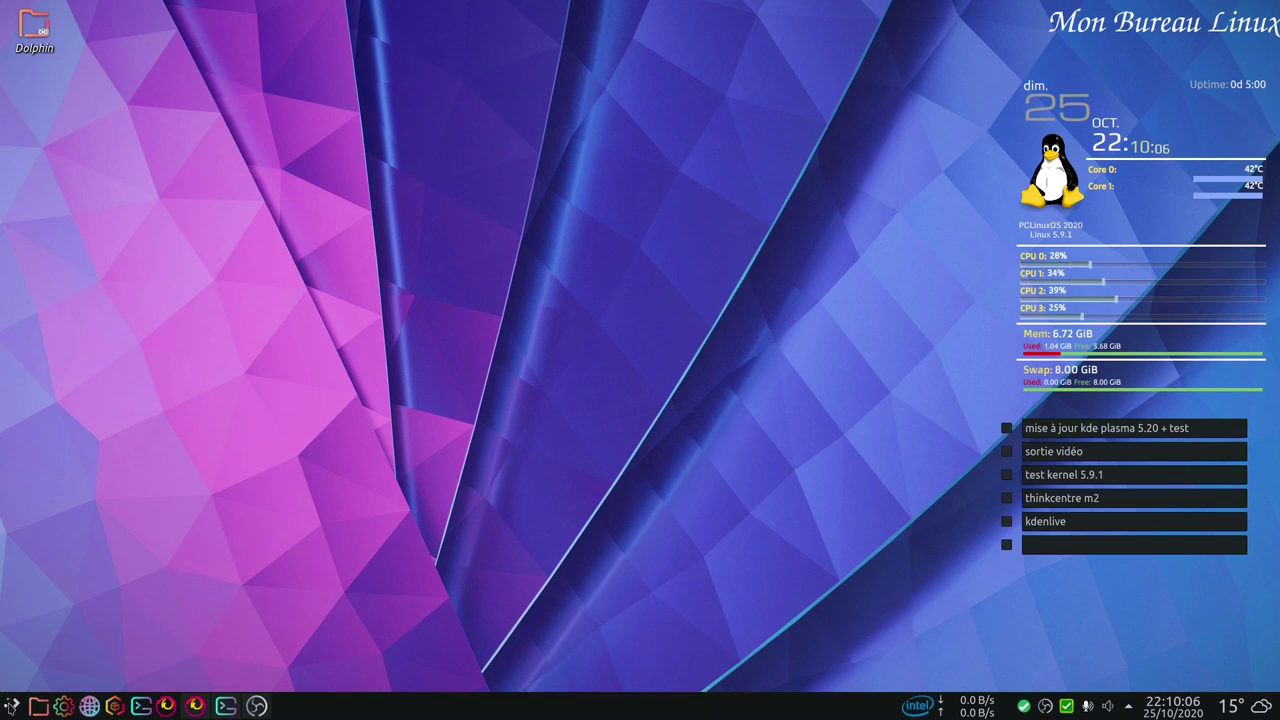
- Open the Night Color settings from the system tray's hidden items, enable night color at 4500 K and apply it
left_click(1129, 707)
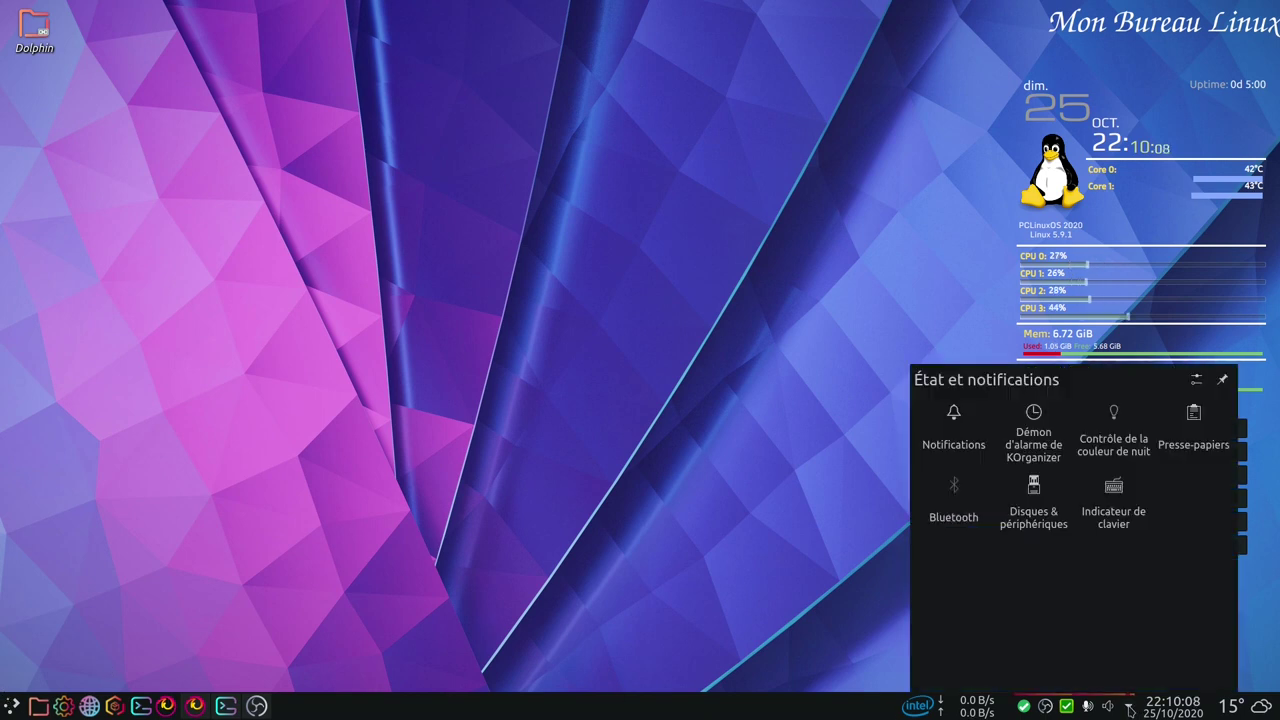
right_click(1115, 432)
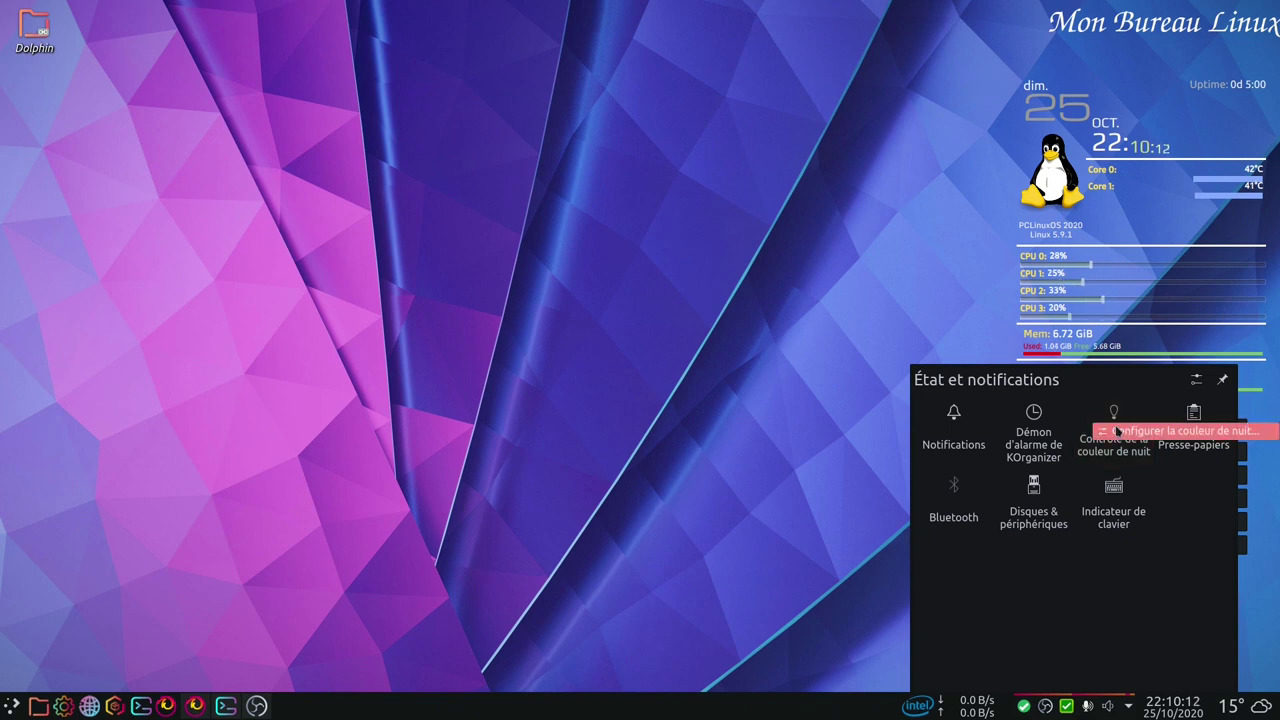
left_click(1117, 432)
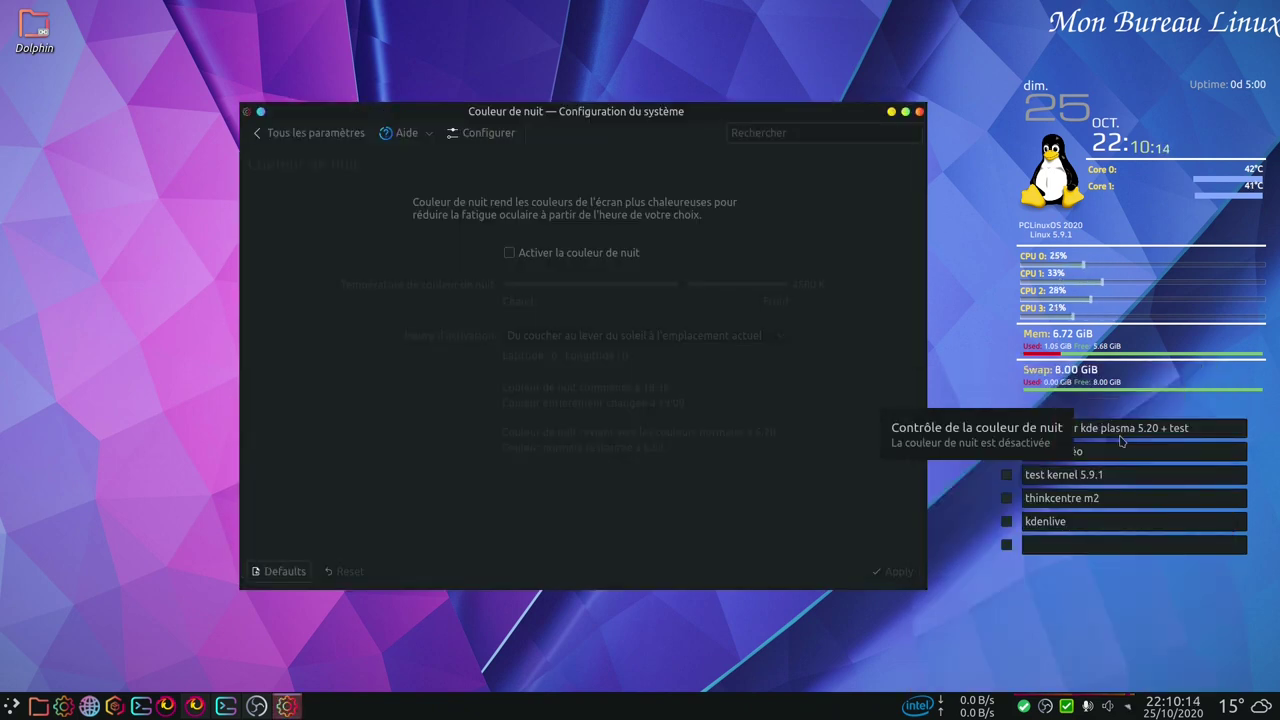
left_click(509, 254)
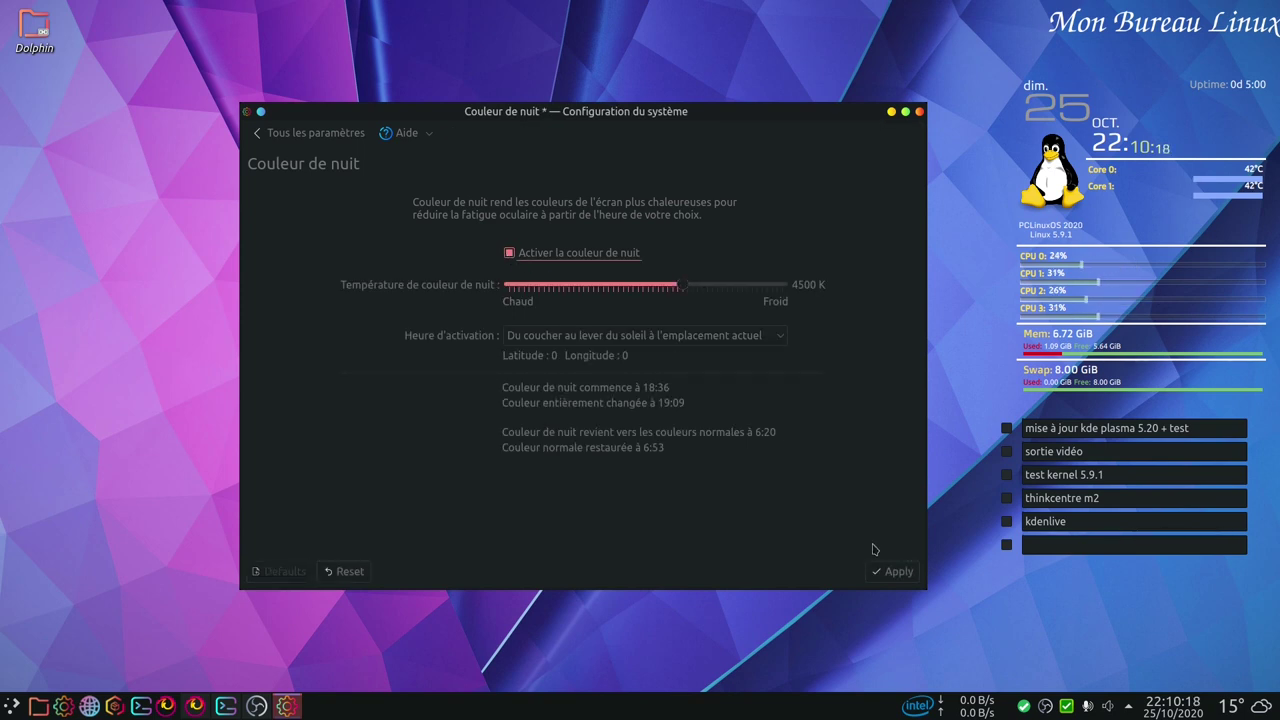
left_click(893, 571)
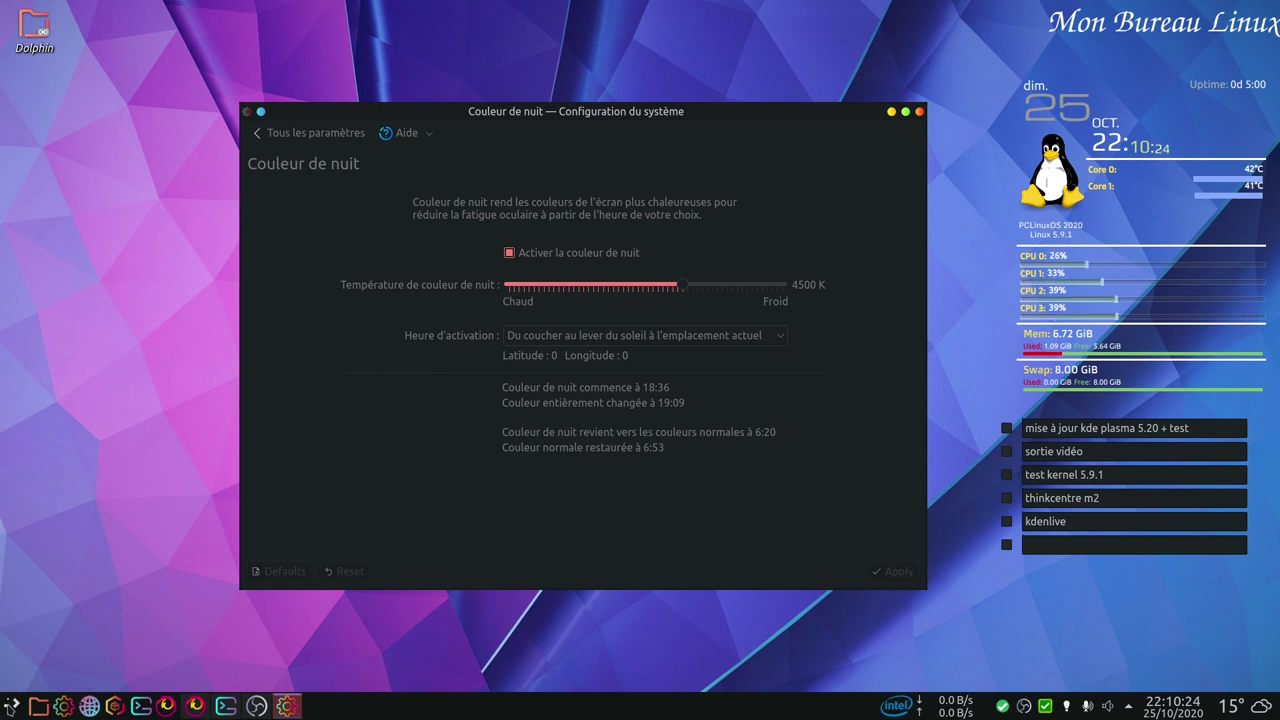
- Switch the panel's application menu to the Lanceur d'application alternative and look through its applications and history
right_click(12, 706)
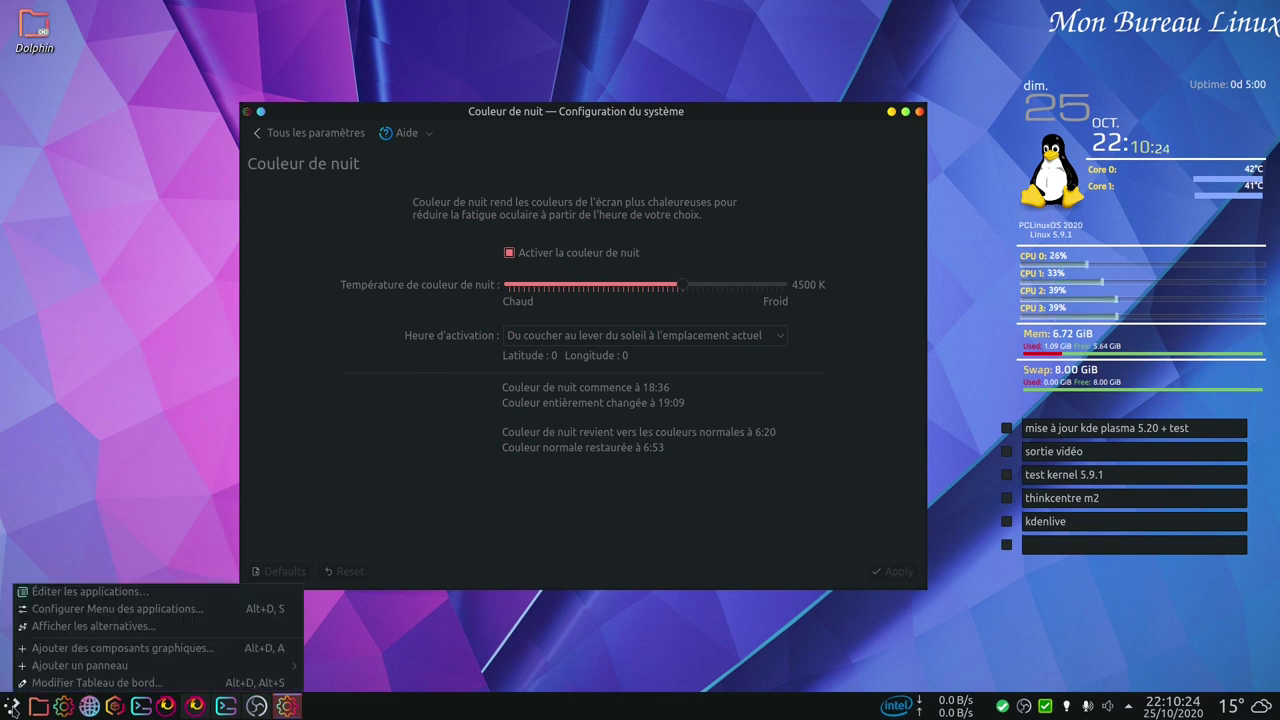
left_click(87, 628)
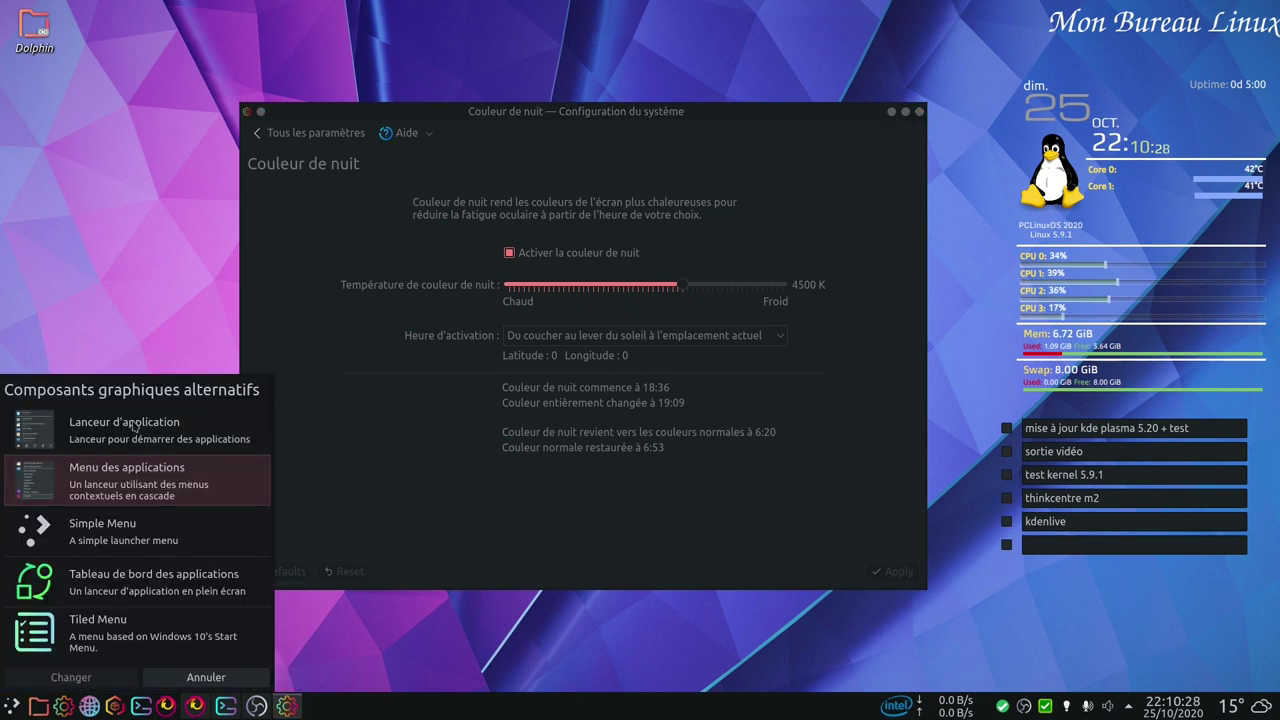
left_click(135, 428)
left_click(72, 677)
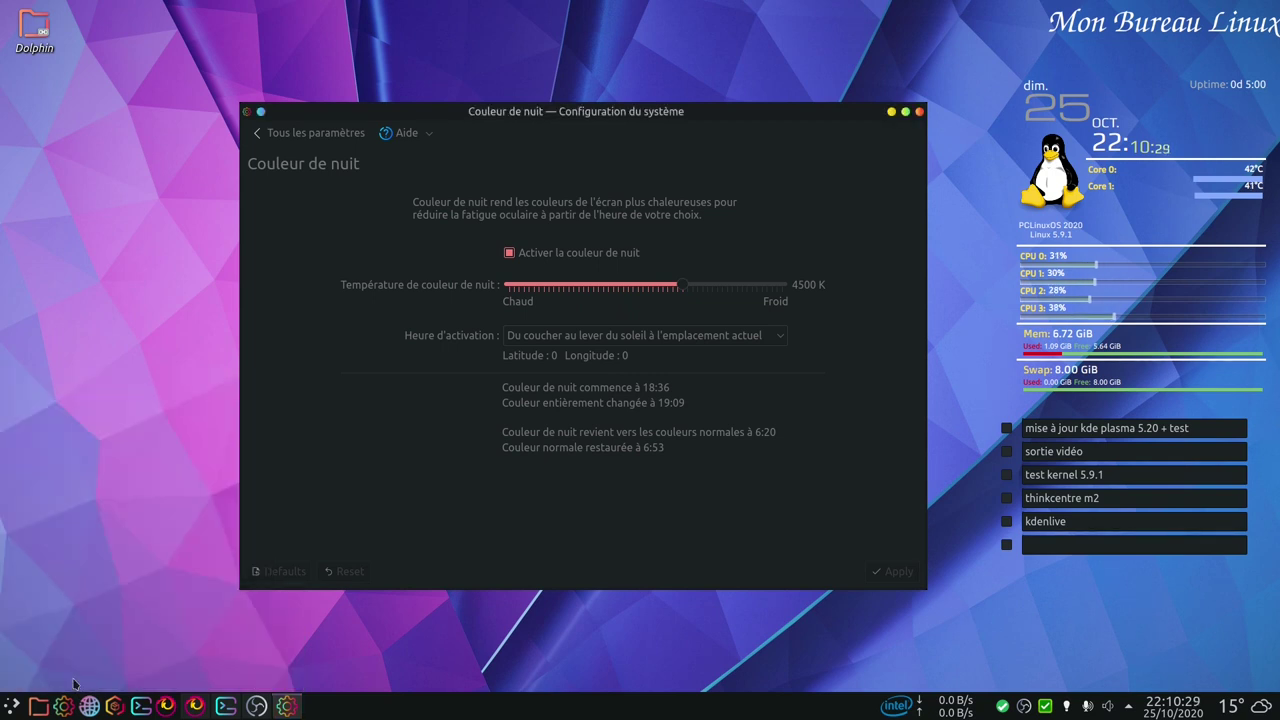
left_click(10, 704)
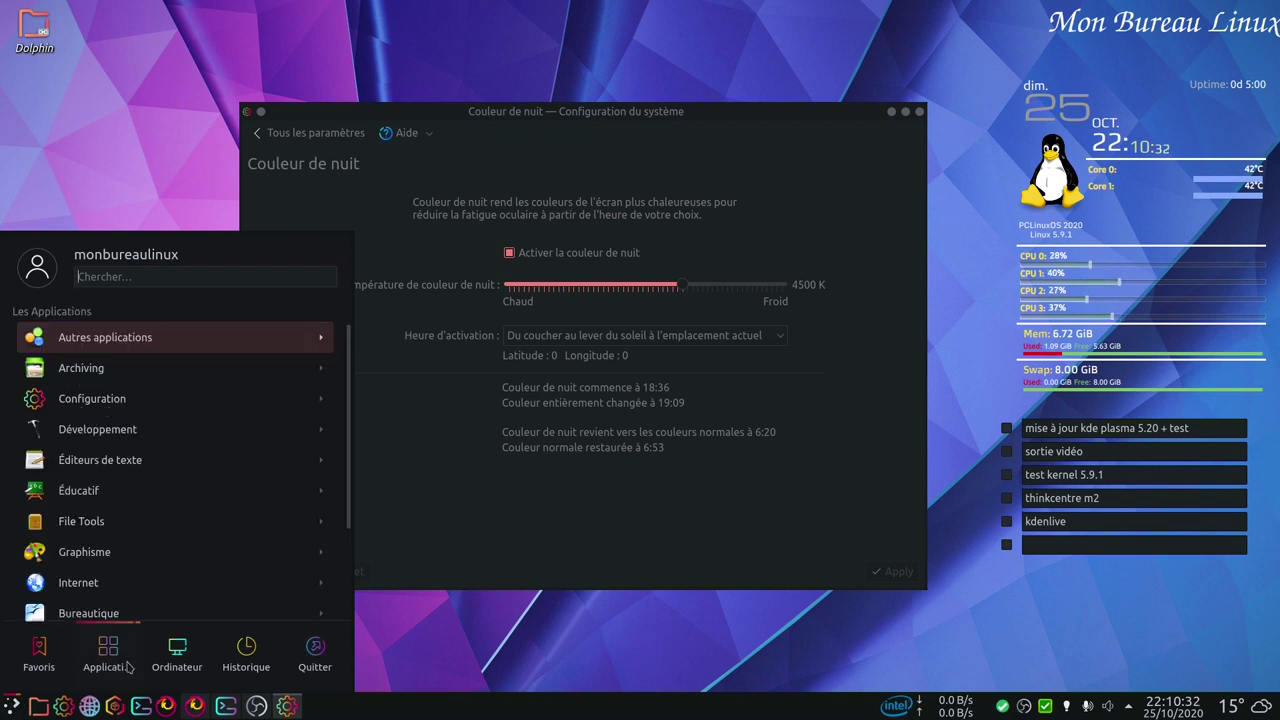
mouse_move(170, 662)
mouse_move(265, 670)
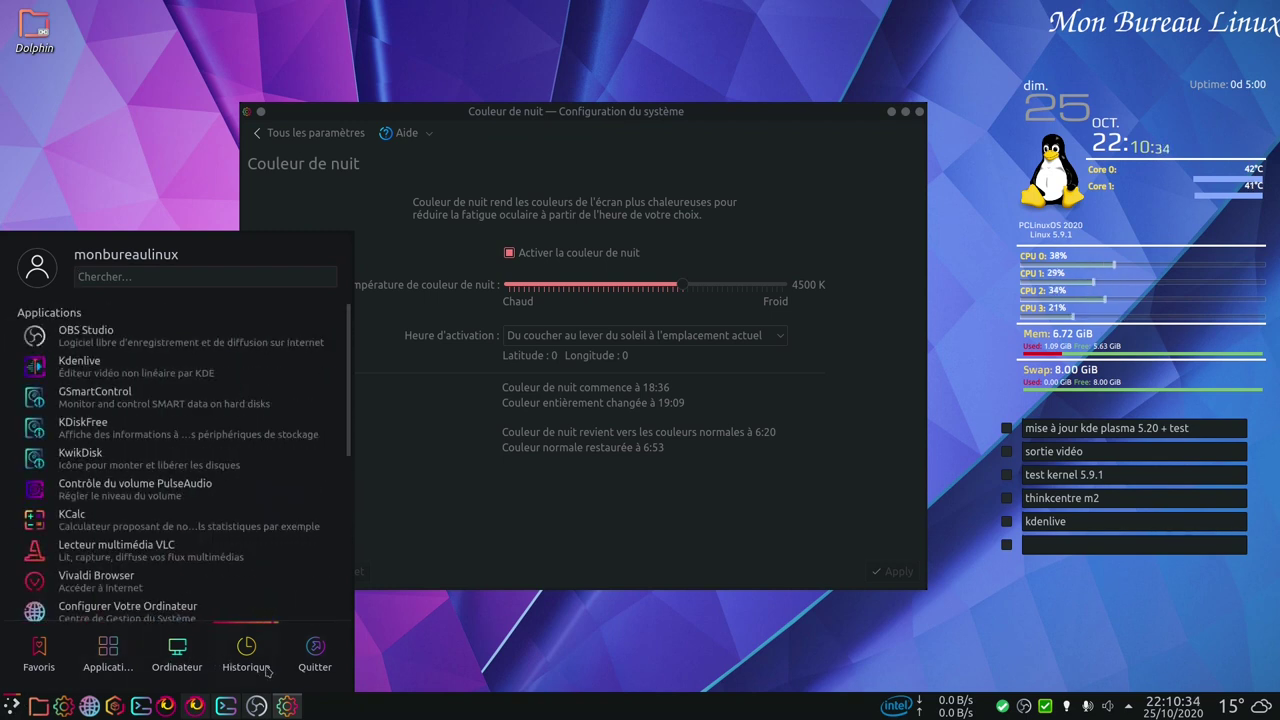
- Replace the panel's application launcher with the Tiled Menu alternative and open it to view its layout
right_click(8, 703)
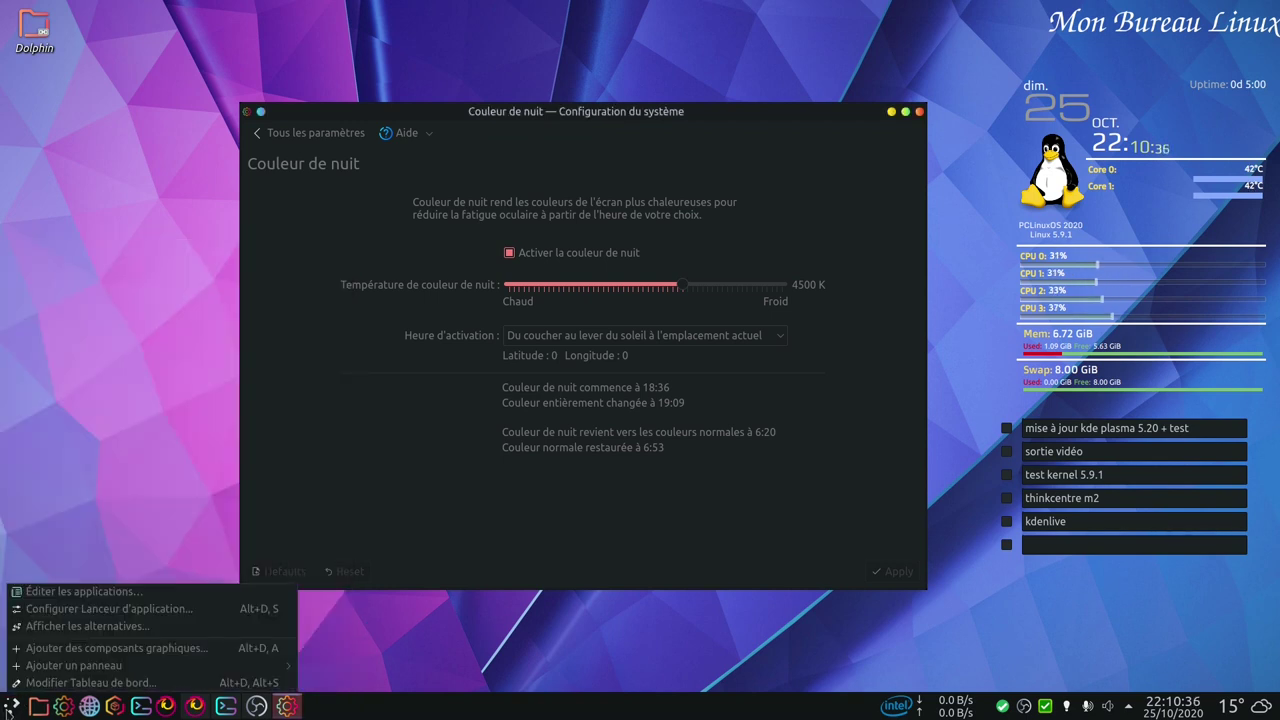
left_click(79, 625)
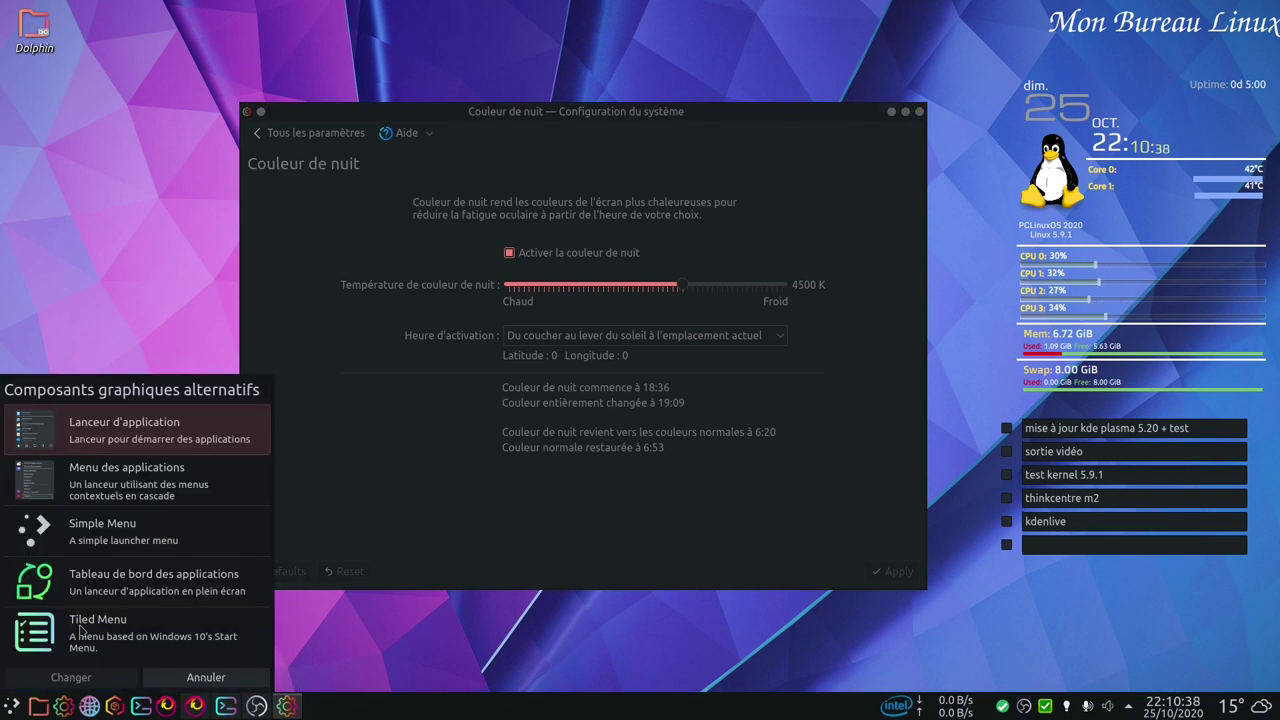
left_click(70, 643)
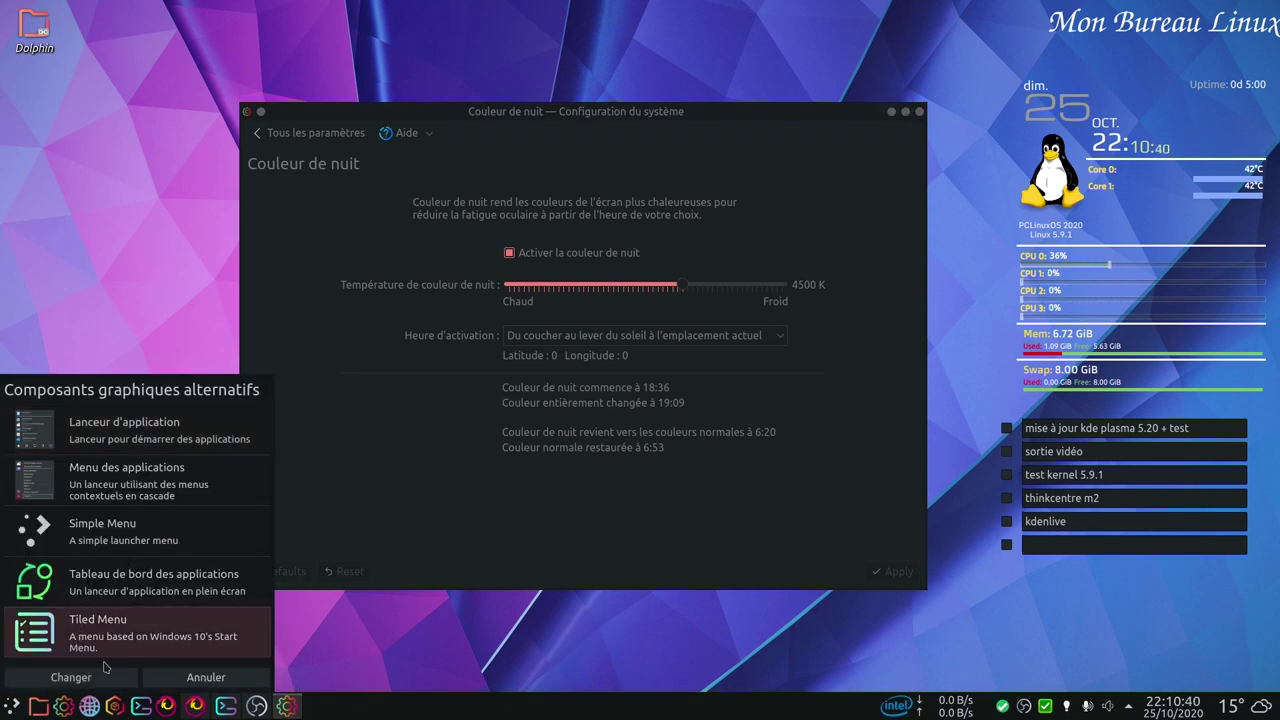
left_click(72, 677)
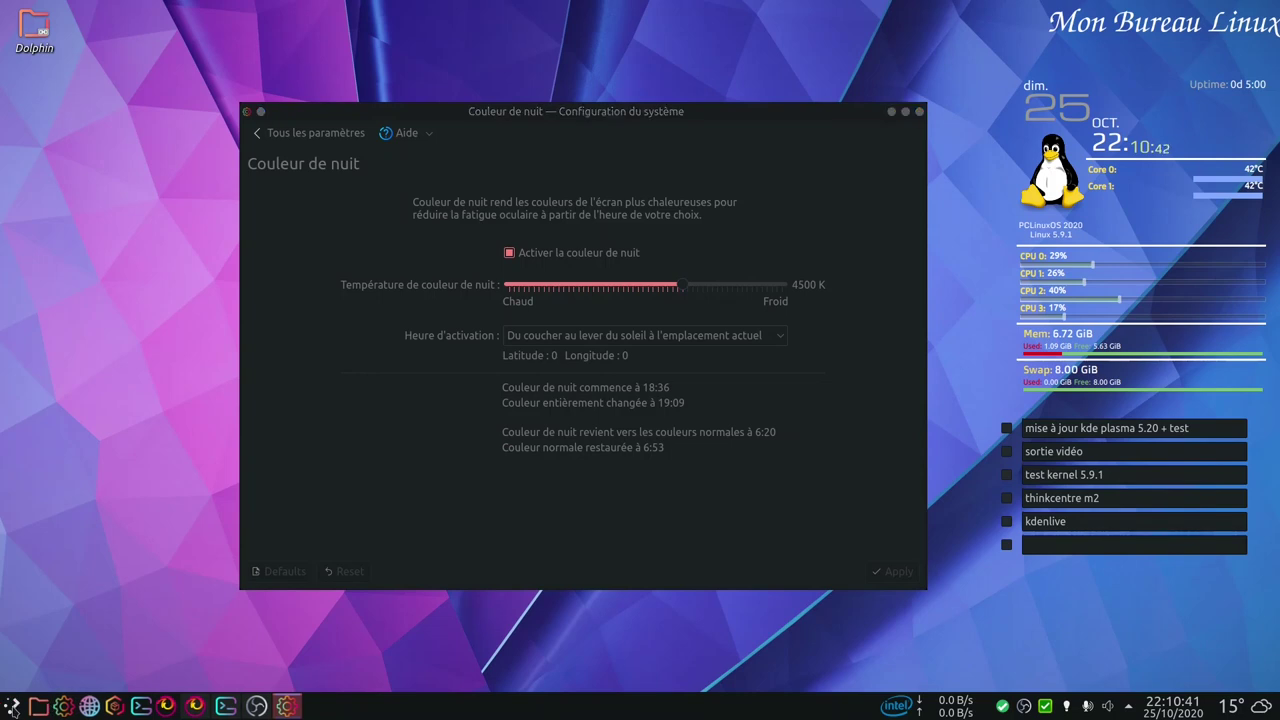
left_click(14, 706)
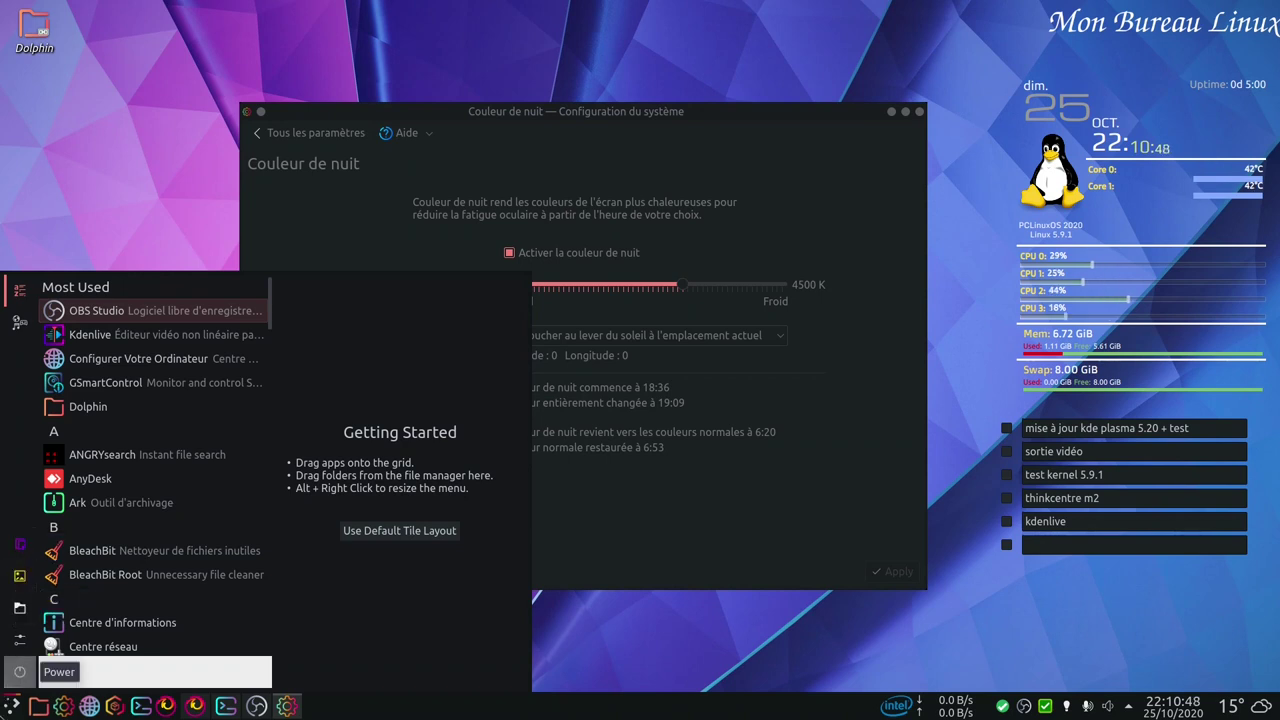
- Change the panel's launcher from Tiled Menu back to the Menu des applications alternative
right_click(10, 705)
left_click(12, 707)
right_click(12, 705)
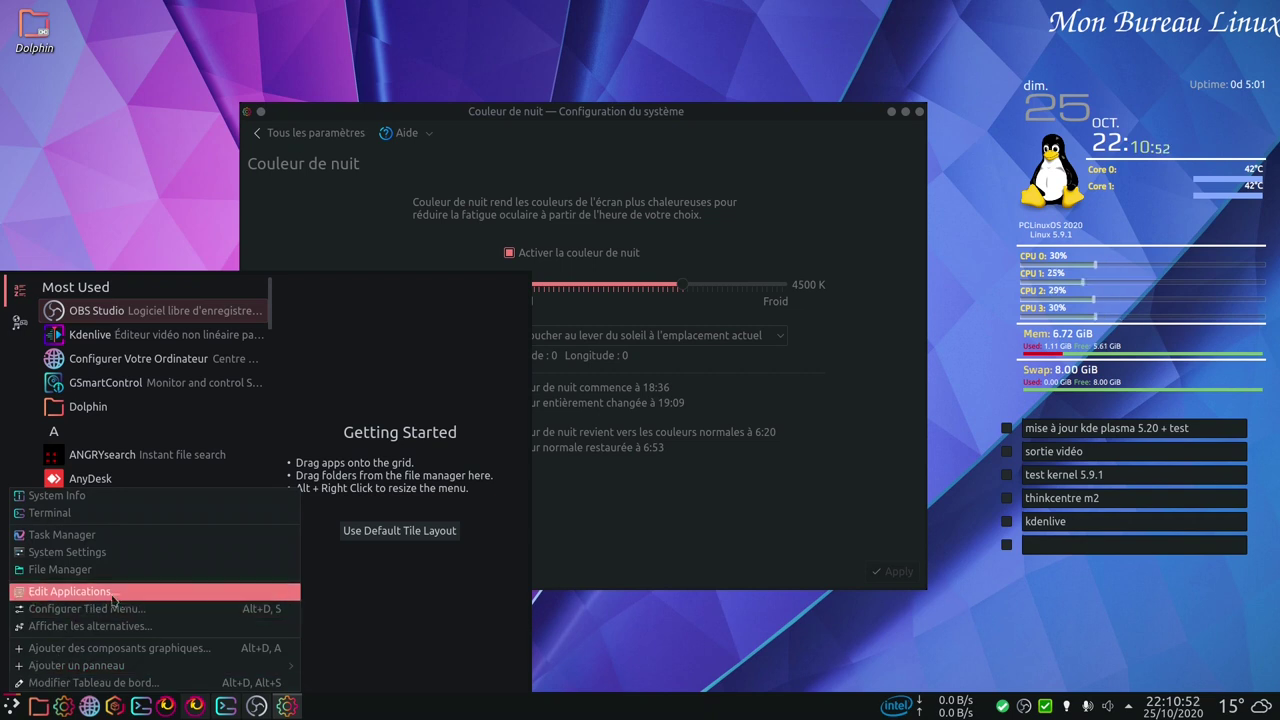
left_click(158, 628)
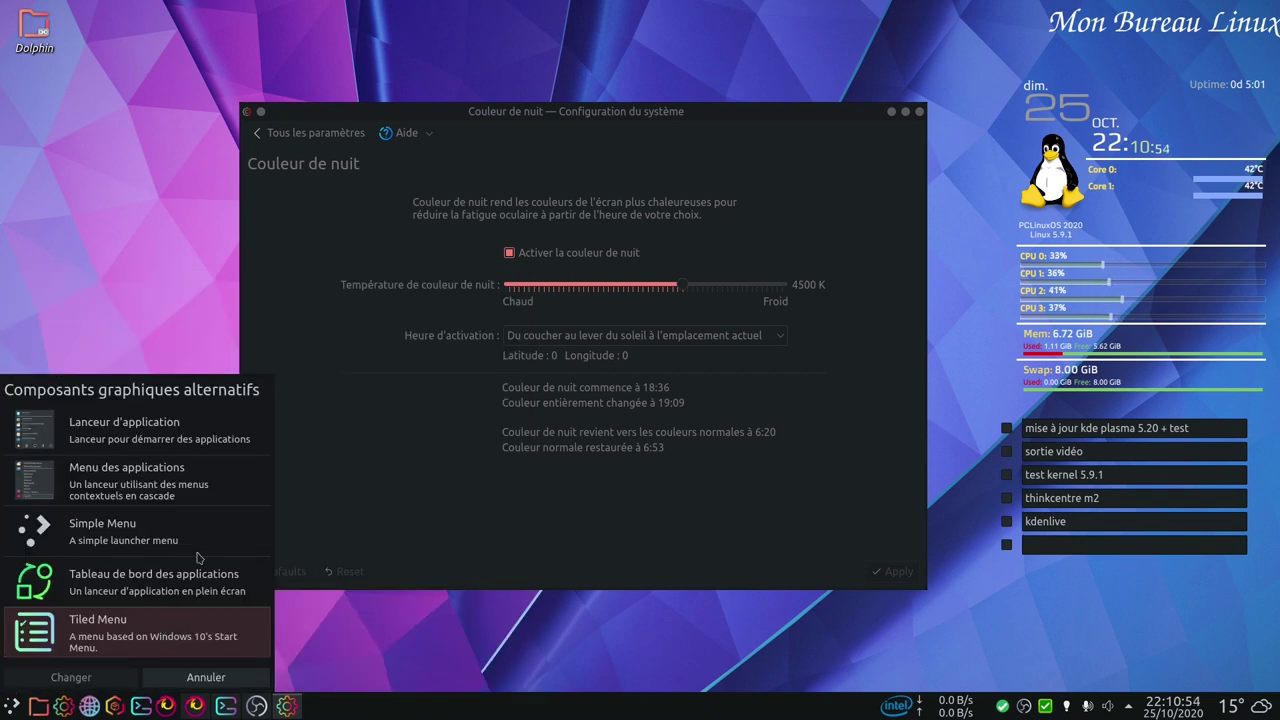
left_click(82, 477)
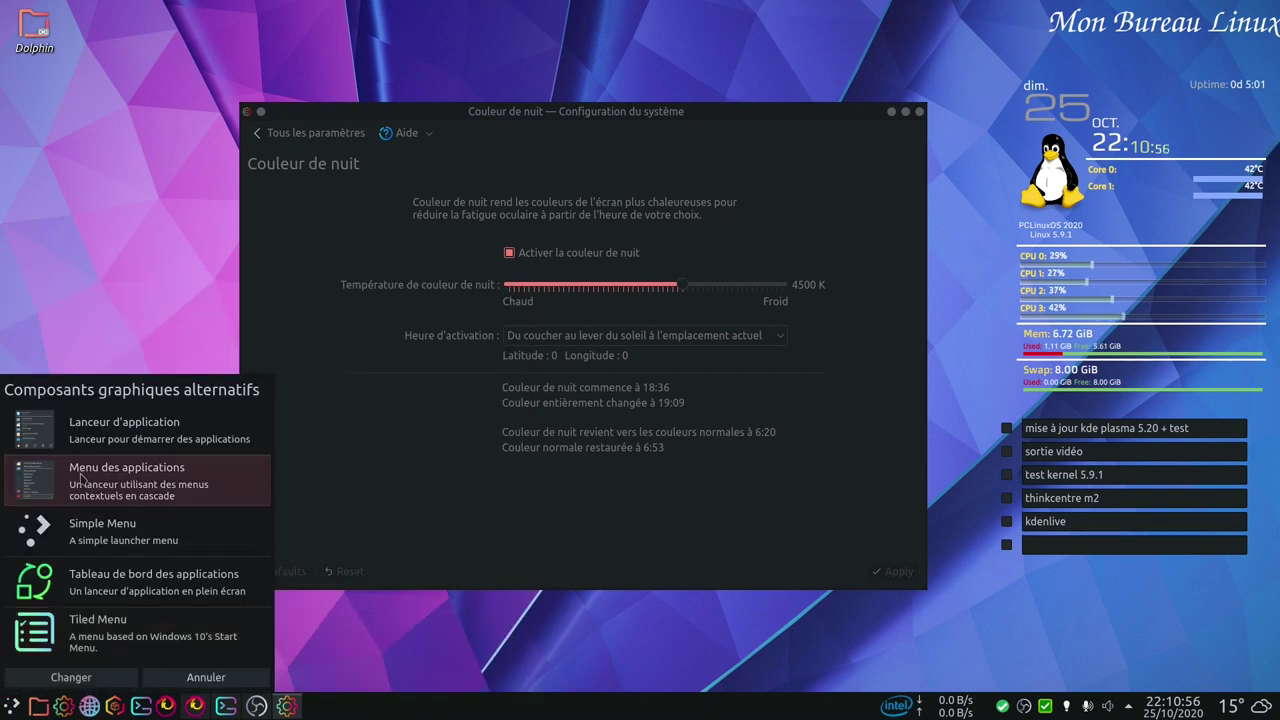
left_click(96, 678)
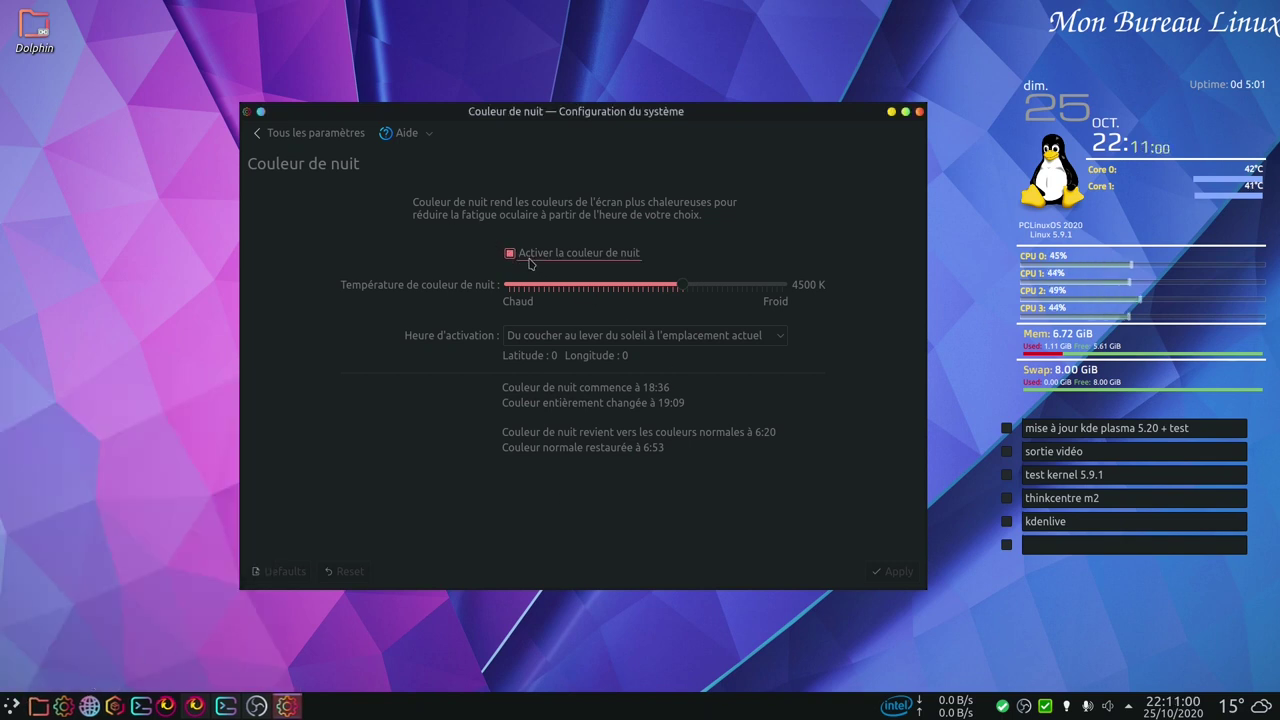
- Disable night color, apply the change and close the system settings
left_click(521, 257)
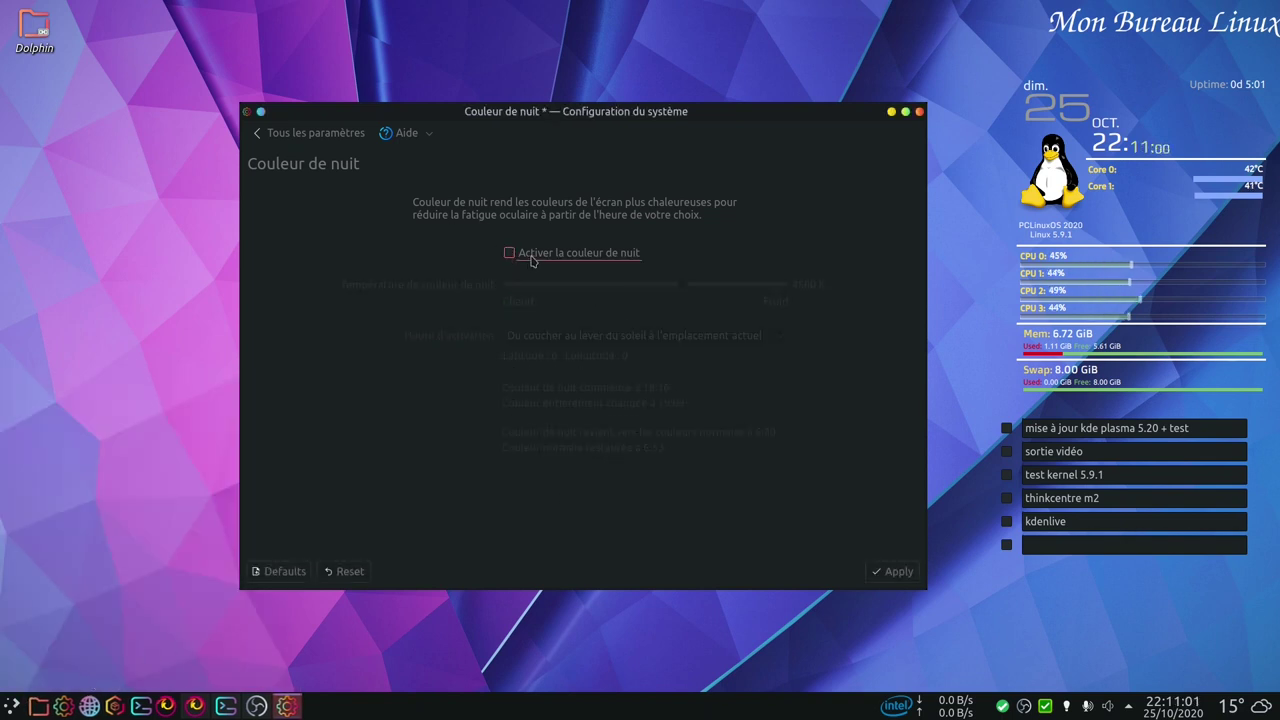
left_click(903, 573)
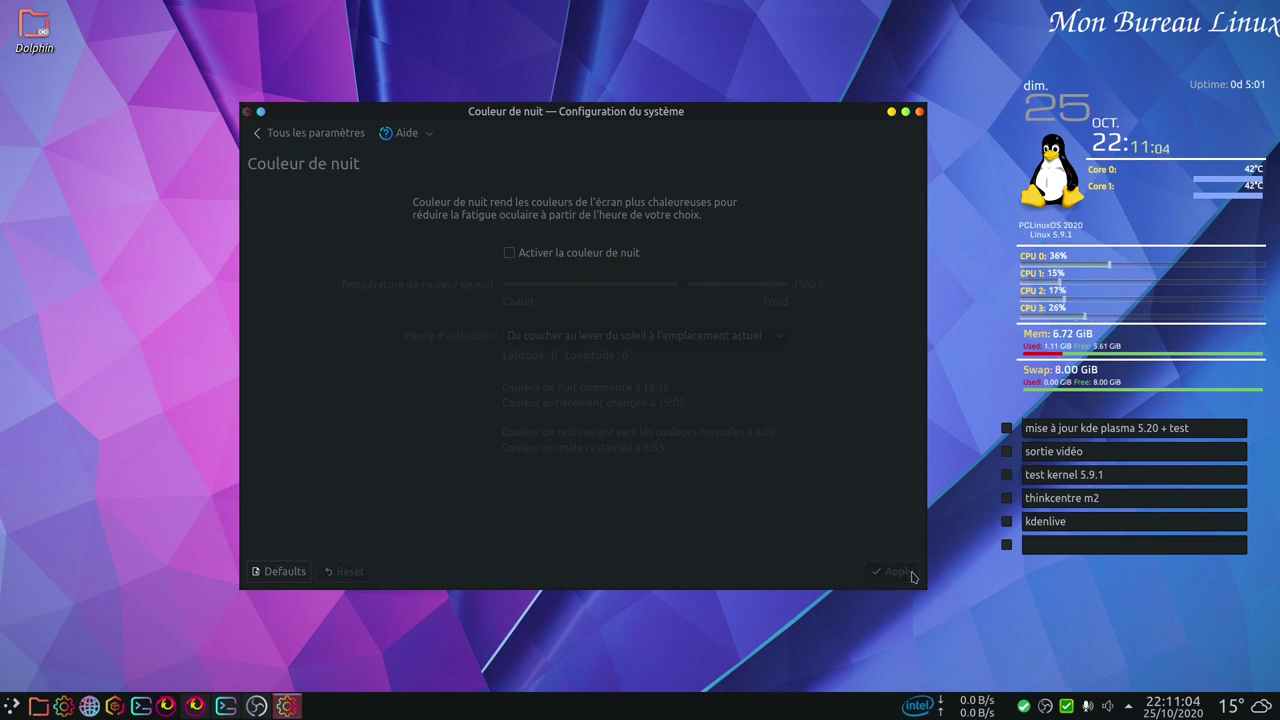
left_click(920, 112)
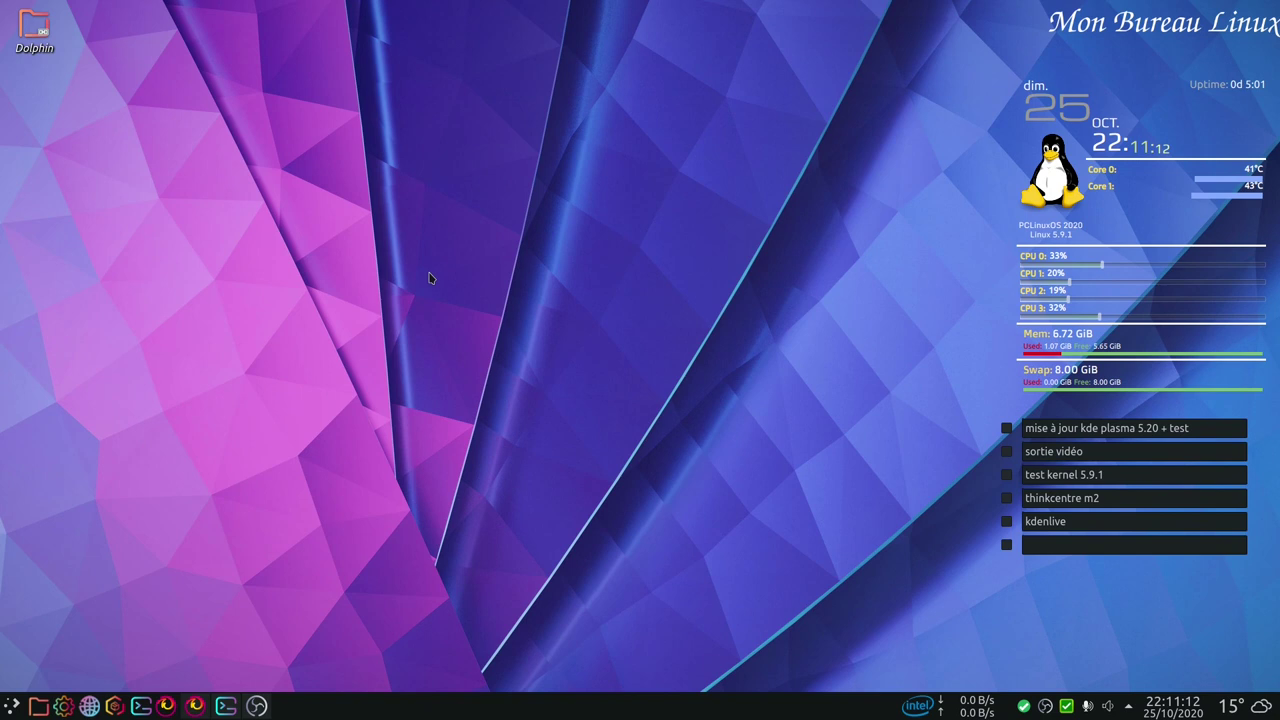
- Bring up the Konsole window and review the neofetch system information
left_click(226, 706)
mouse_move(244, 700)
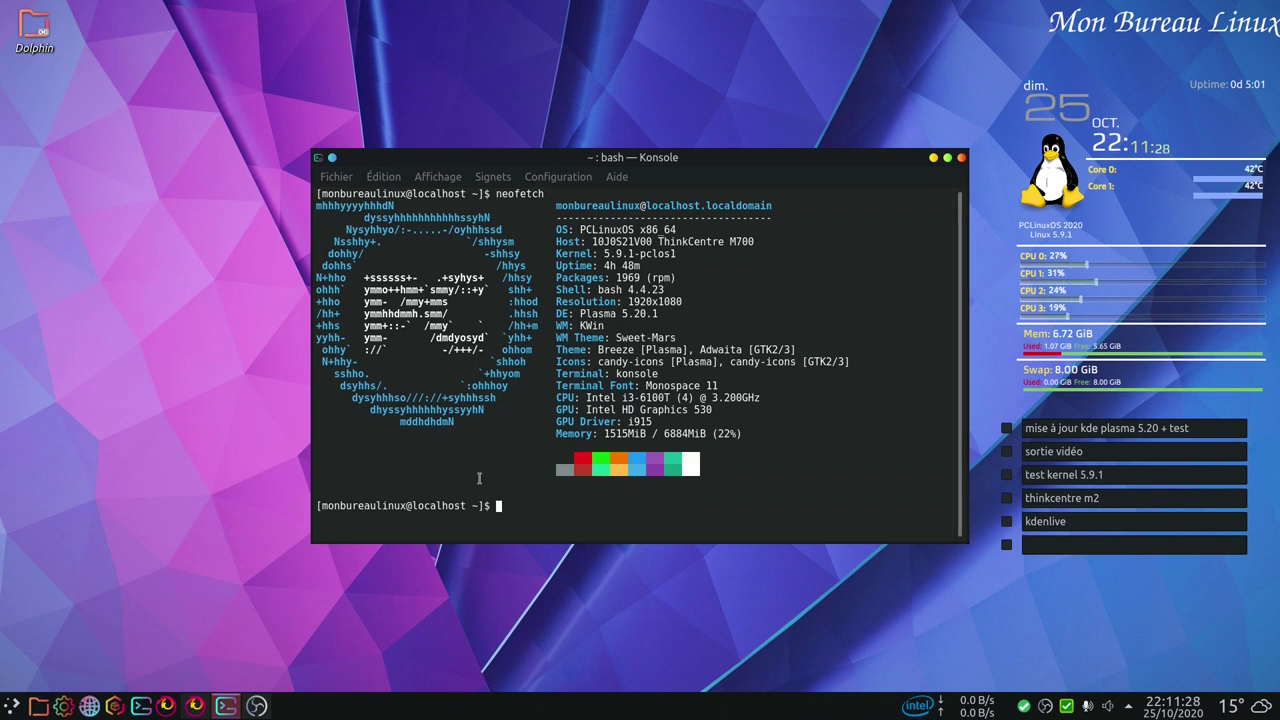
- Launch Kdenlive from the Video category, check its version in the About information and close that dialog
left_click(11, 706)
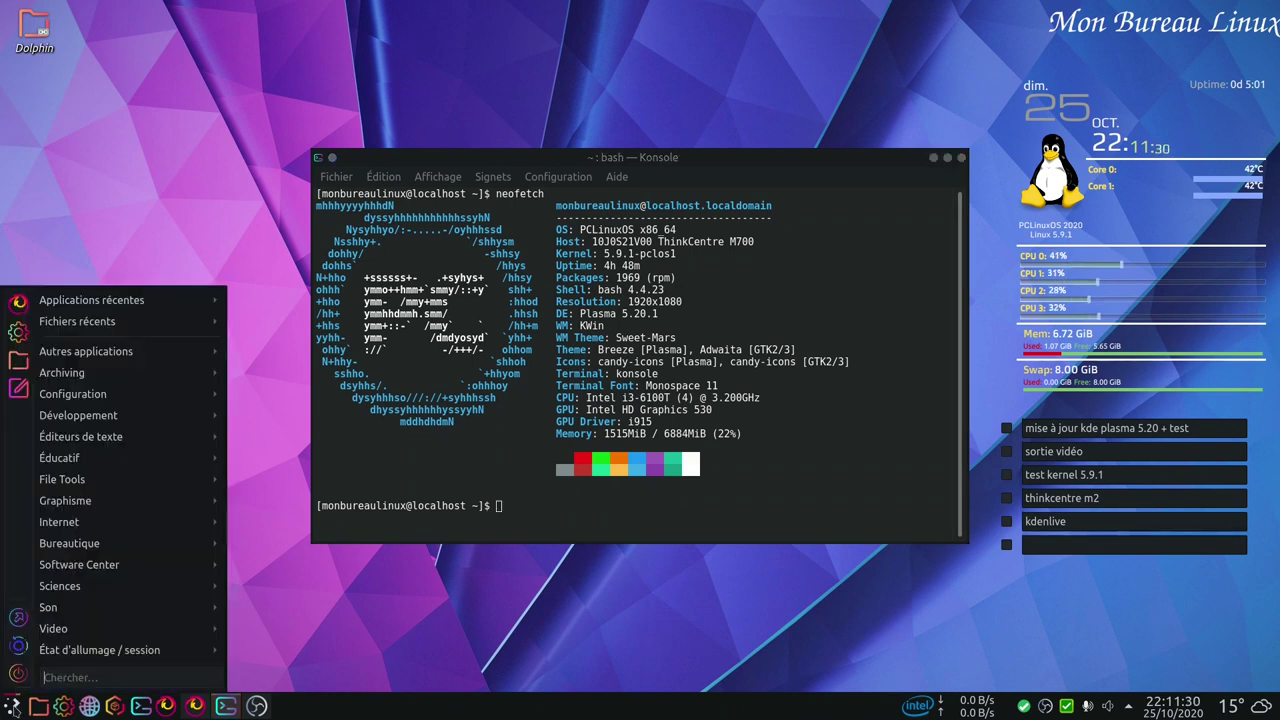
mouse_move(97, 637)
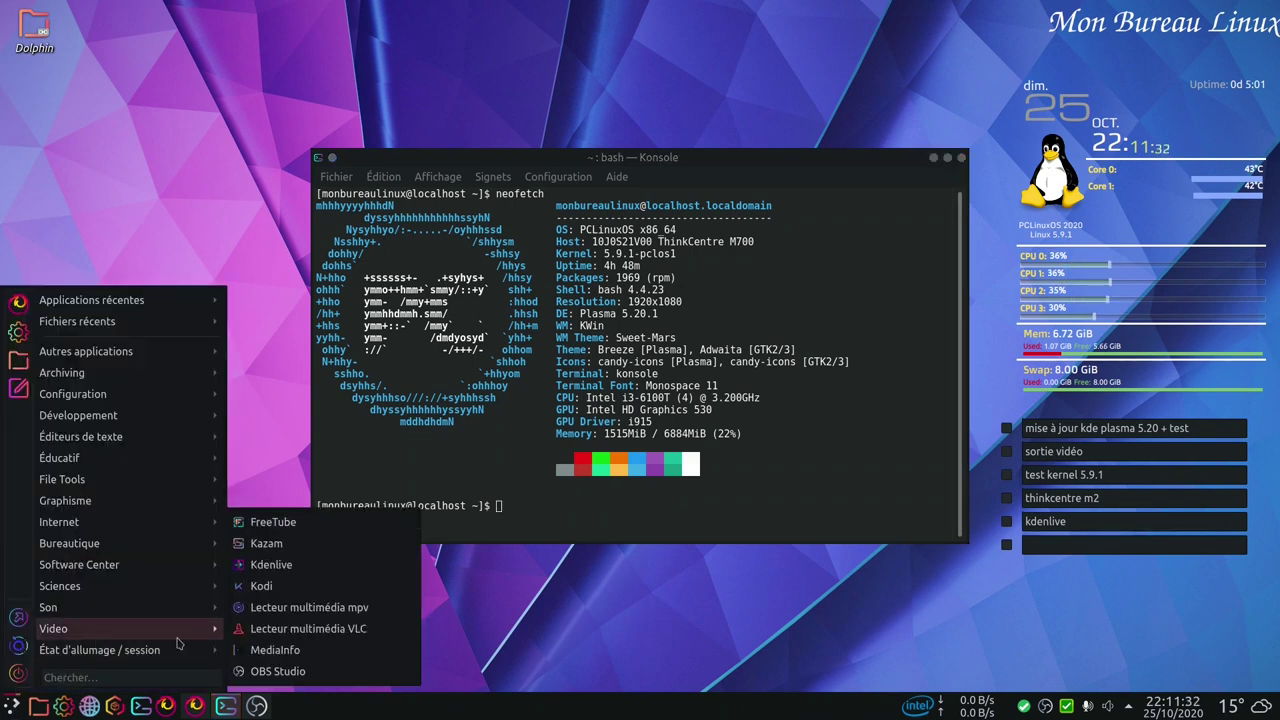
left_click(296, 566)
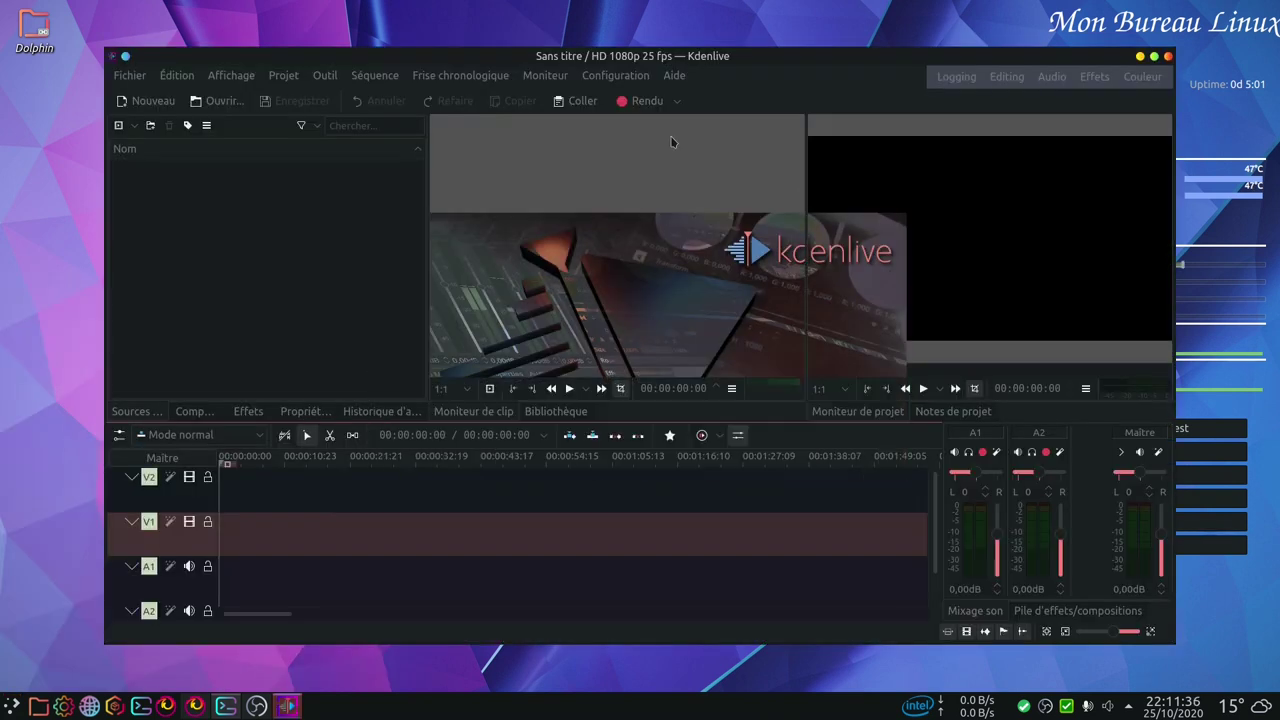
left_click(672, 76)
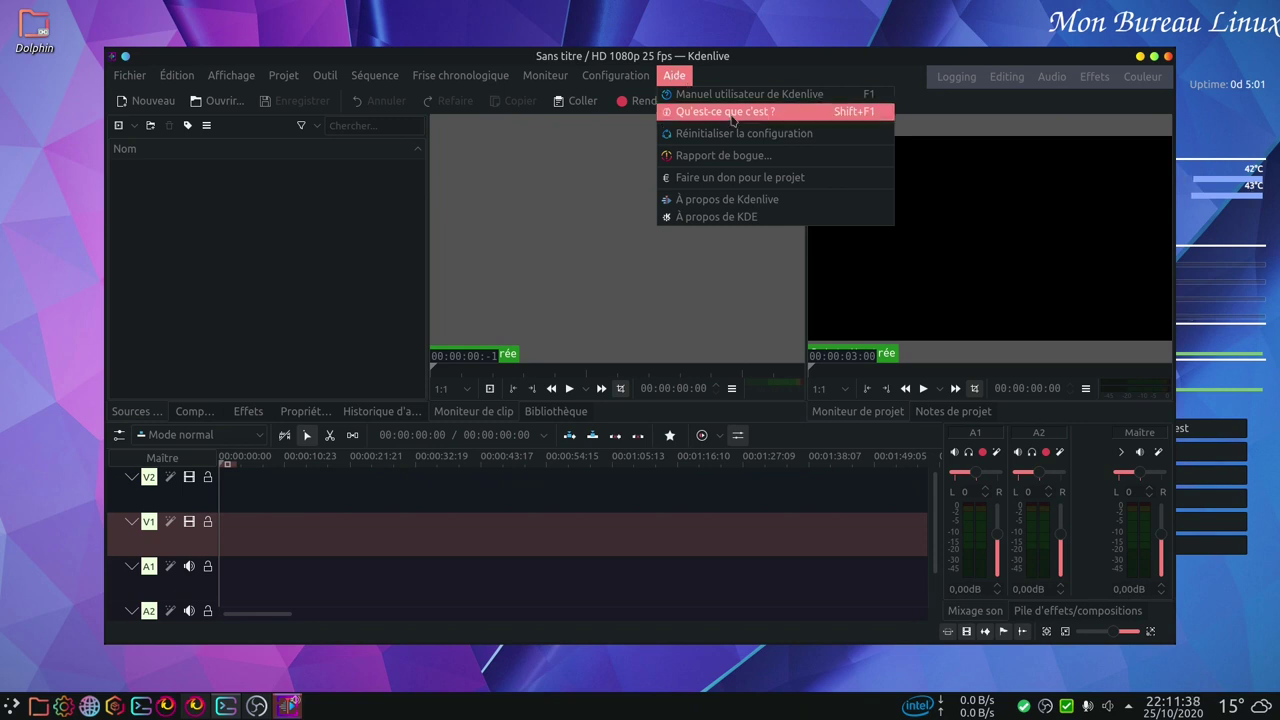
left_click(778, 203)
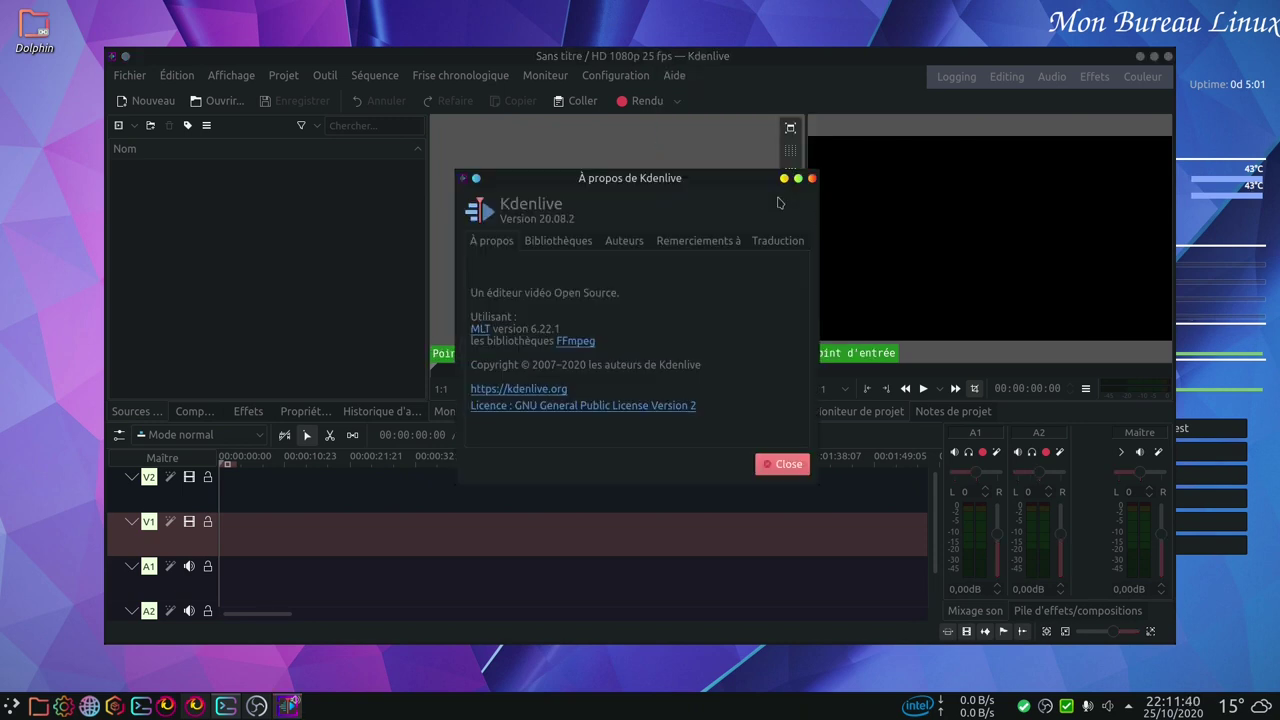
left_click(791, 464)
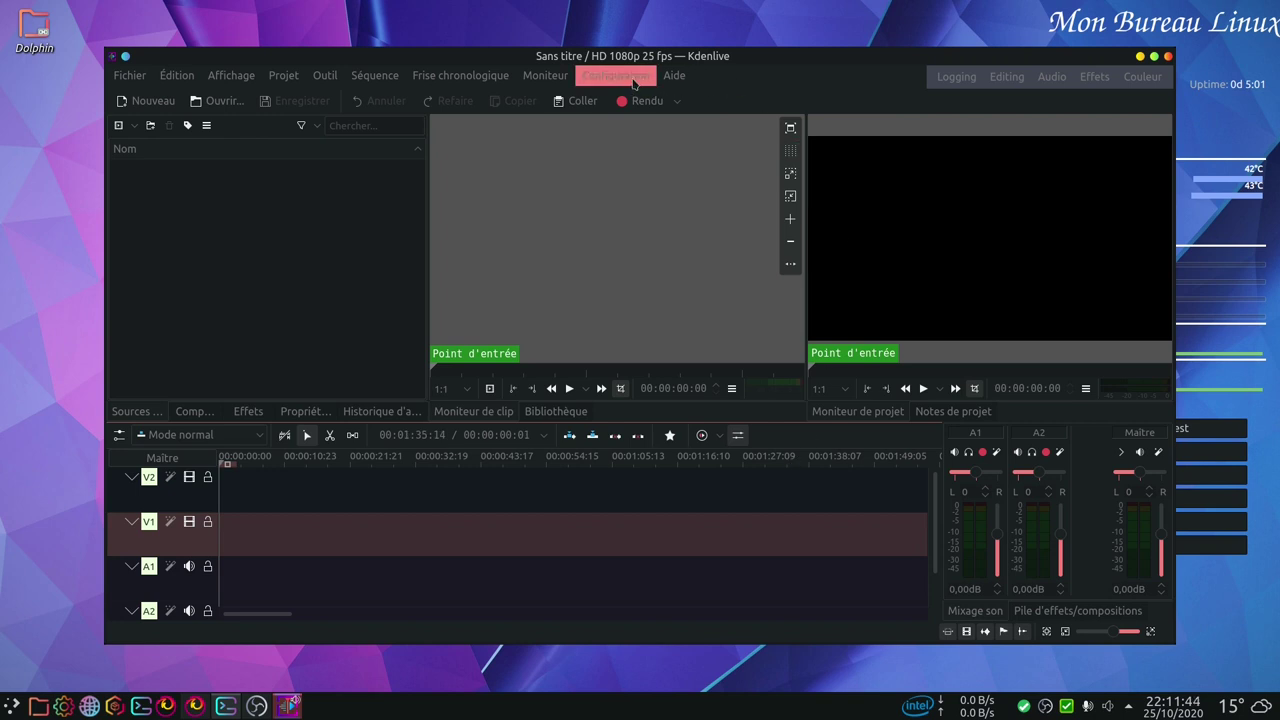
- Run Kdenlive's configuration assistant to verify hardware acceleration with VA-API selected, accept it and close Kdenlive
left_click(630, 79)
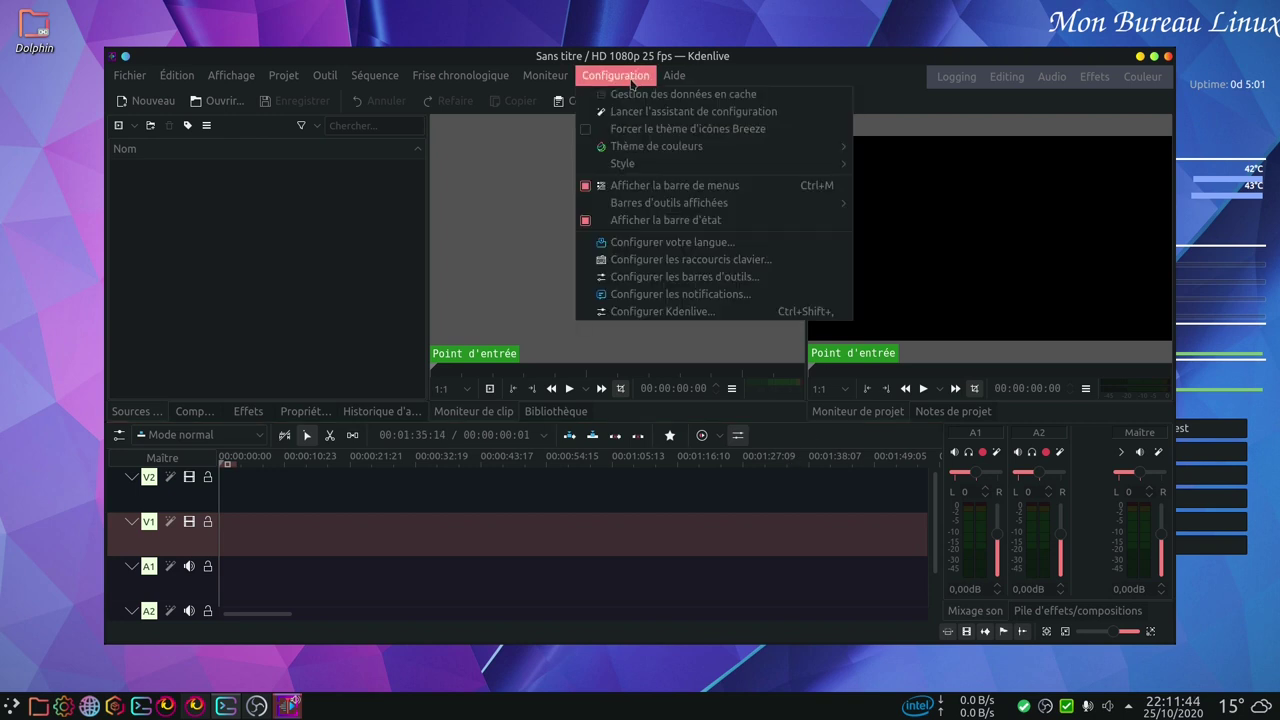
left_click(705, 112)
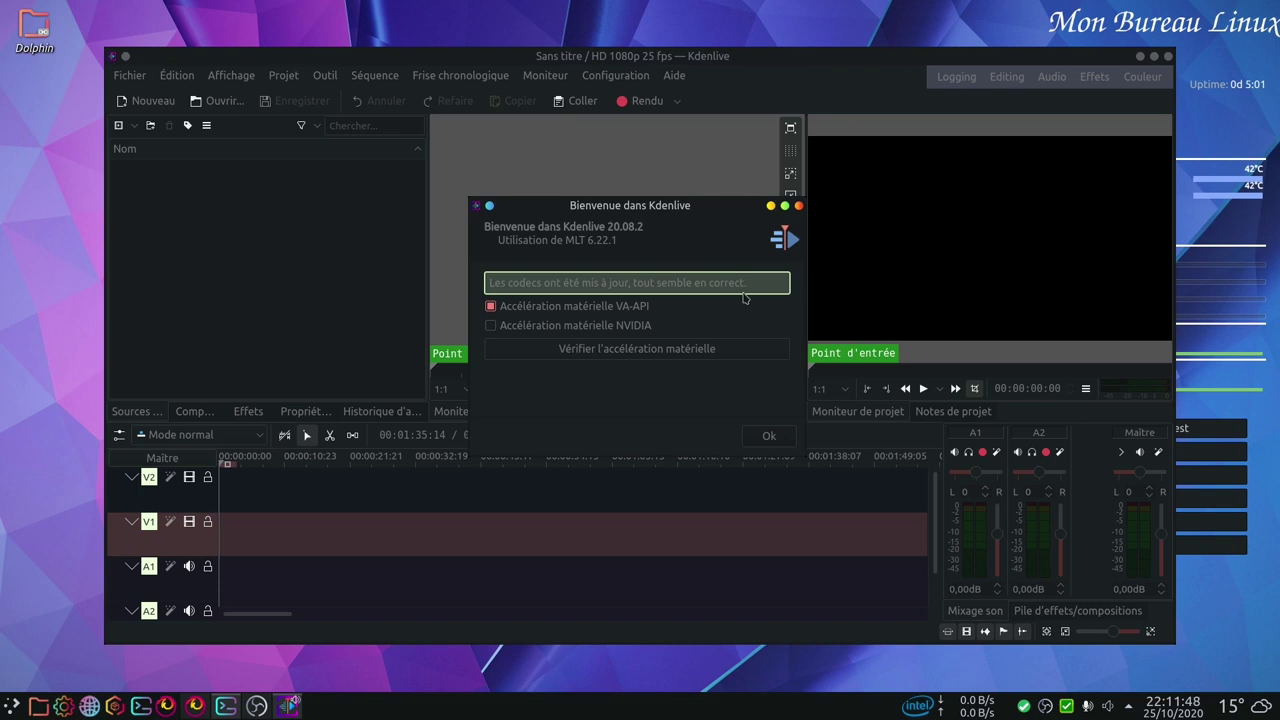
left_click(714, 356)
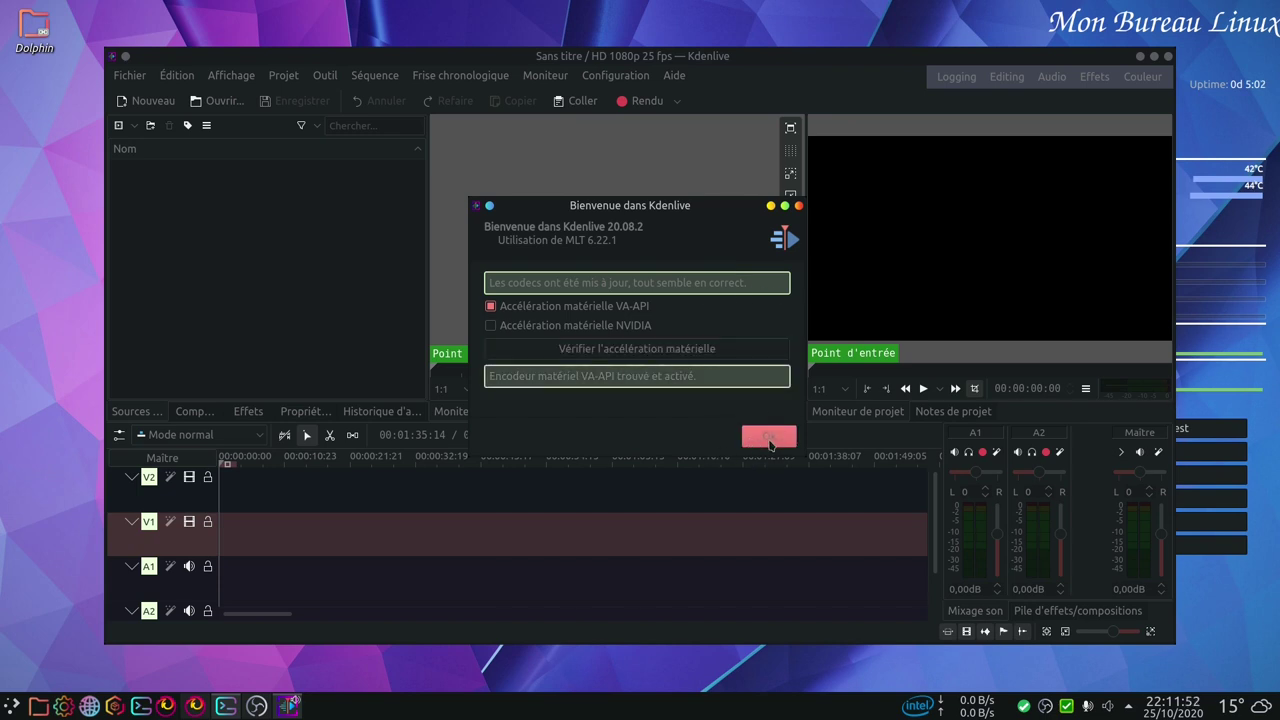
left_click(769, 436)
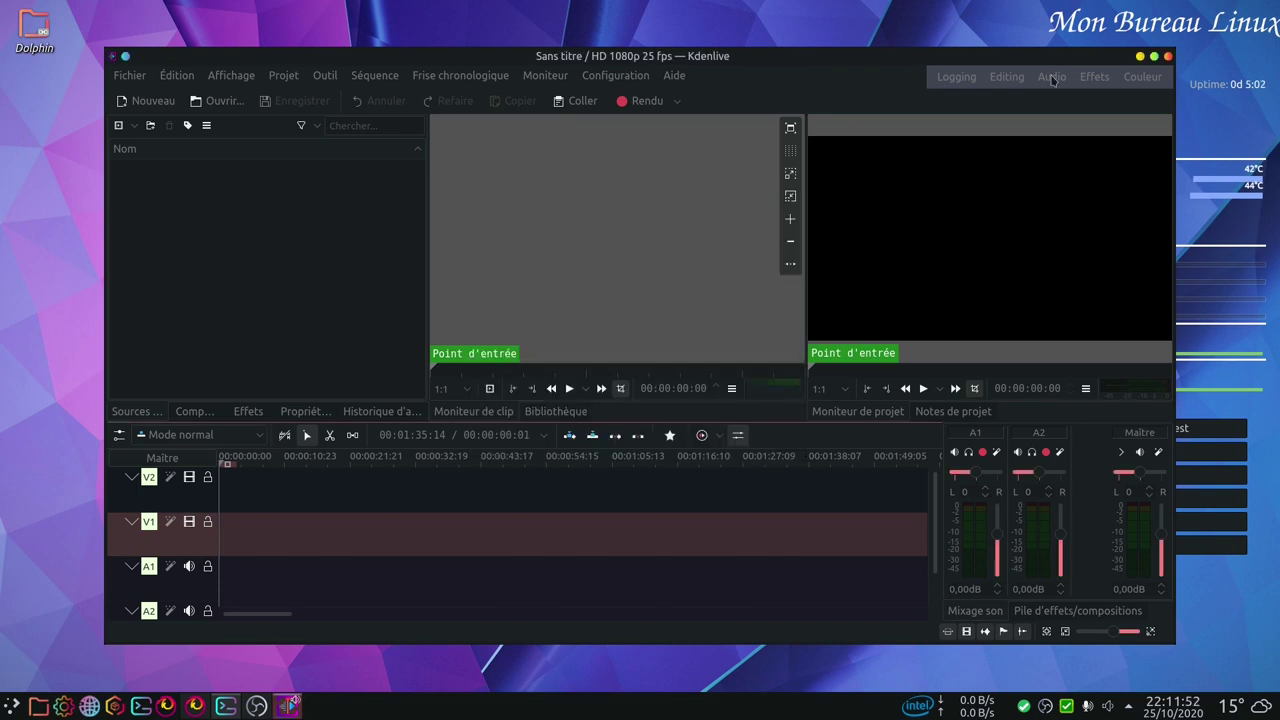
left_click(1167, 57)
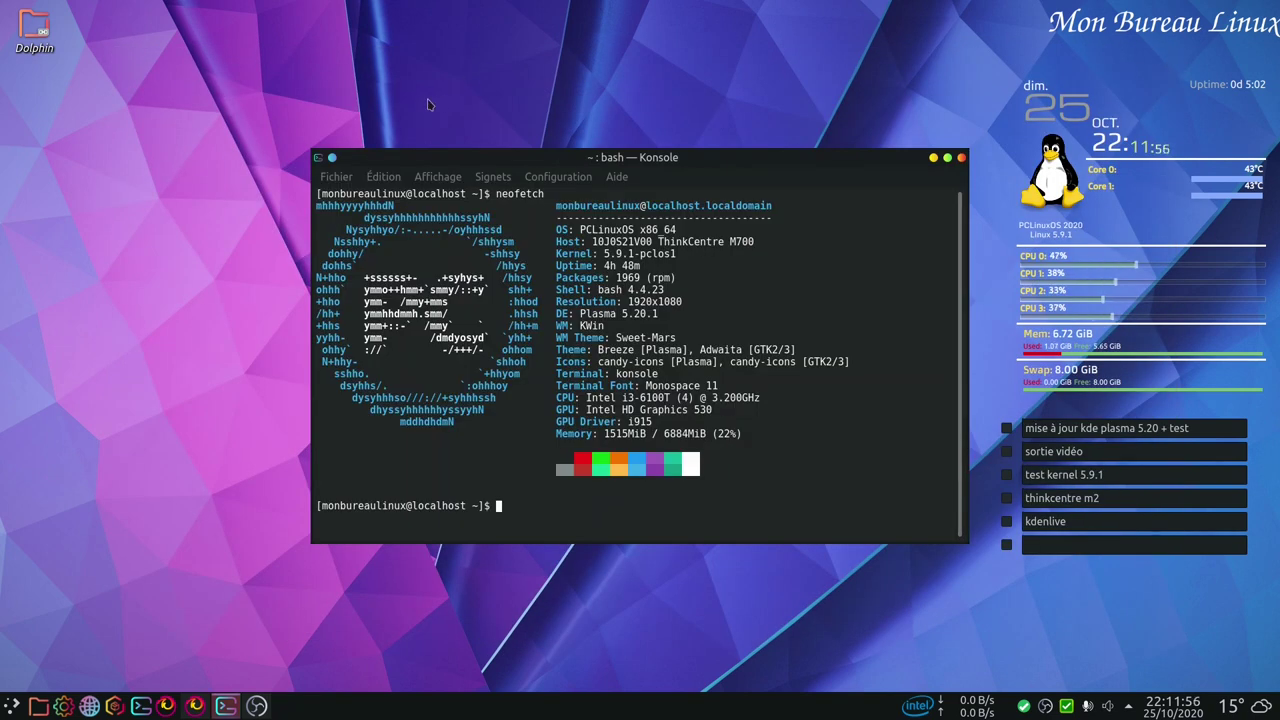